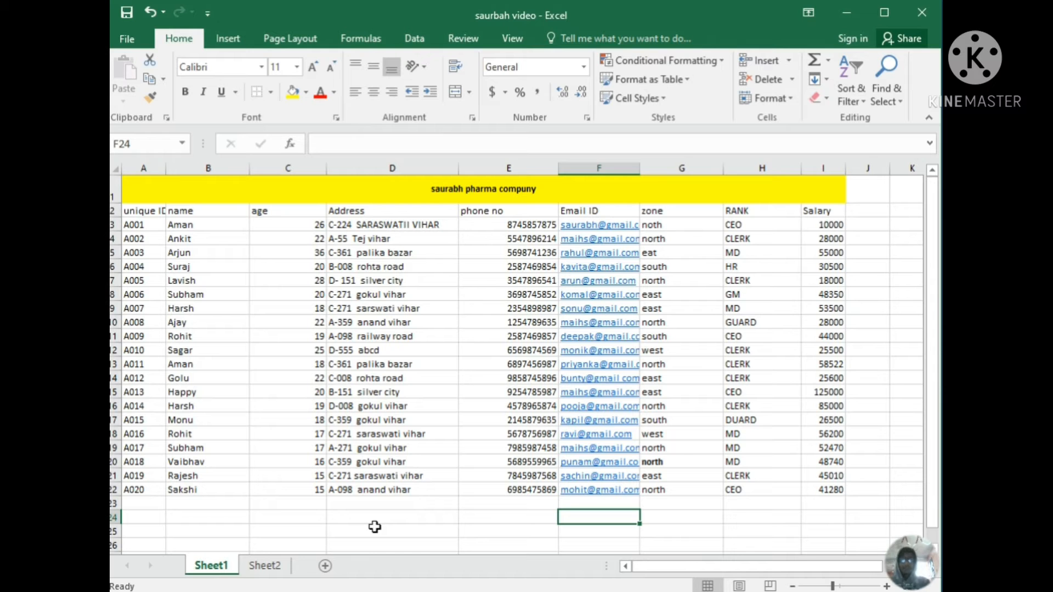
# Widen the name and unique ID columns of the employee table
pyautogui.moveTo(248, 169); pyautogui.dragTo(272, 170)
pyautogui.moveTo(167, 168); pyautogui.dragTo(190, 168)
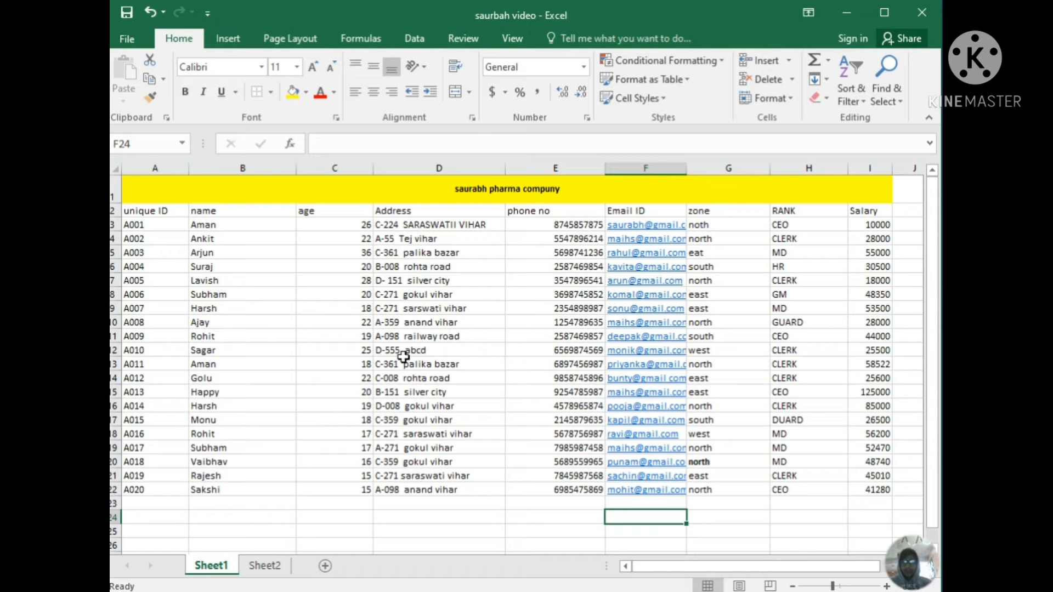
# Examine the monthly salary slip layout on Sheet2, including the employee ID, name, rank, income and deduction cells
pyautogui.click(274, 570)
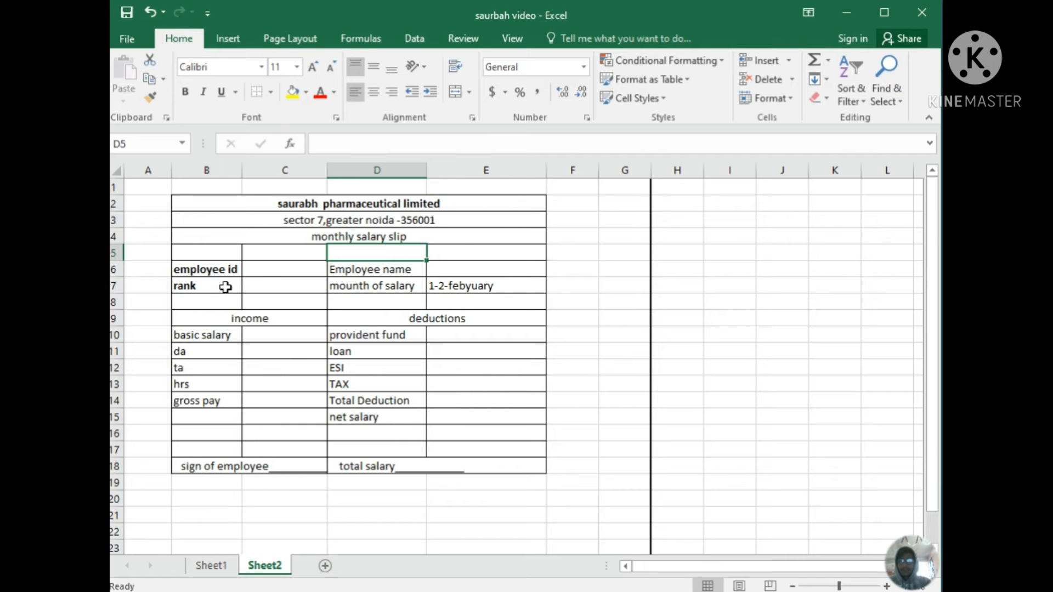
pyautogui.click(265, 271)
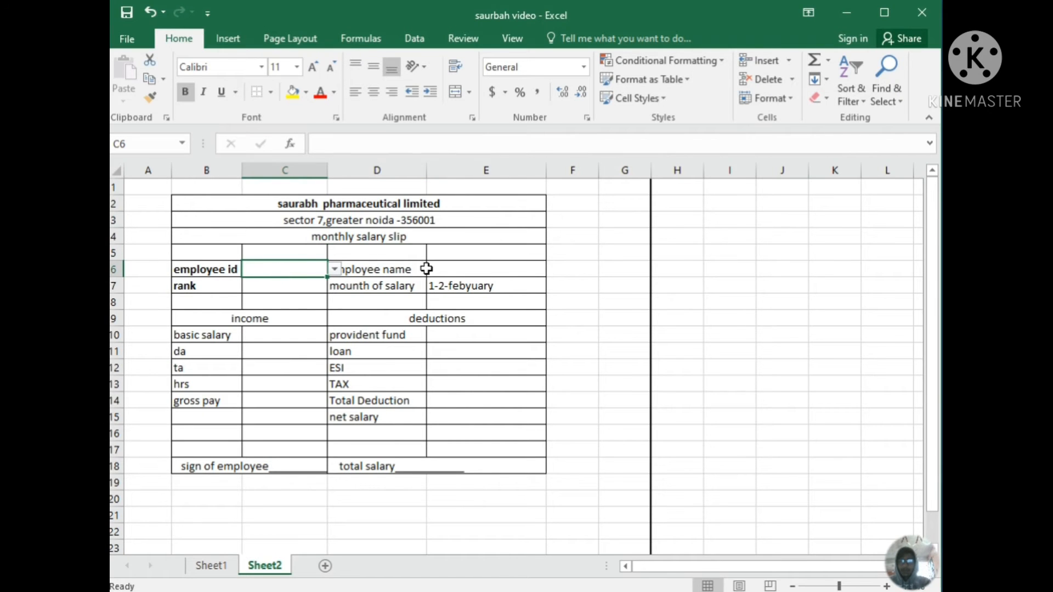
pyautogui.click(450, 270)
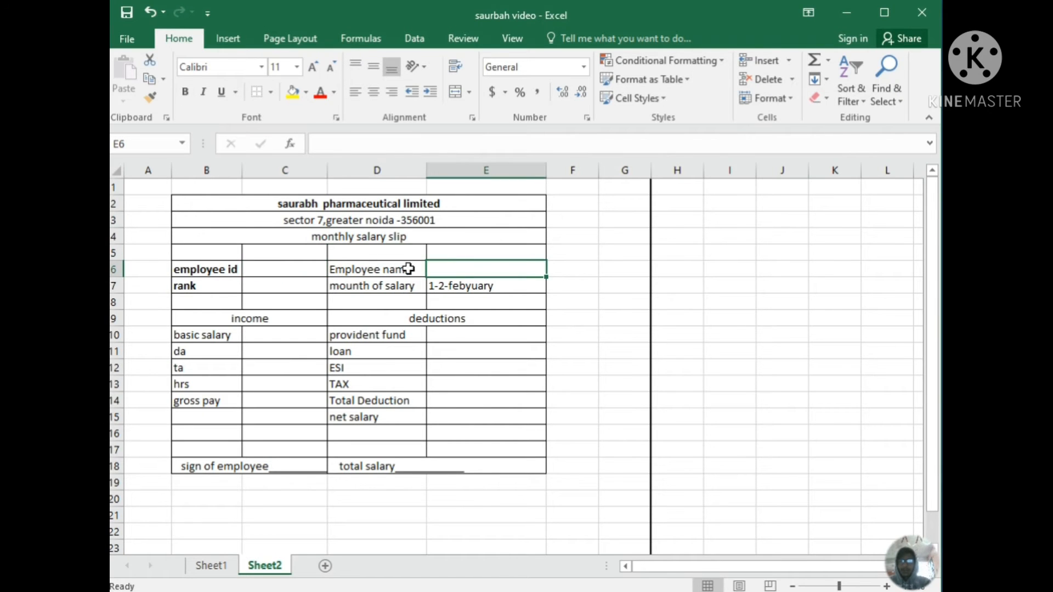
pyautogui.click(294, 292)
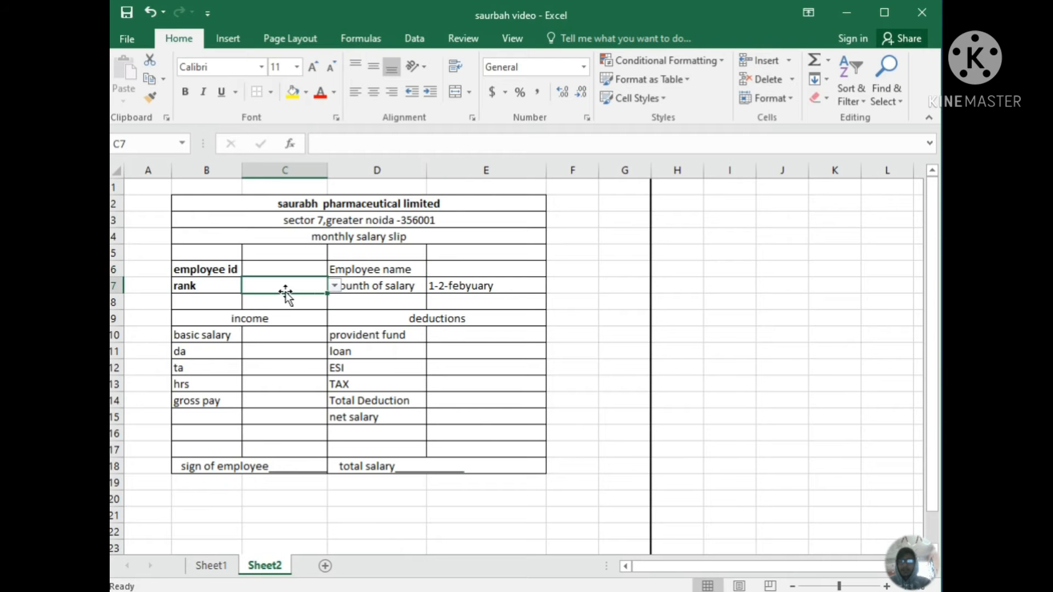
pyautogui.click(335, 286)
pyautogui.click(335, 287)
pyautogui.click(460, 265)
pyautogui.click(271, 332)
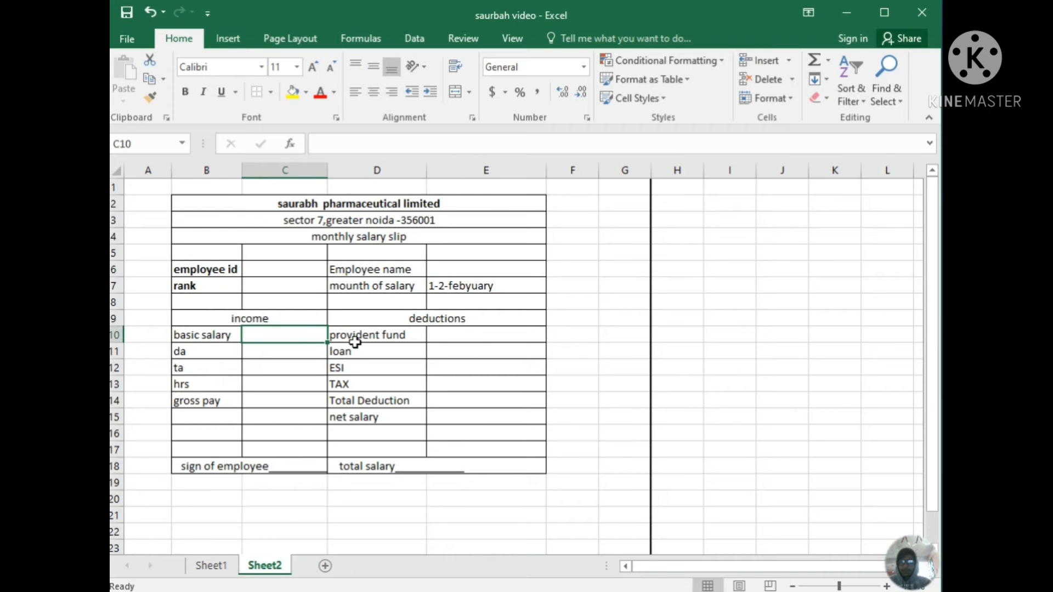
pyautogui.click(449, 335)
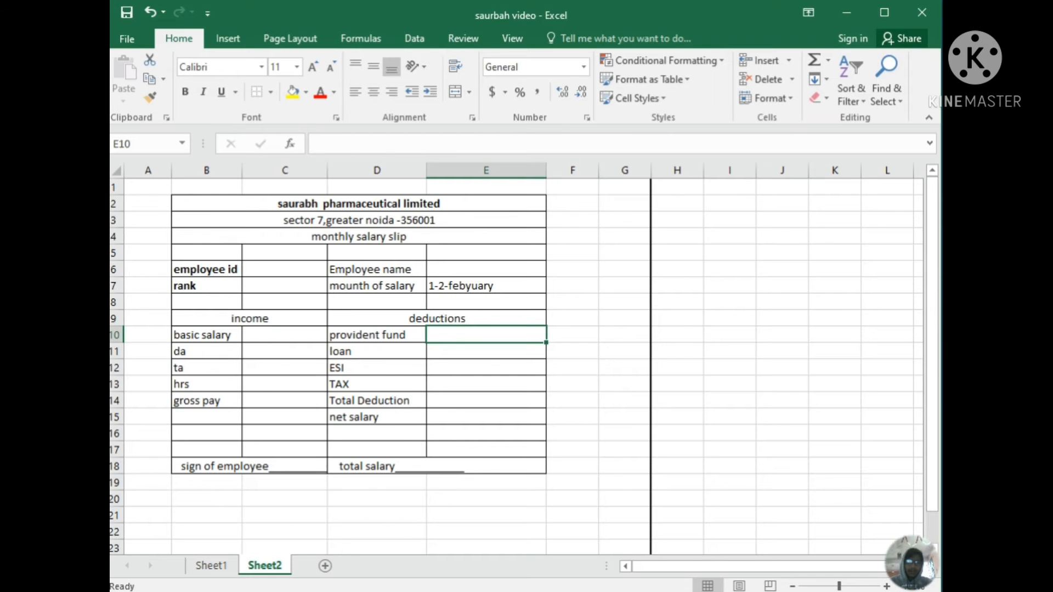
# Copy the employee table's header row A2:I2 on Sheet1 into A24:I24
pyautogui.click(211, 565)
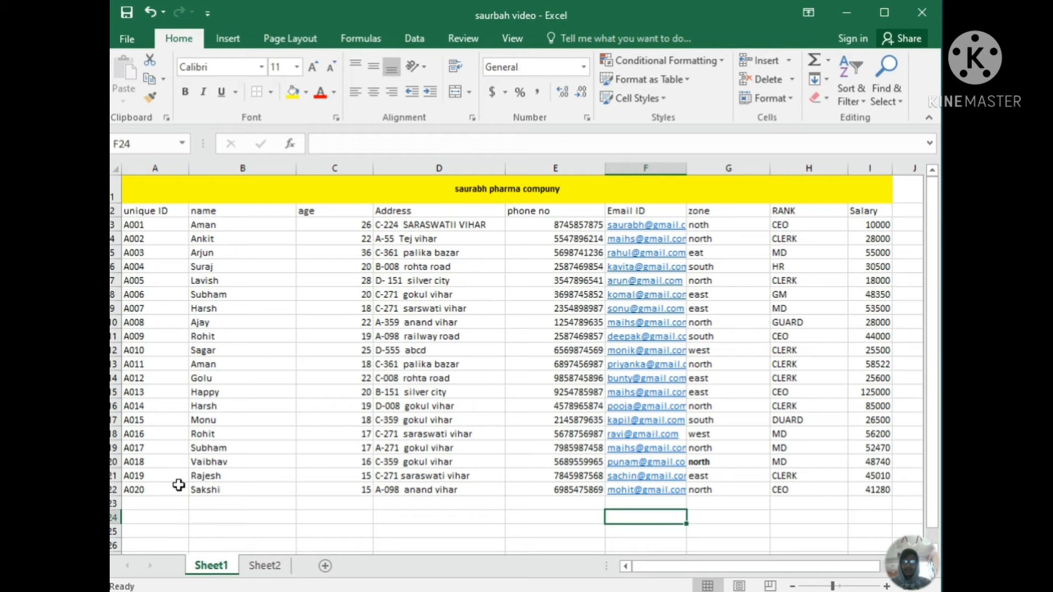
pyautogui.moveTo(137, 211); pyautogui.dragTo(863, 209)
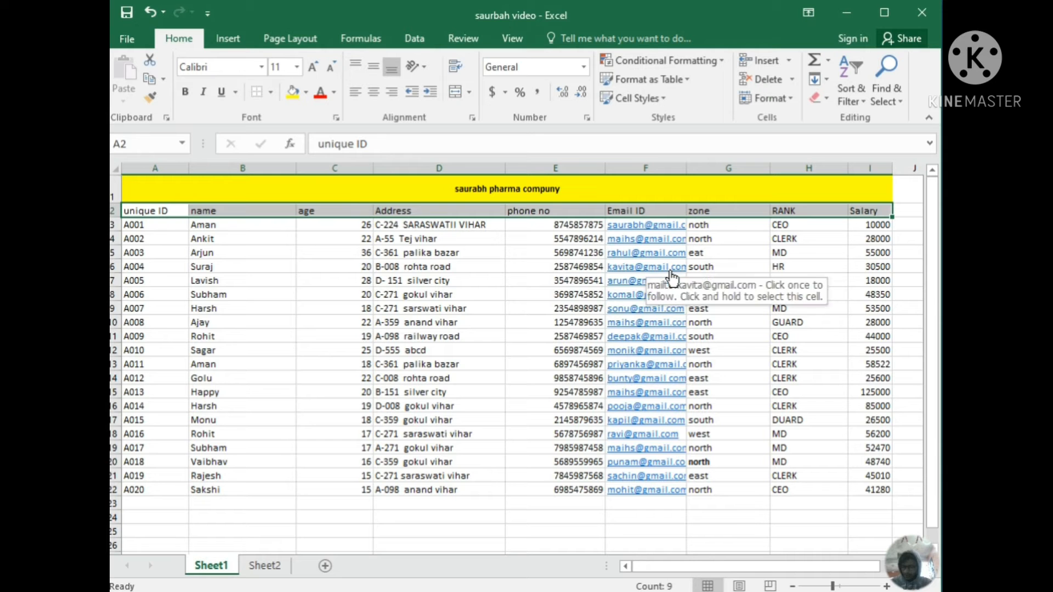
pyautogui.hotkey('ctrl', 'c')
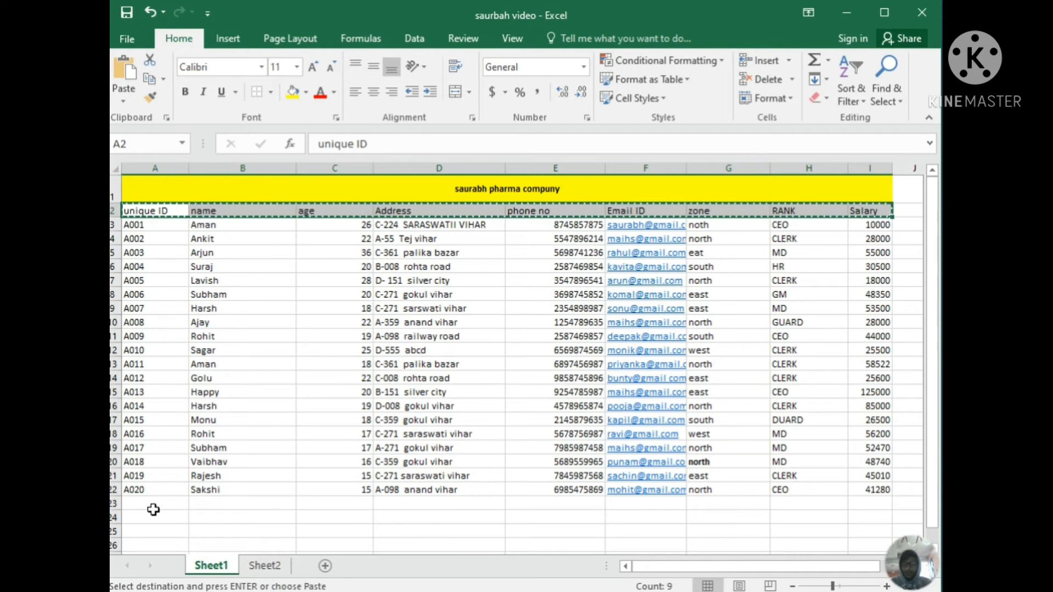
pyautogui.moveTo(140, 517); pyautogui.dragTo(858, 512)
pyautogui.hotkey('ctrl', 'v')
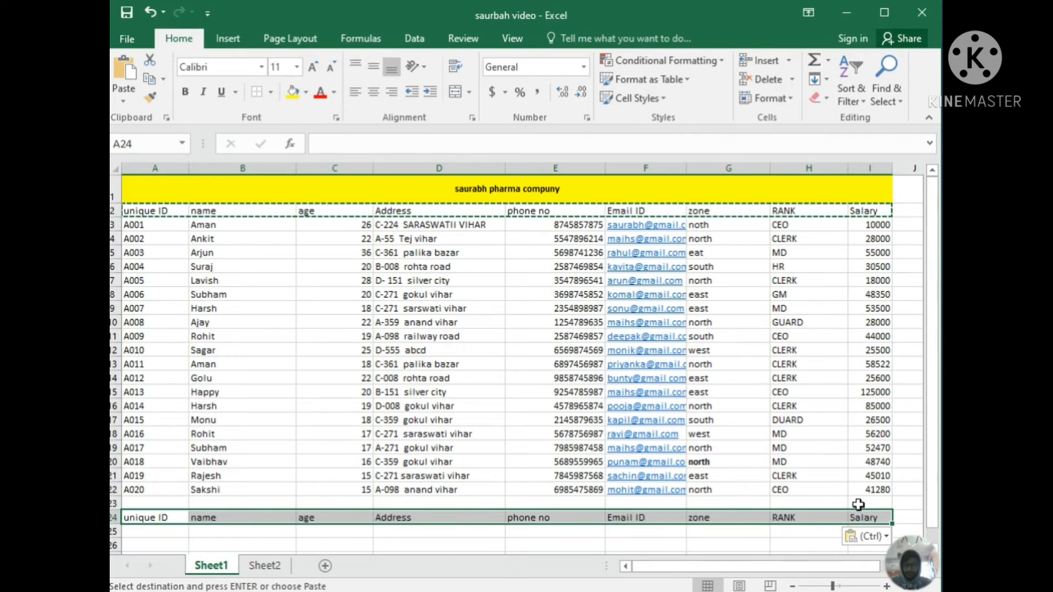
# Start a VLOOKUP formula in B25 under the copied name header, with A25 as the lookup value
pyautogui.moveTo(227, 518); pyautogui.dragTo(270, 534)
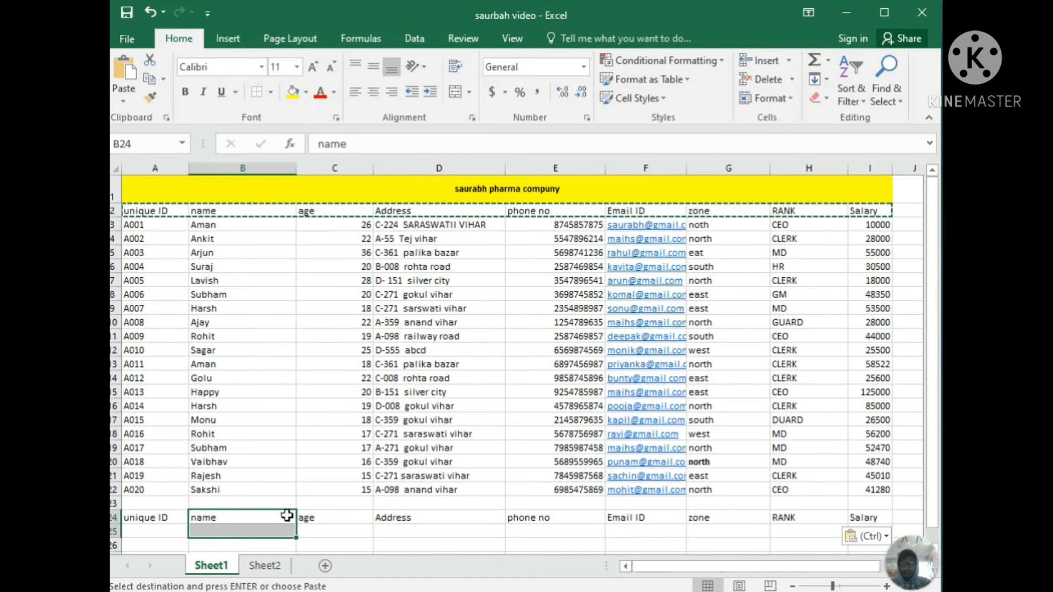
pyautogui.scroll(-2, 287, 513)
pyautogui.click(301, 503)
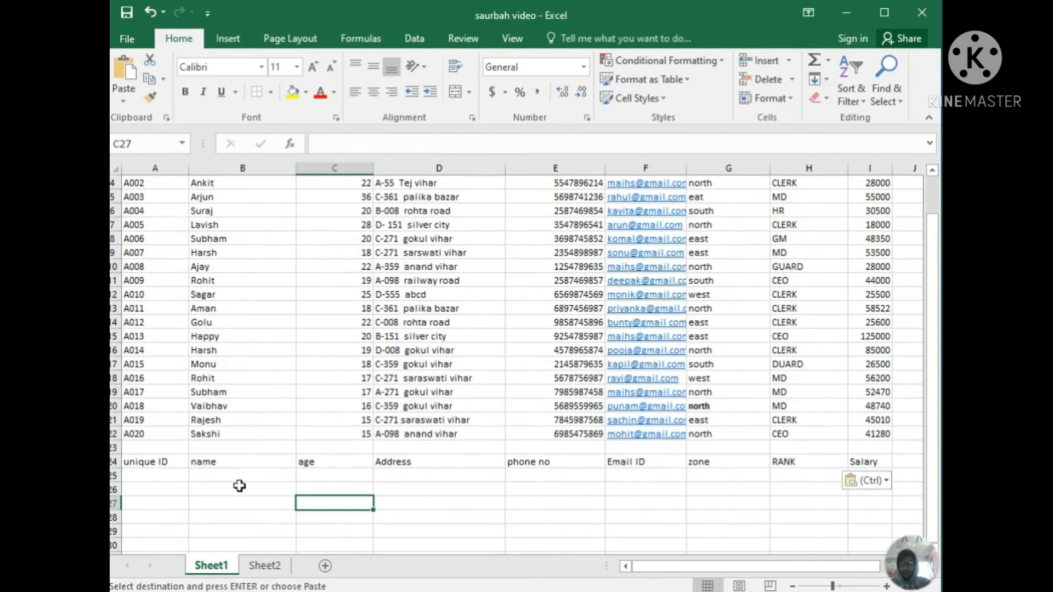
pyautogui.click(239, 473)
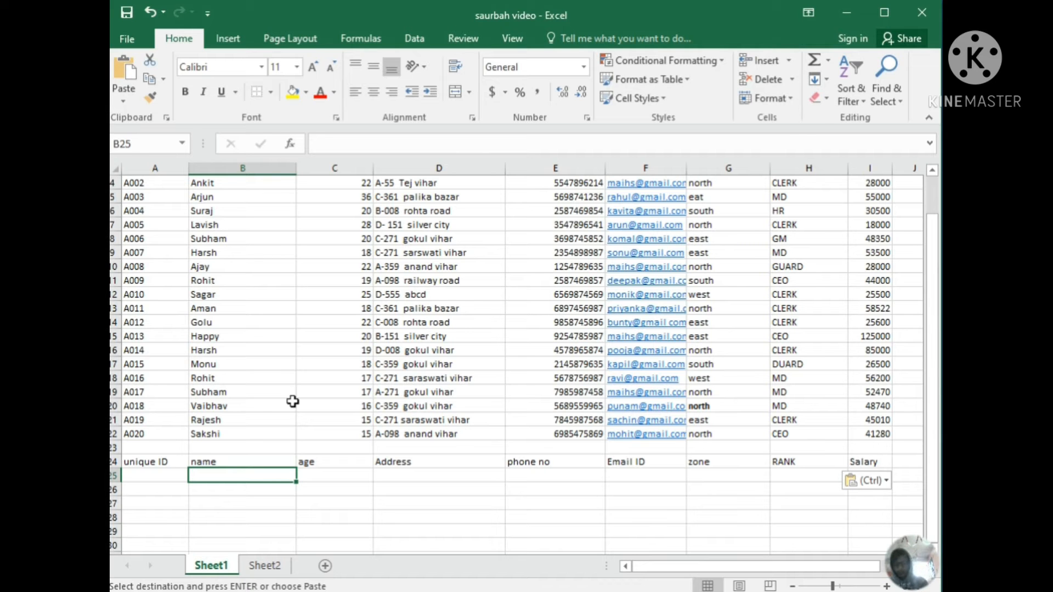
pyautogui.write('=')
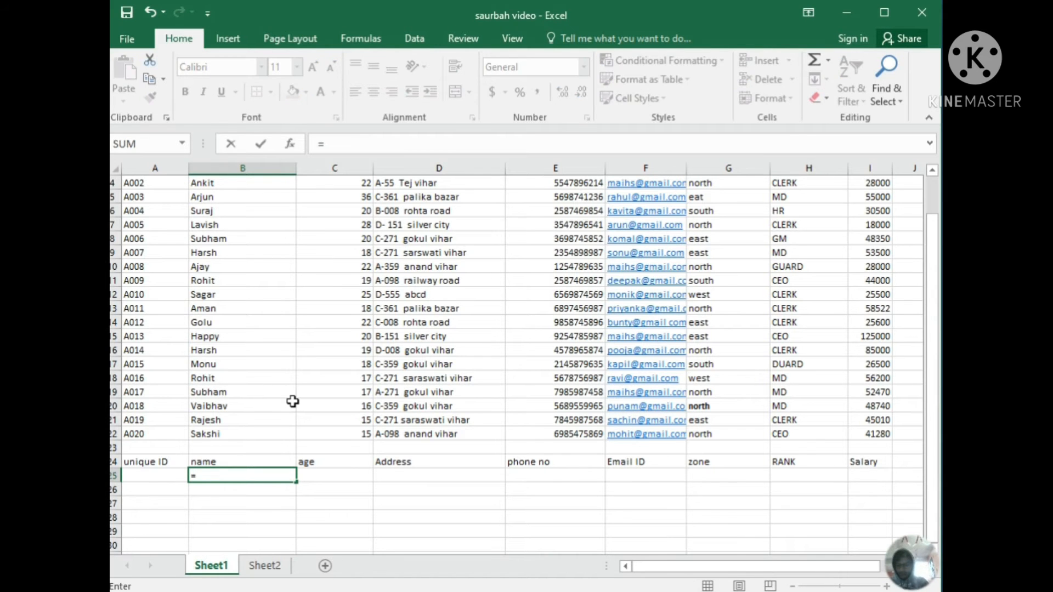
pyautogui.write('vloo')
pyautogui.press('Tab')
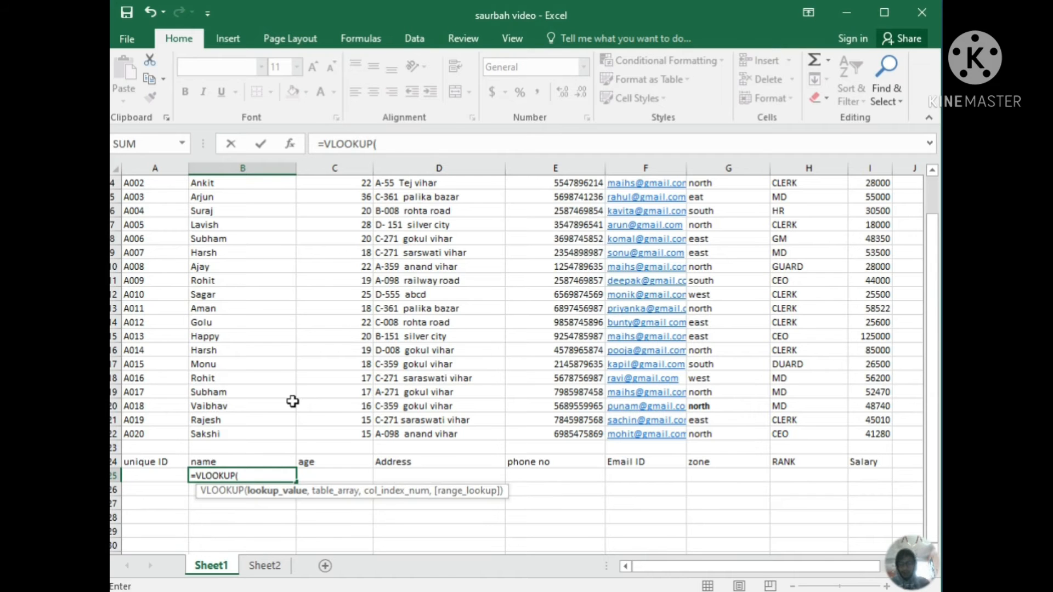
pyautogui.click(165, 475)
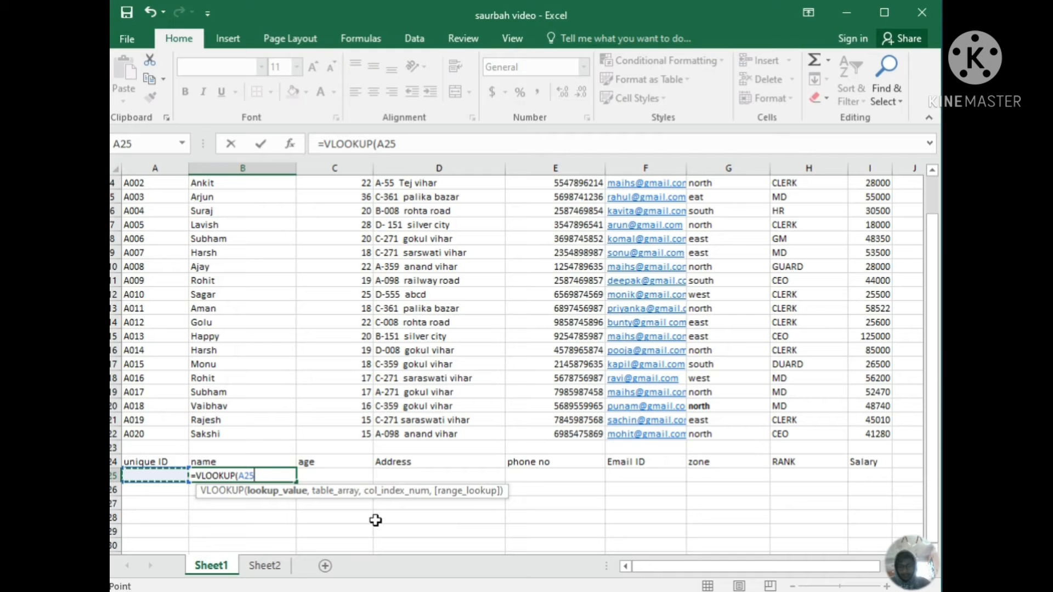
pyautogui.write(',')
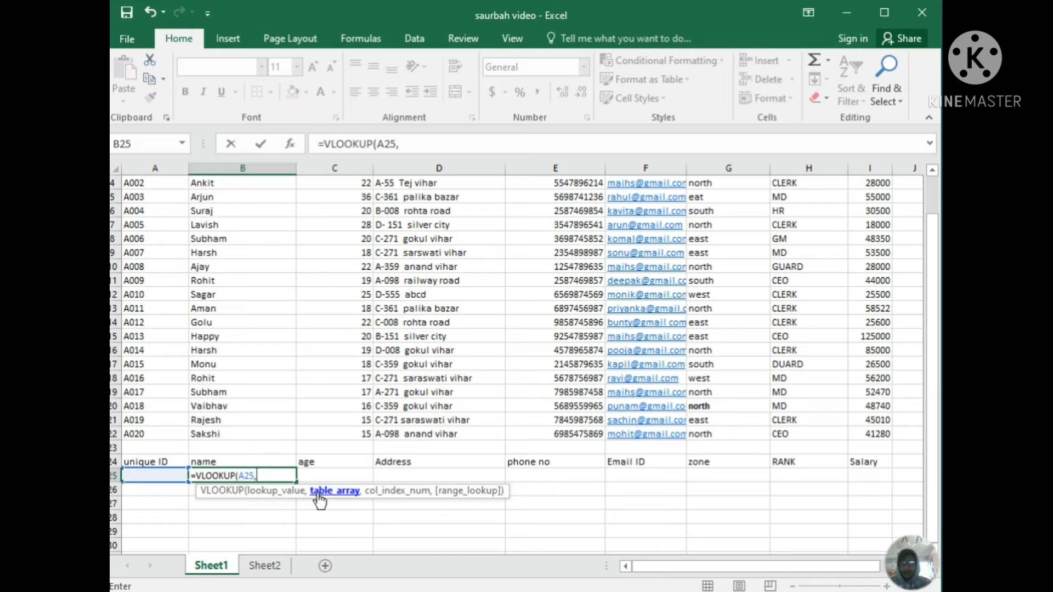
# Complete the VLOOKUP in B25 with table array A2:I22, column index 2 and range lookup 0
pyautogui.scroll(1, 411, 404)
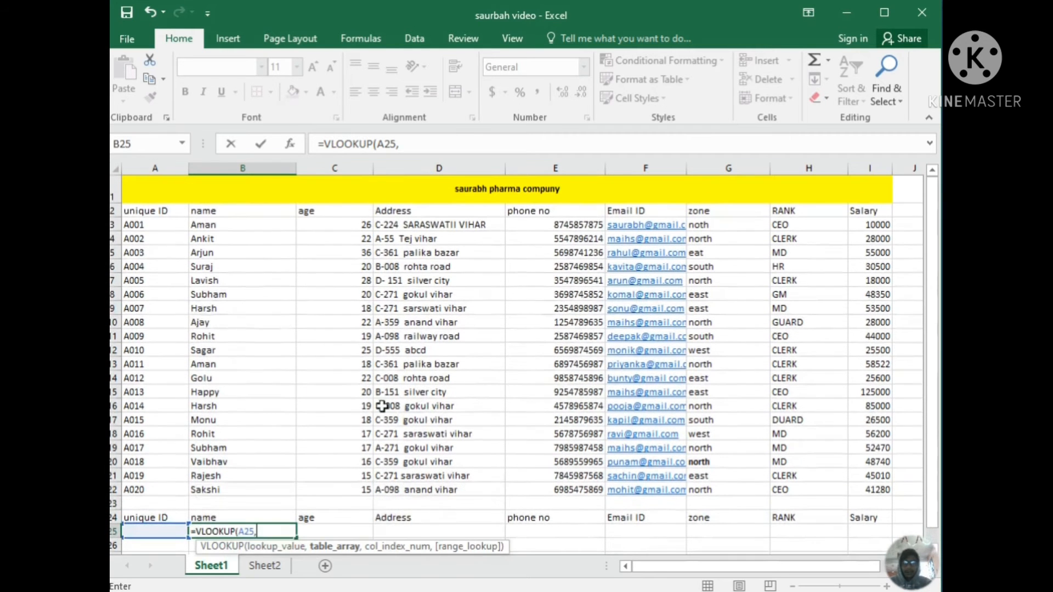
pyautogui.moveTo(138, 211); pyautogui.dragTo(885, 494)
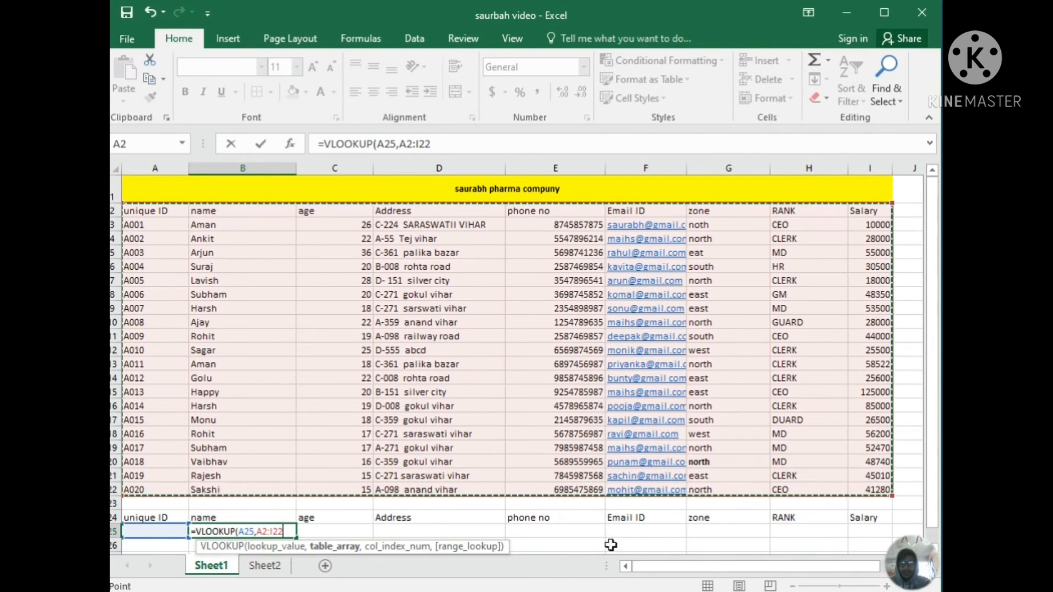
pyautogui.write(',')
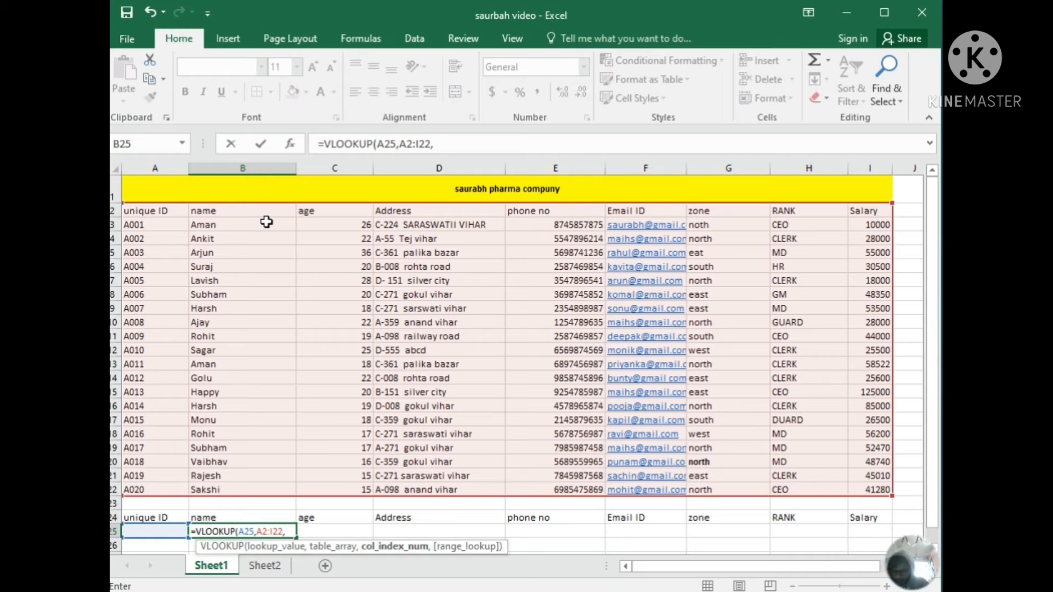
pyautogui.write('2')
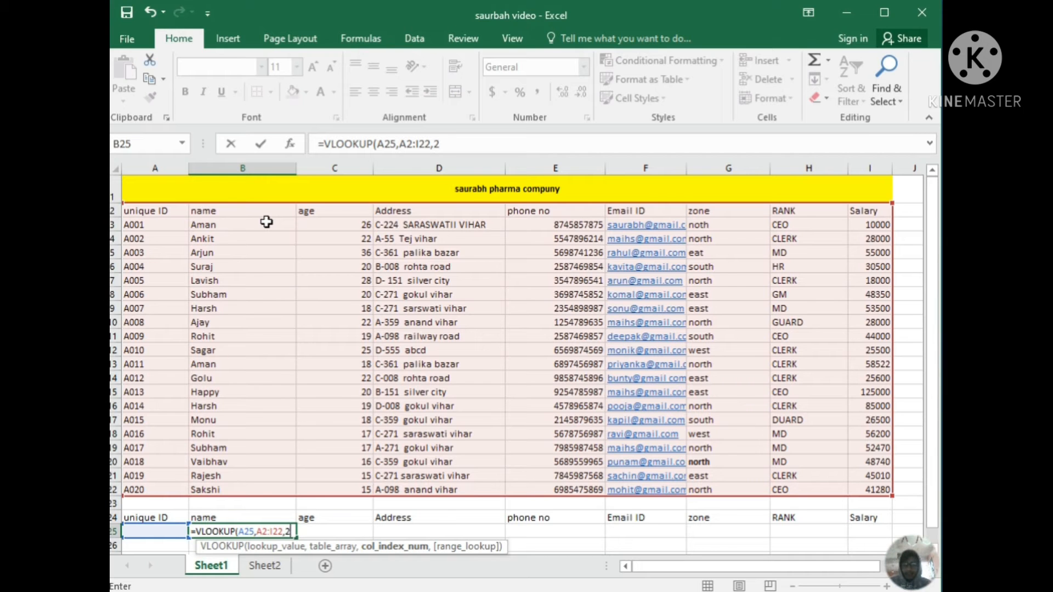
pyautogui.write(',')
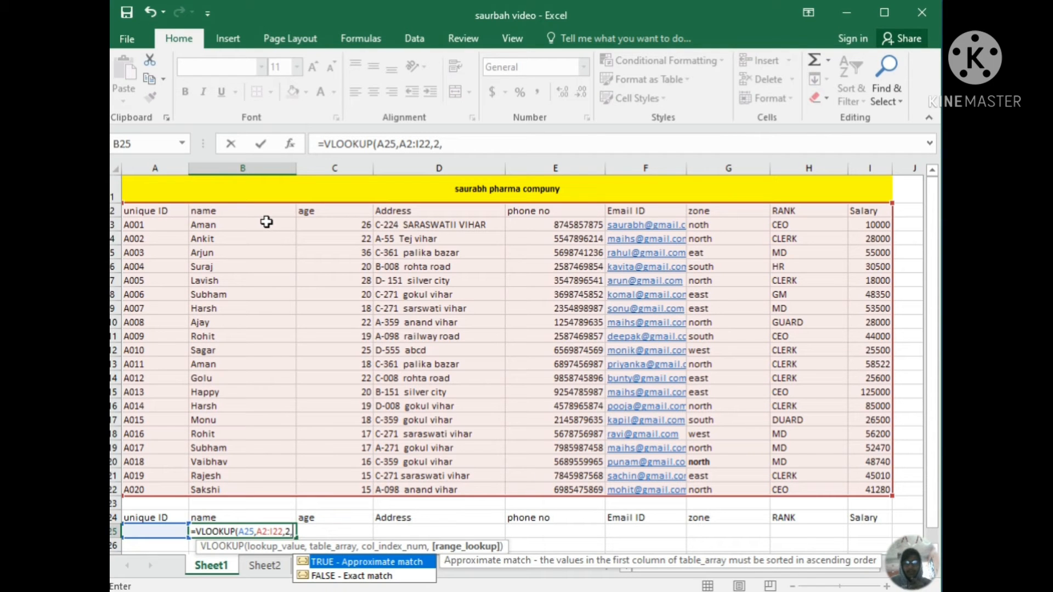
pyautogui.write('0')
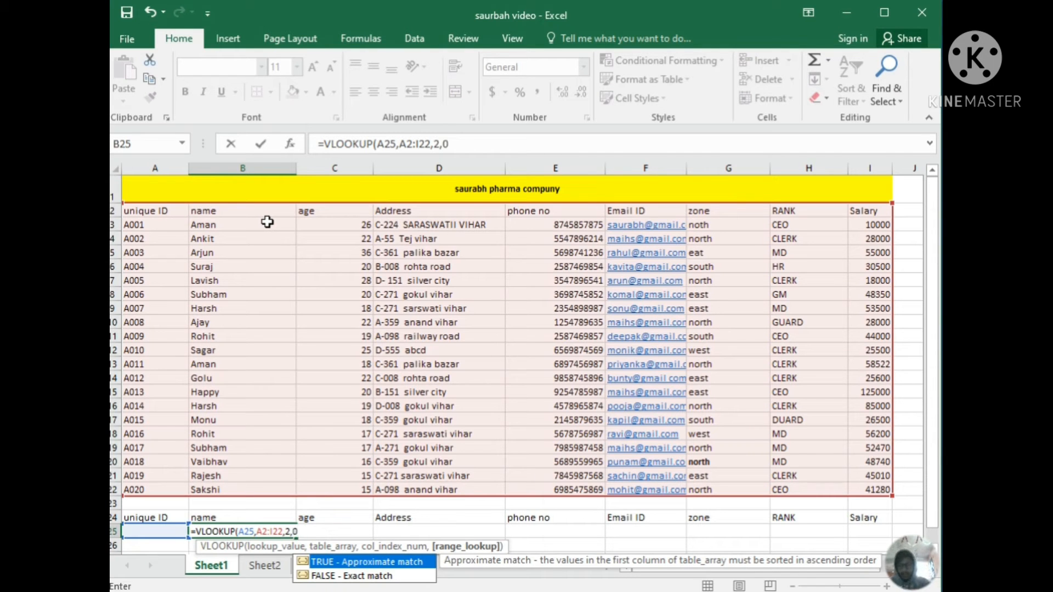
pyautogui.press('Return')
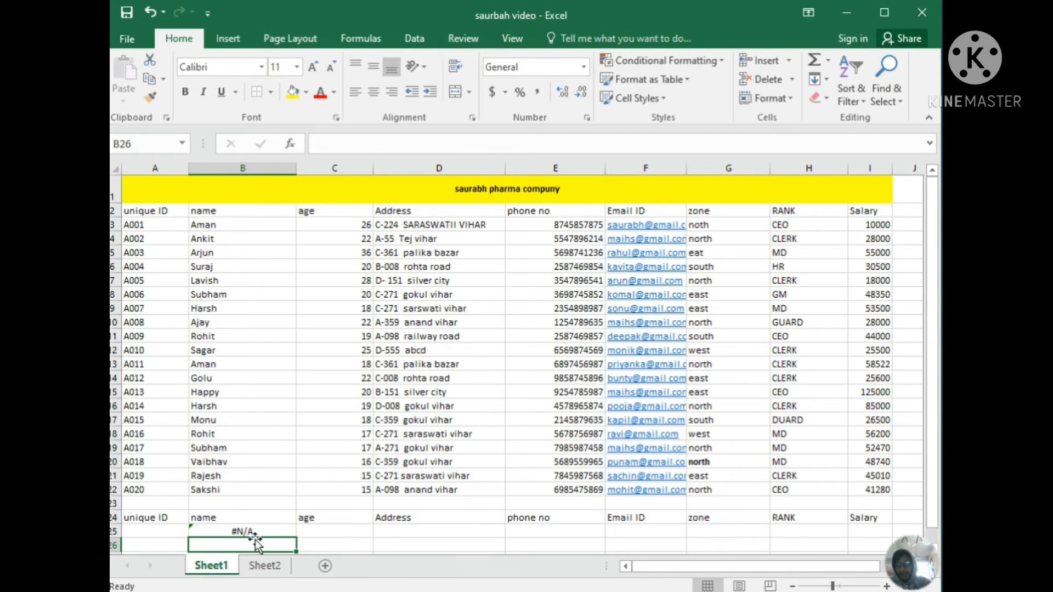
# Enter the fifth employee's unique ID in lookup cell A25
pyautogui.click(147, 530)
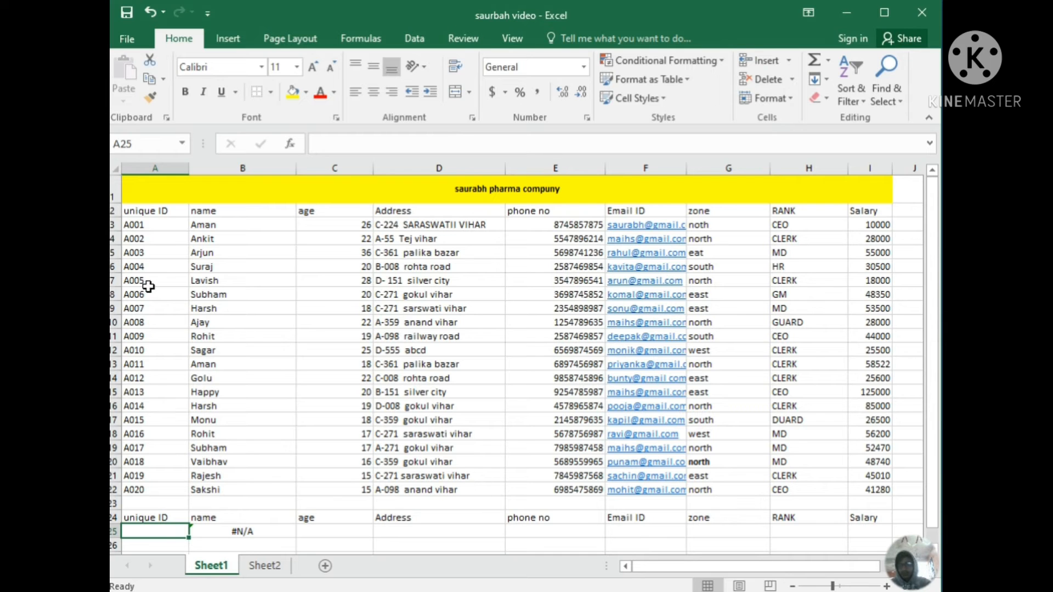
pyautogui.write('A005')
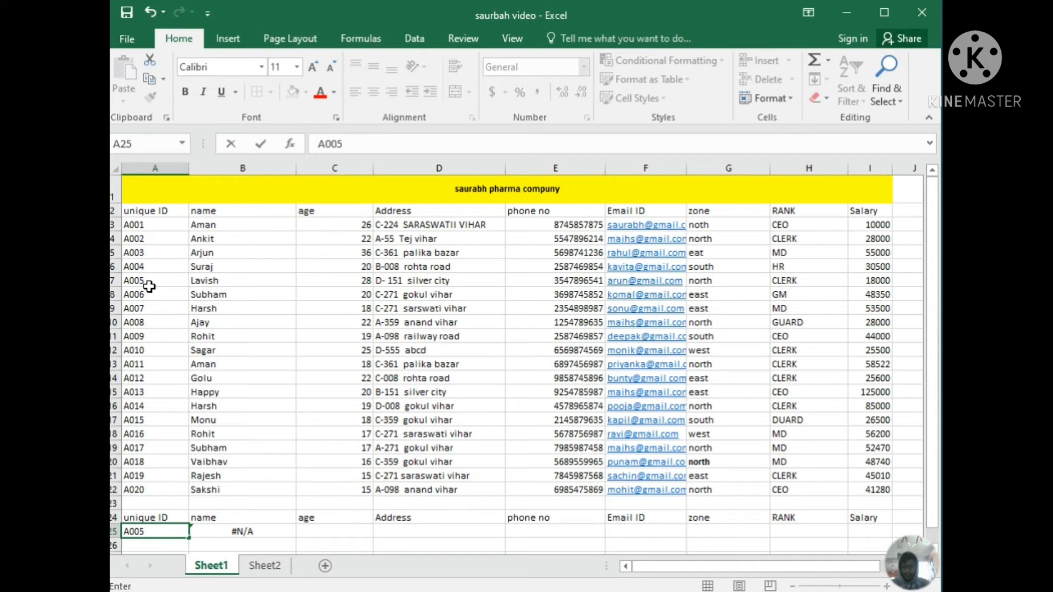
pyautogui.press('Return')
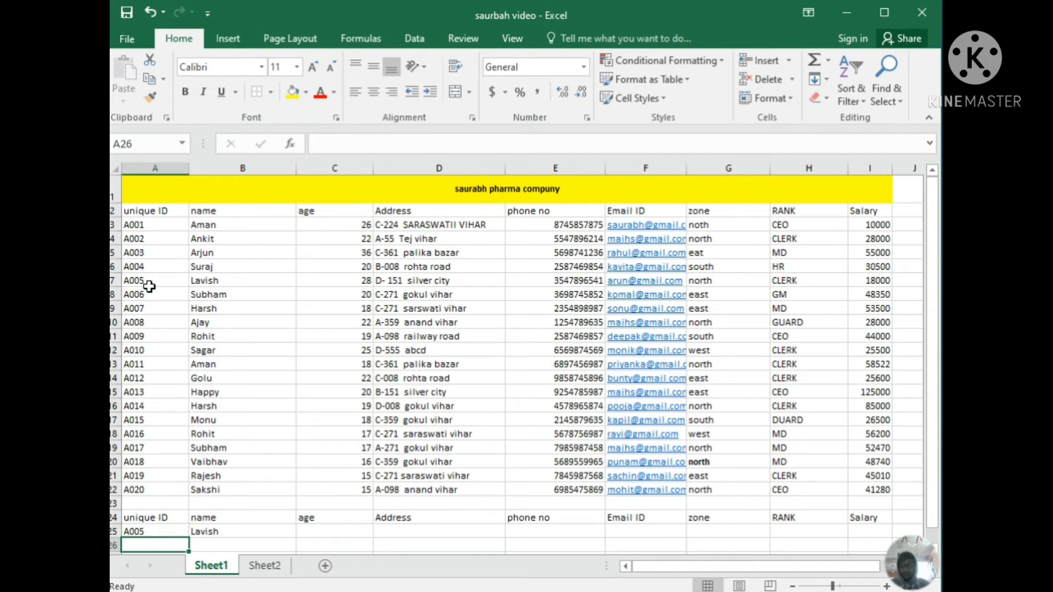
# Fill the VLOOKUP formula from B25 across to I25 to cover all remaining employee fields
pyautogui.click(213, 536)
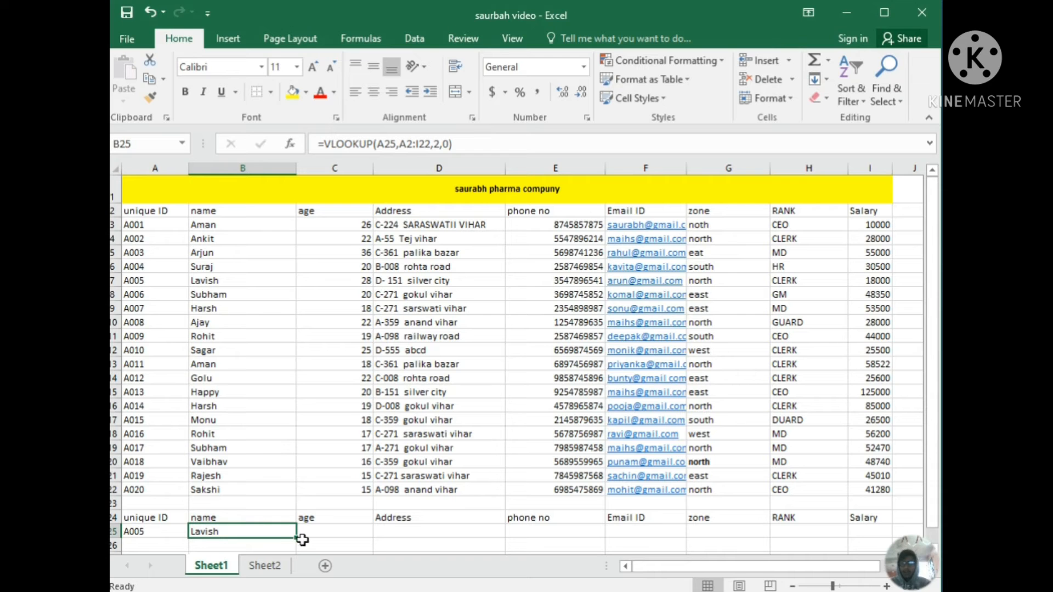
pyautogui.moveTo(296, 536); pyautogui.dragTo(883, 542)
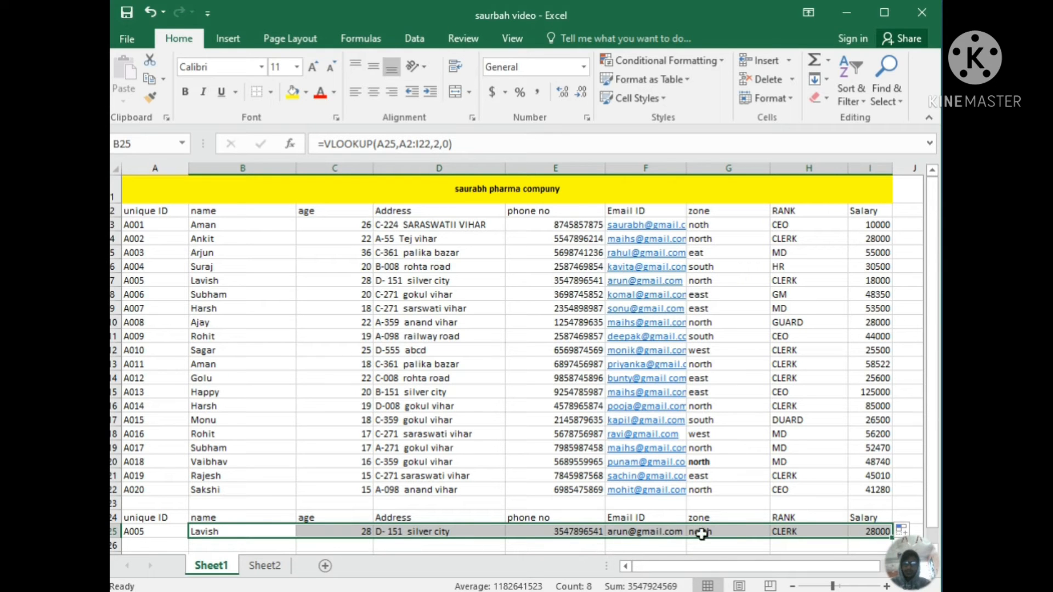
pyautogui.click(374, 547)
pyautogui.moveTo(149, 533); pyautogui.dragTo(315, 537)
pyautogui.click(436, 546)
pyautogui.scroll(-1, 192, 336)
pyautogui.scroll(1, 190, 336)
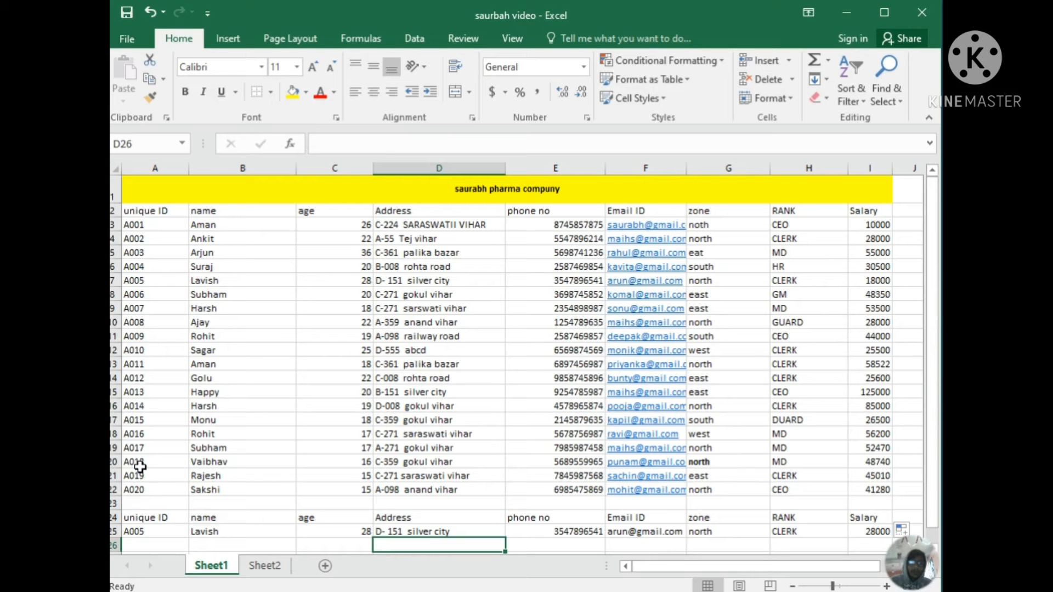
pyautogui.scroll(-3, 137, 458)
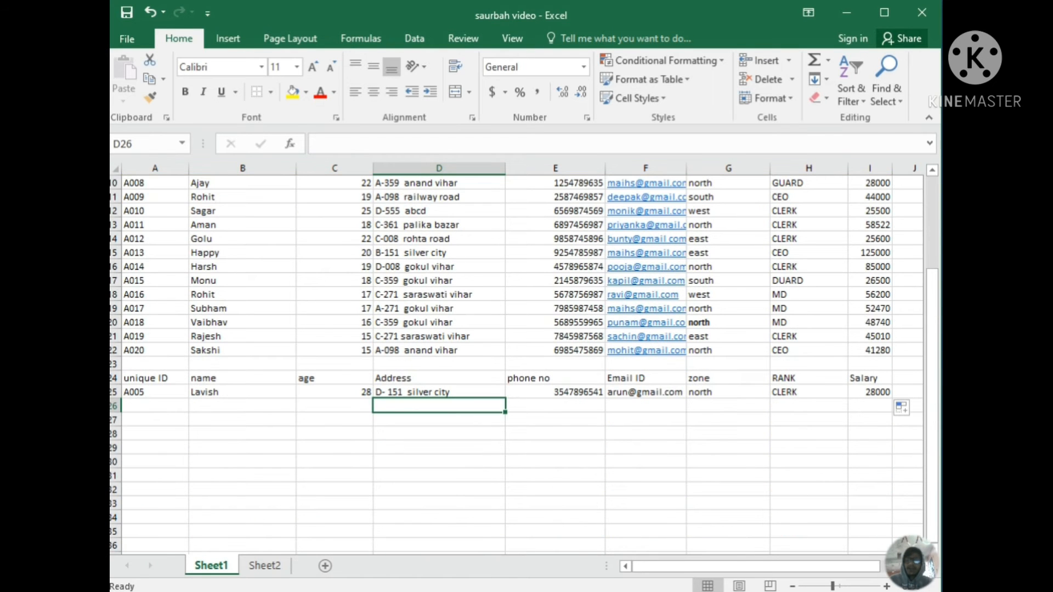
pyautogui.scroll(2, 190, 387)
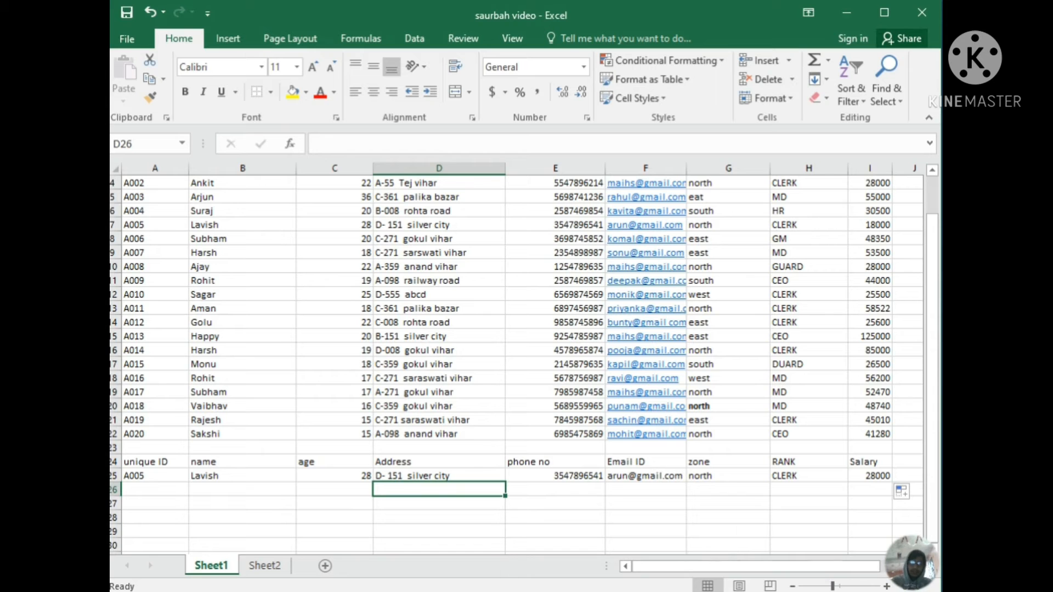
# Open data validation for the unique ID lookup cell A25 and allow only a List
pyautogui.click(145, 476)
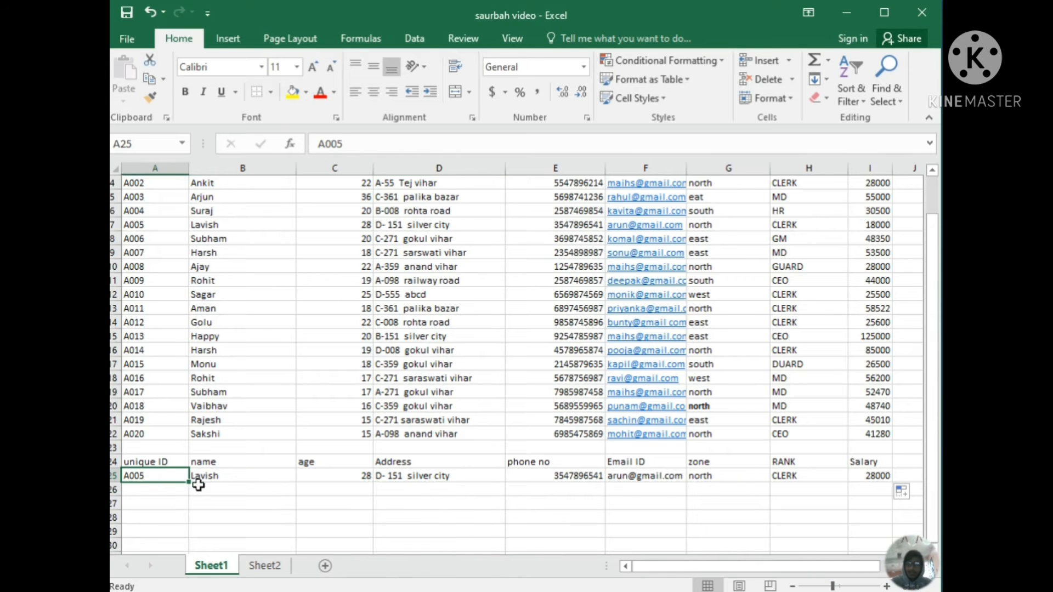
pyautogui.rightClick(161, 479)
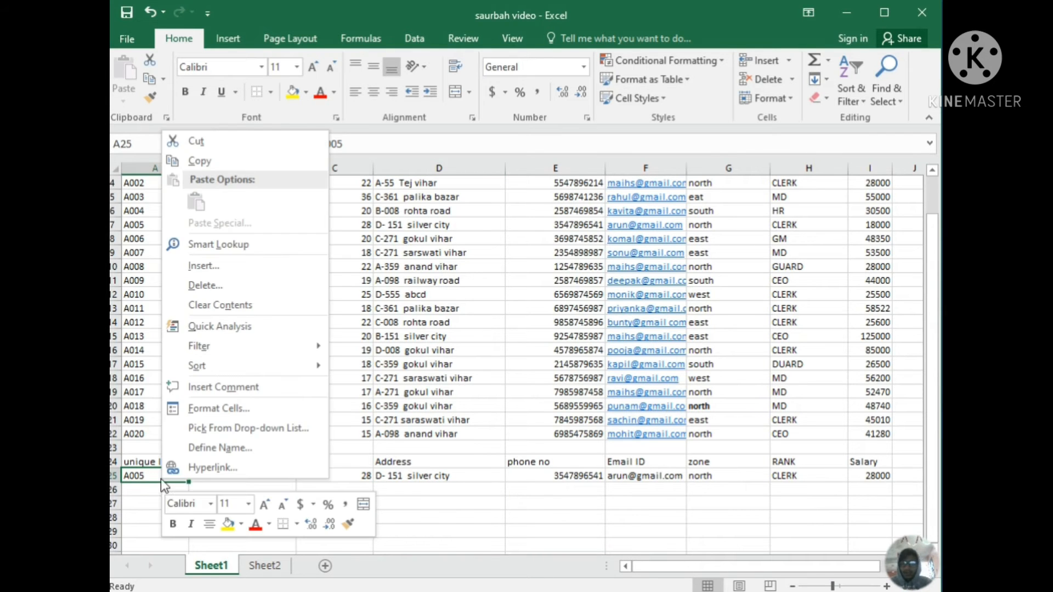
pyautogui.press('Escape')
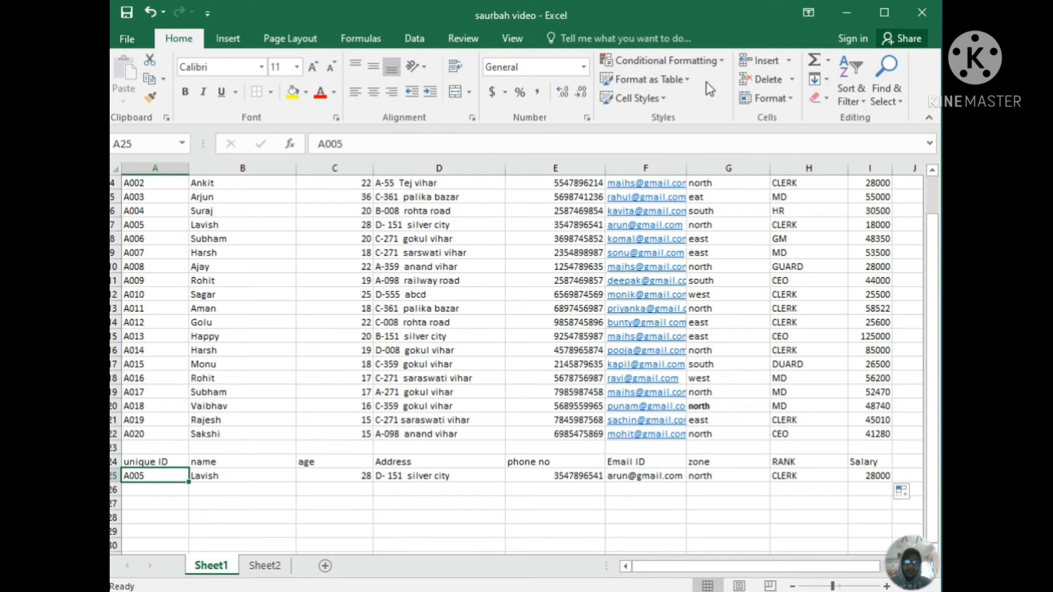
pyautogui.click(409, 40)
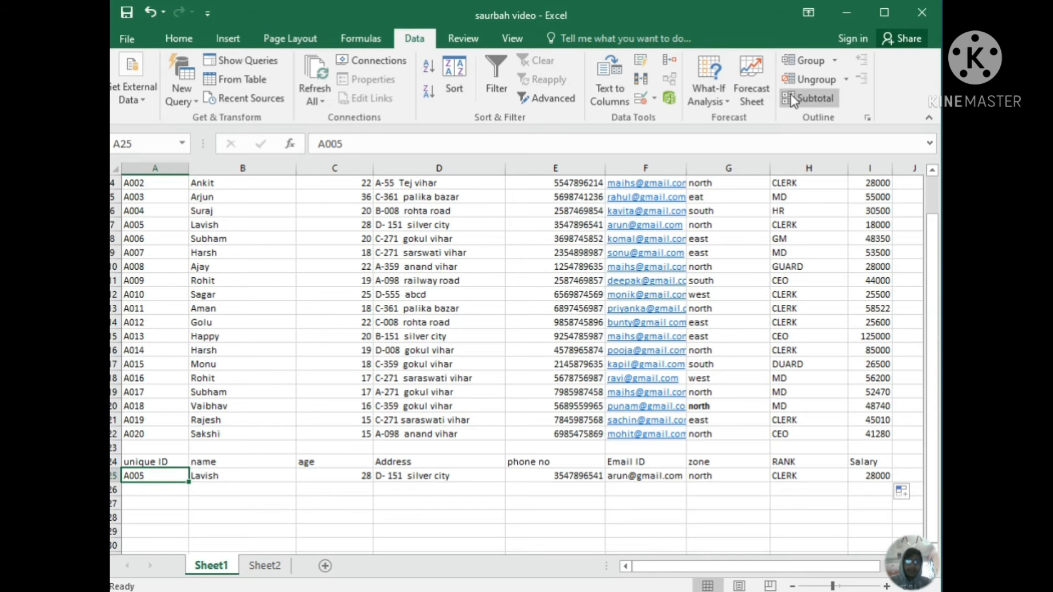
pyautogui.click(655, 101)
pyautogui.click(679, 118)
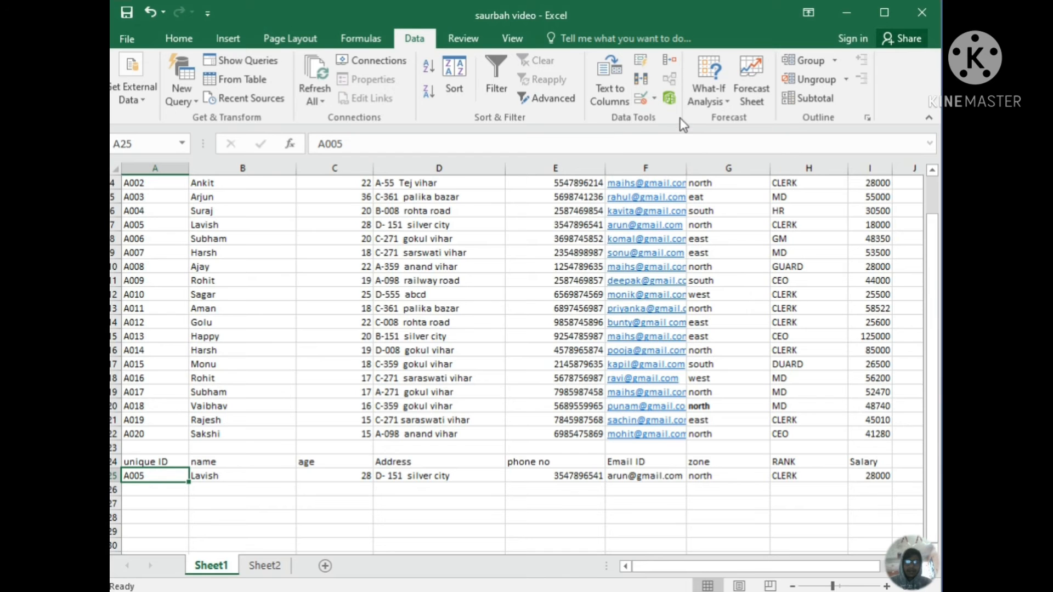
pyautogui.click(435, 191)
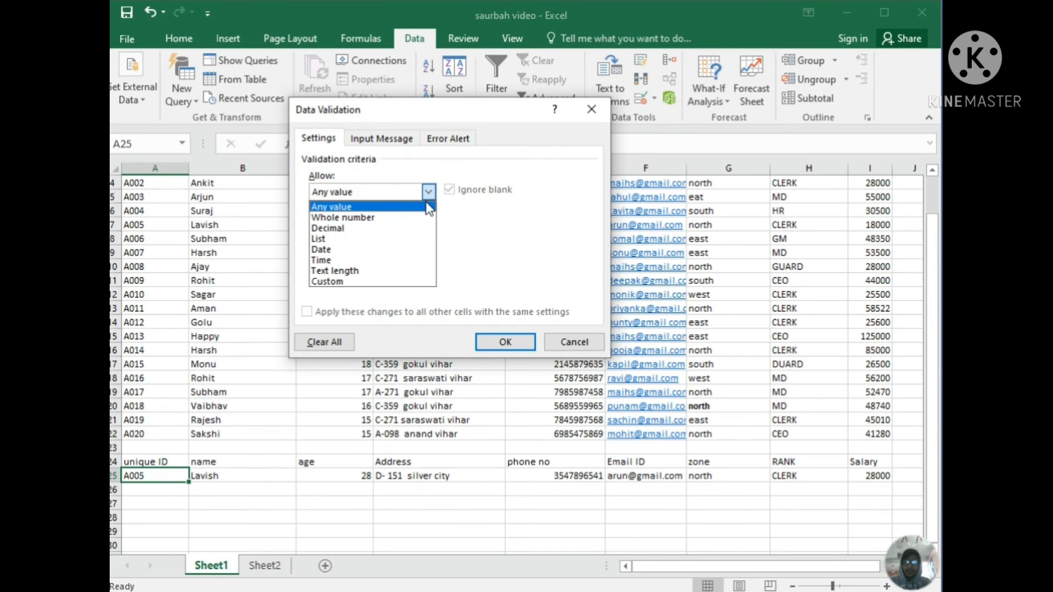
pyautogui.click(390, 234)
pyautogui.click(389, 262)
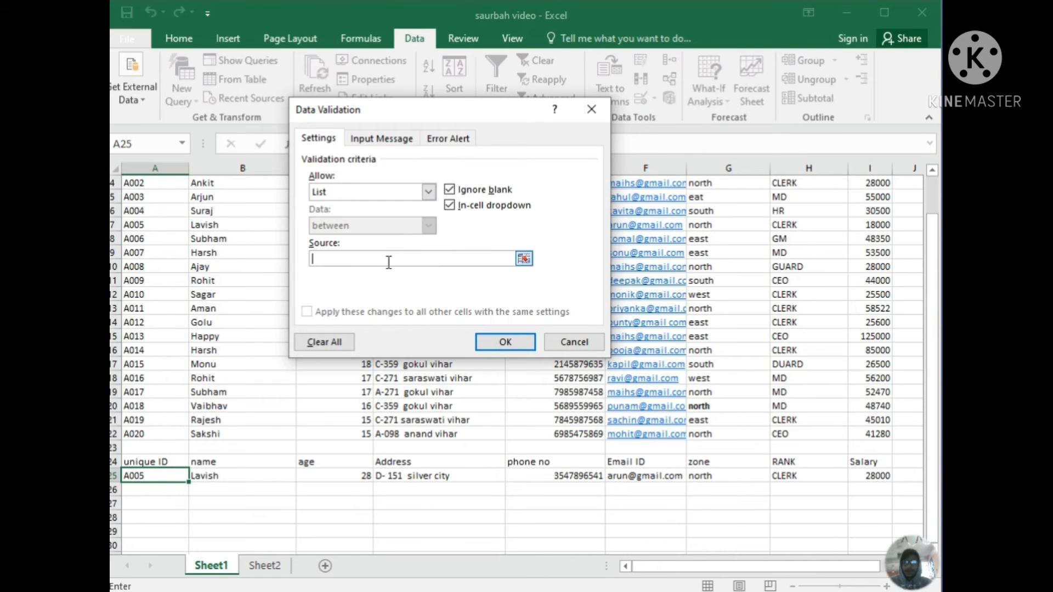
# Set the validation list's source to the unique ID range =$A$3:$A$23 and apply it
pyautogui.scroll(1, 162, 302)
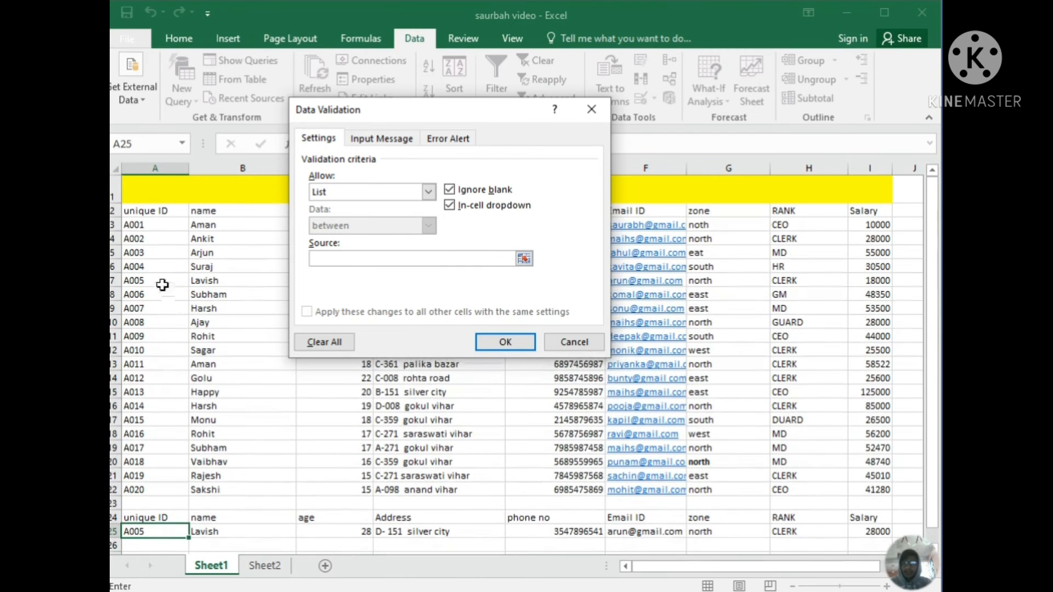
pyautogui.click(151, 228)
pyautogui.moveTo(151, 227); pyautogui.dragTo(153, 504)
pyautogui.click(505, 341)
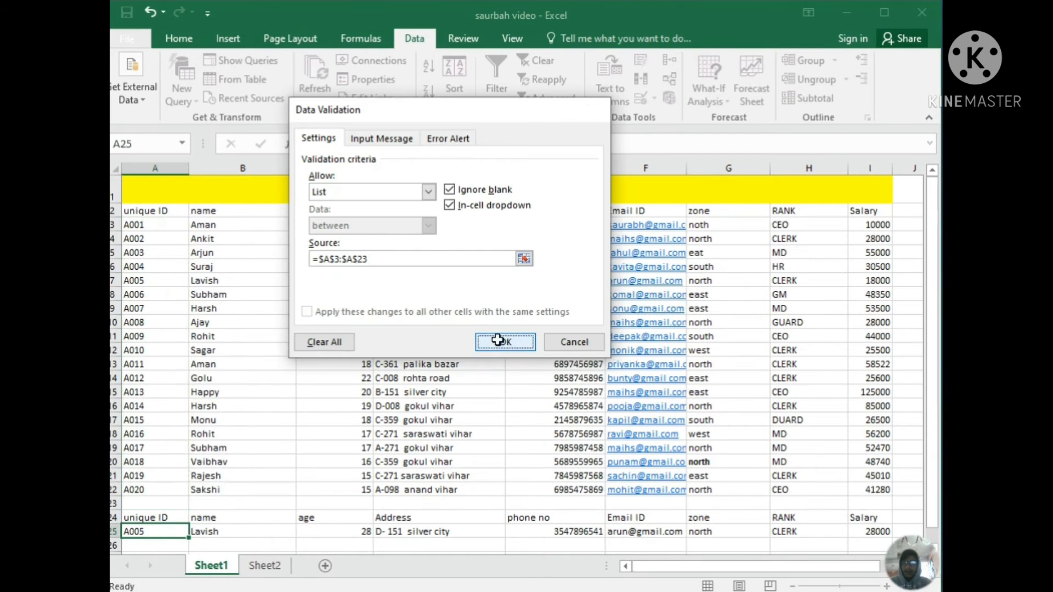
pyautogui.scroll(-1, 218, 501)
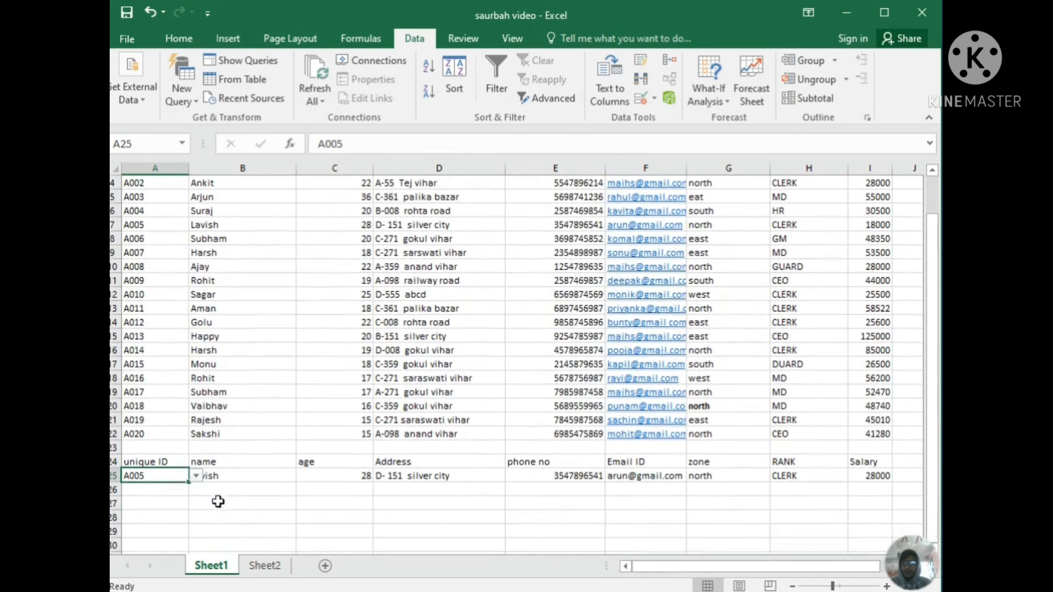
# Test the A25 dropdown by choosing the tenth, twelfth, thirteenth, seventeenth and twentieth employees' unique IDs in turn
pyautogui.click(196, 476)
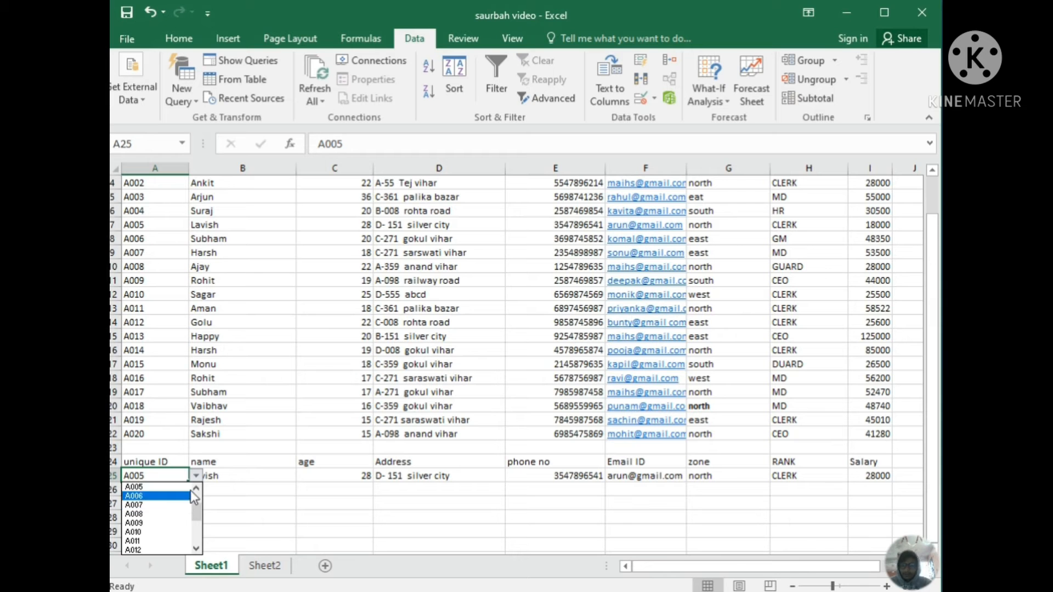
pyautogui.click(131, 531)
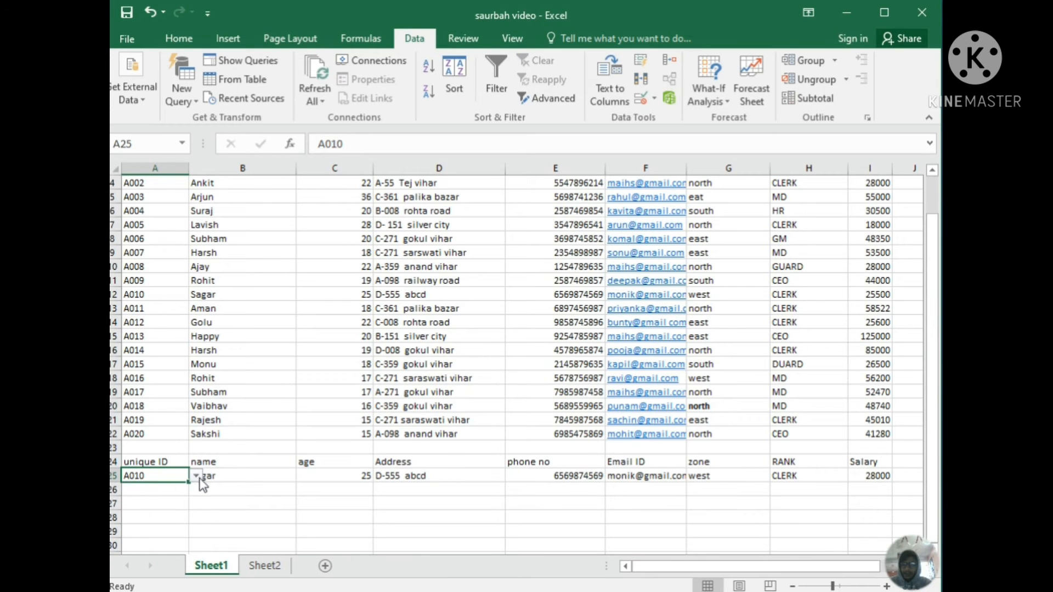
pyautogui.click(198, 478)
pyautogui.click(137, 505)
pyautogui.click(196, 476)
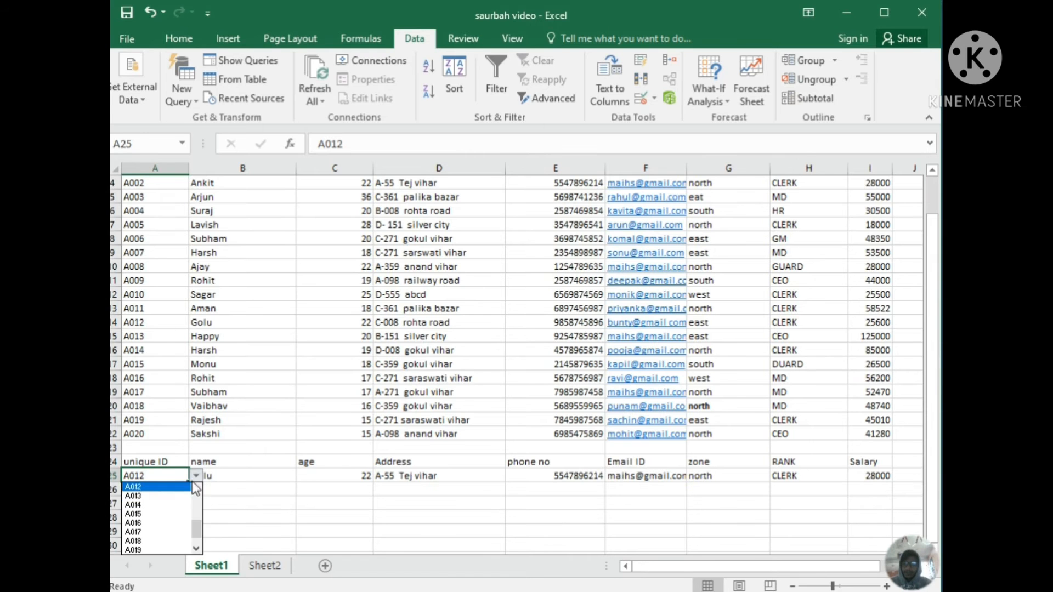
pyautogui.click(157, 497)
pyautogui.click(196, 476)
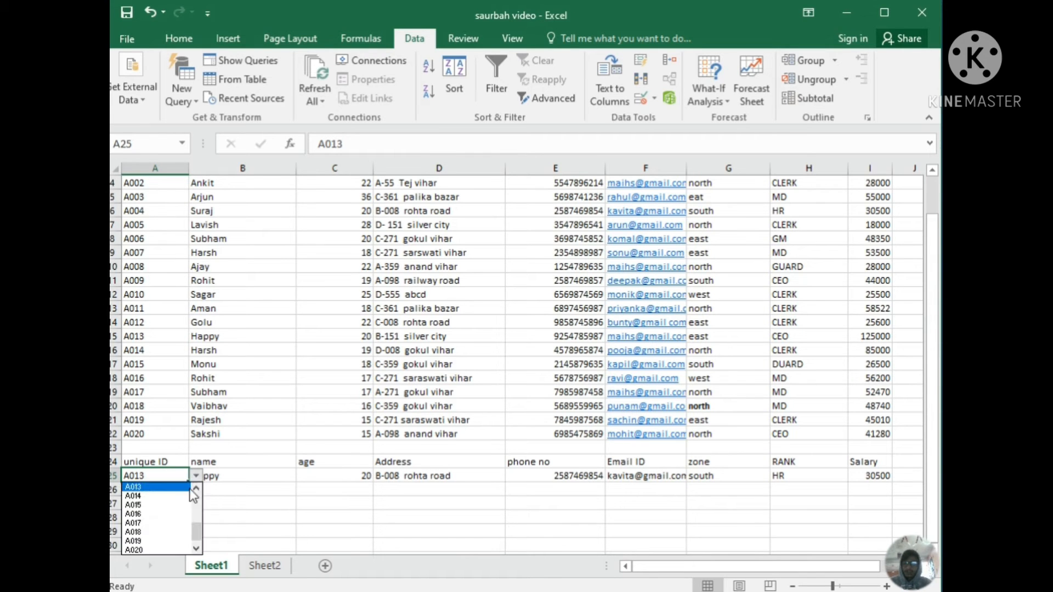
pyautogui.click(135, 530)
pyautogui.click(196, 476)
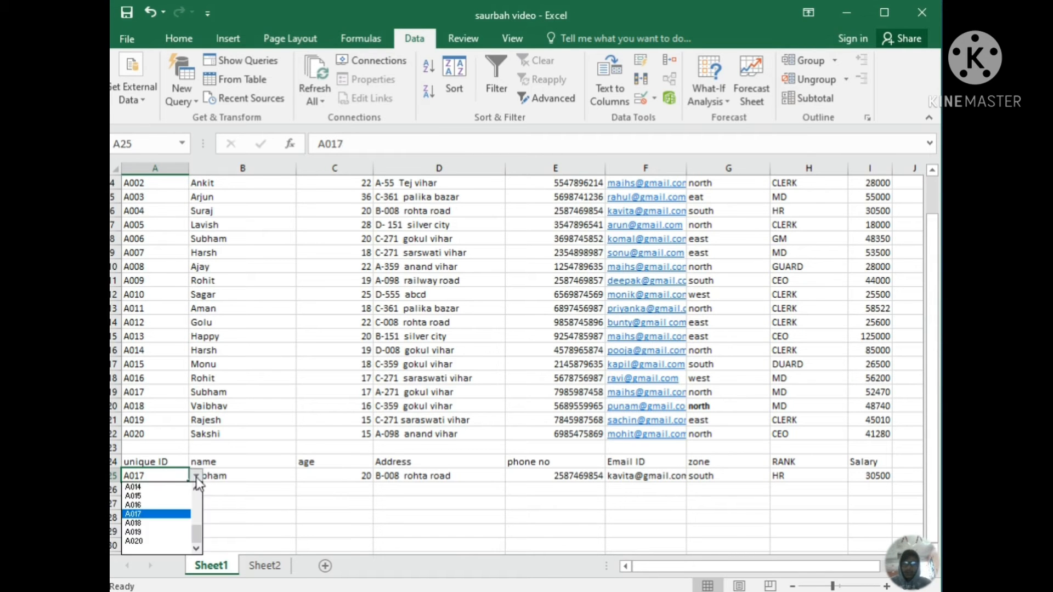
pyautogui.click(161, 541)
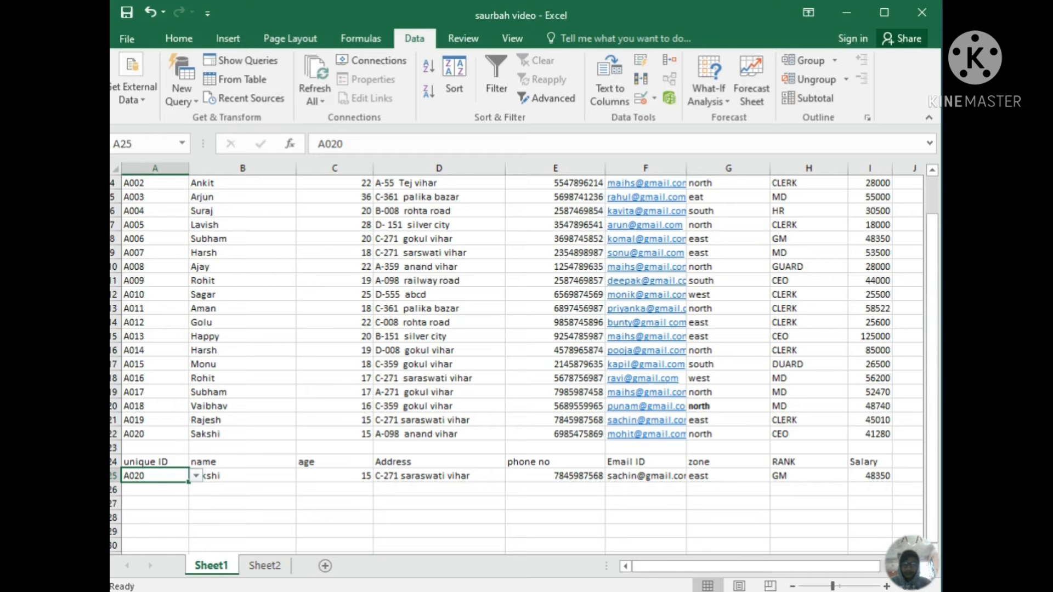
pyautogui.click(189, 488)
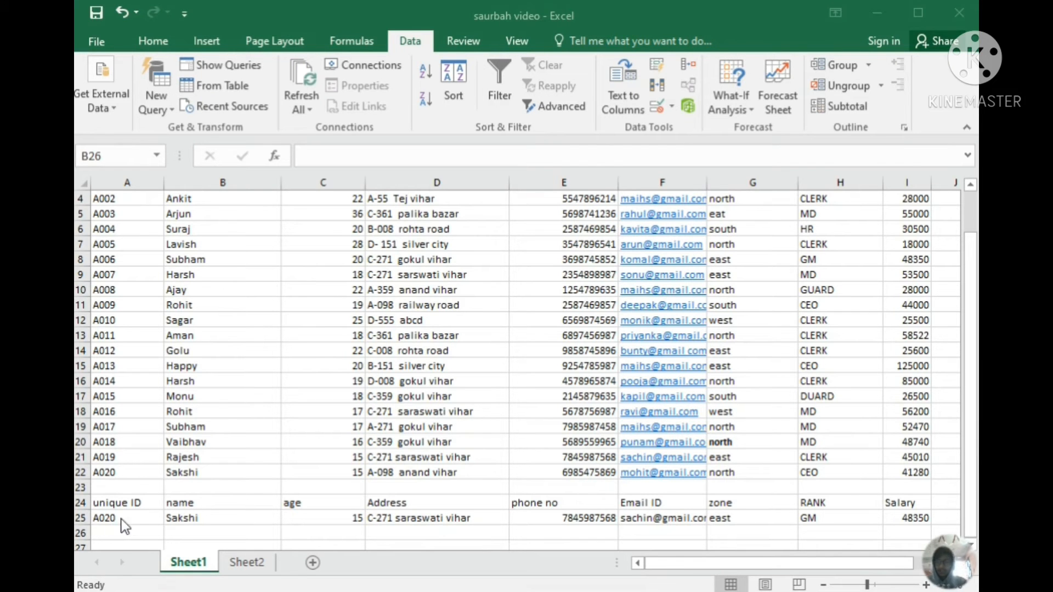
# Choose the sixteenth employee's unique ID from the dropdown in lookup cell A25
pyautogui.click(141, 503)
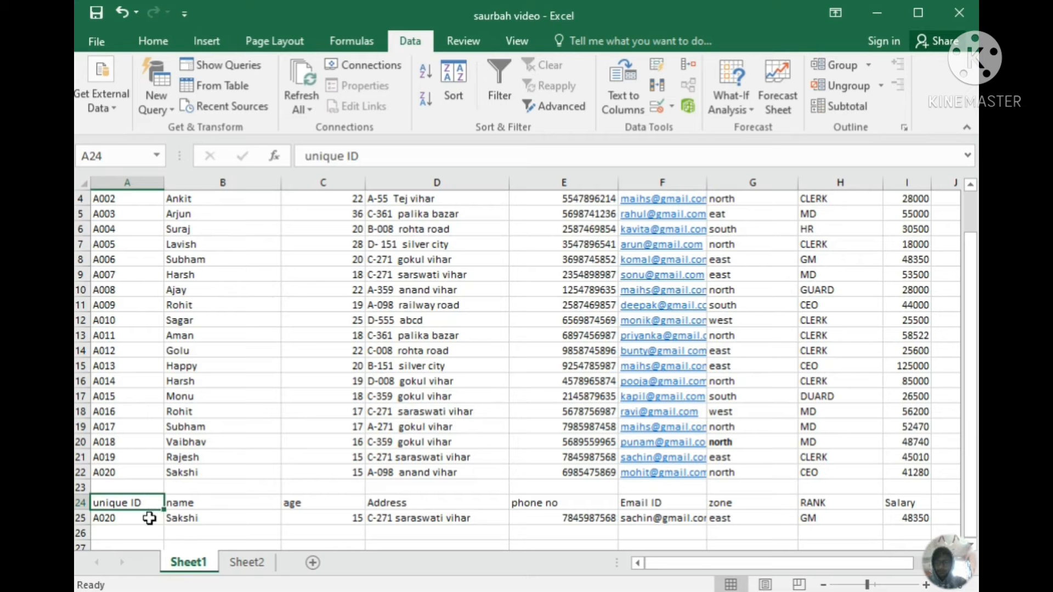
pyautogui.click(146, 517)
pyautogui.click(172, 519)
pyautogui.click(146, 550)
pyautogui.click(171, 520)
# Look over the employee table and the lookup row beneath it on Sheet1
pyautogui.scroll(2, 250, 393)
pyautogui.scroll(-4, 249, 393)
pyautogui.scroll(4, 250, 393)
pyautogui.scroll(-5, 431, 367)
pyautogui.scroll(5, 430, 368)
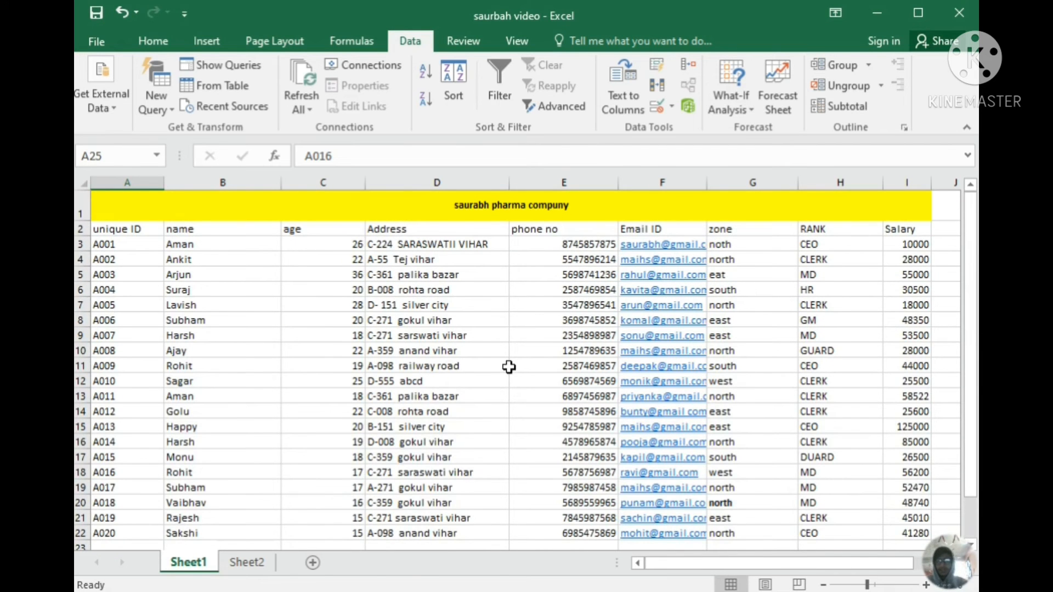
pyautogui.scroll(-2, 494, 371)
pyautogui.scroll(2, 433, 417)
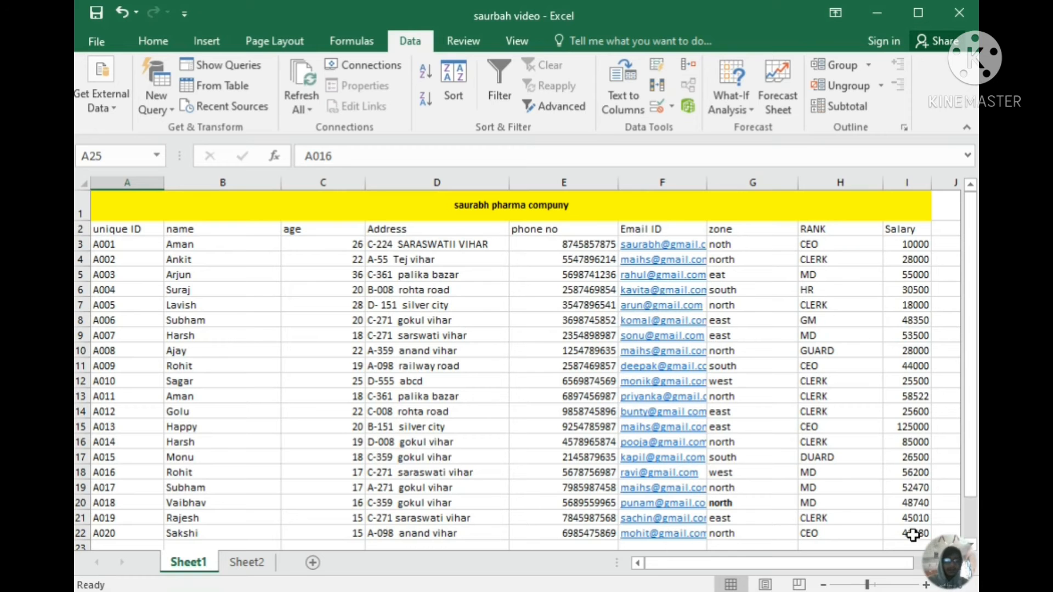
# Go to the monthly salary slip on Sheet2 and select the blank Employee name cell E6
pyautogui.click(247, 562)
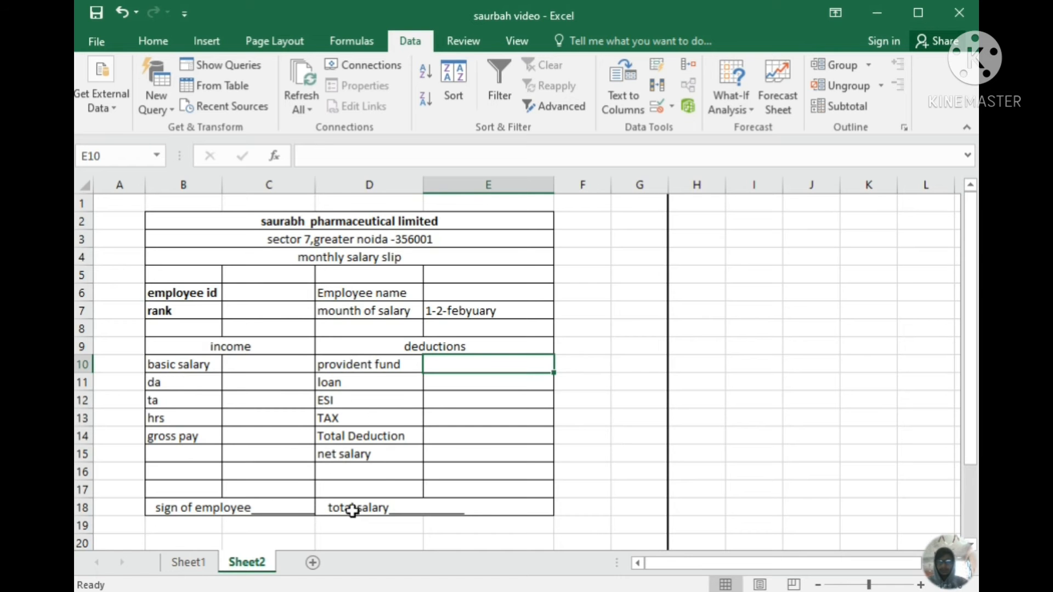
pyautogui.click(188, 563)
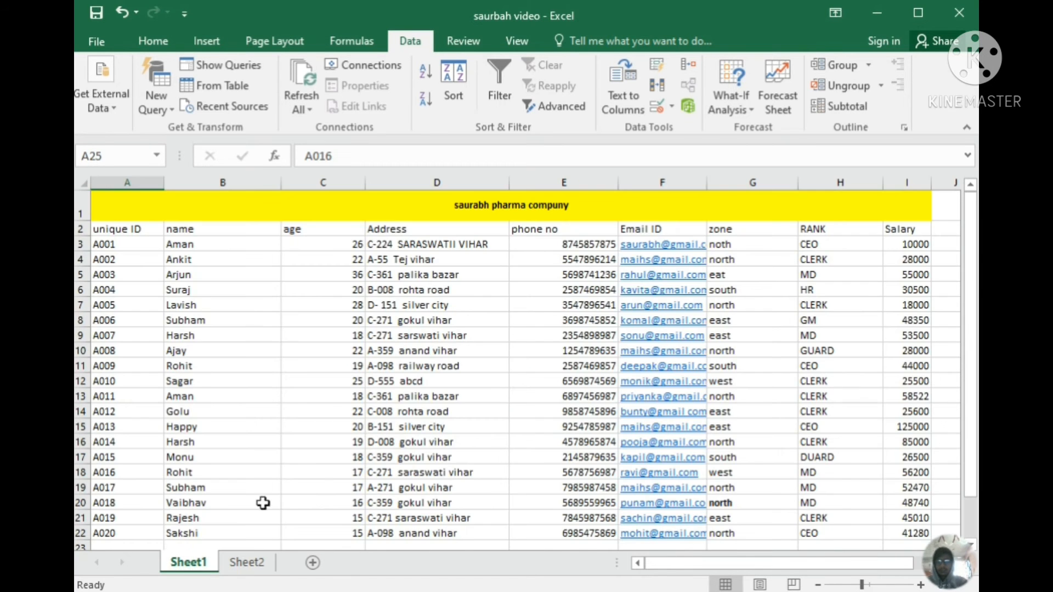
pyautogui.click(248, 563)
pyautogui.click(455, 294)
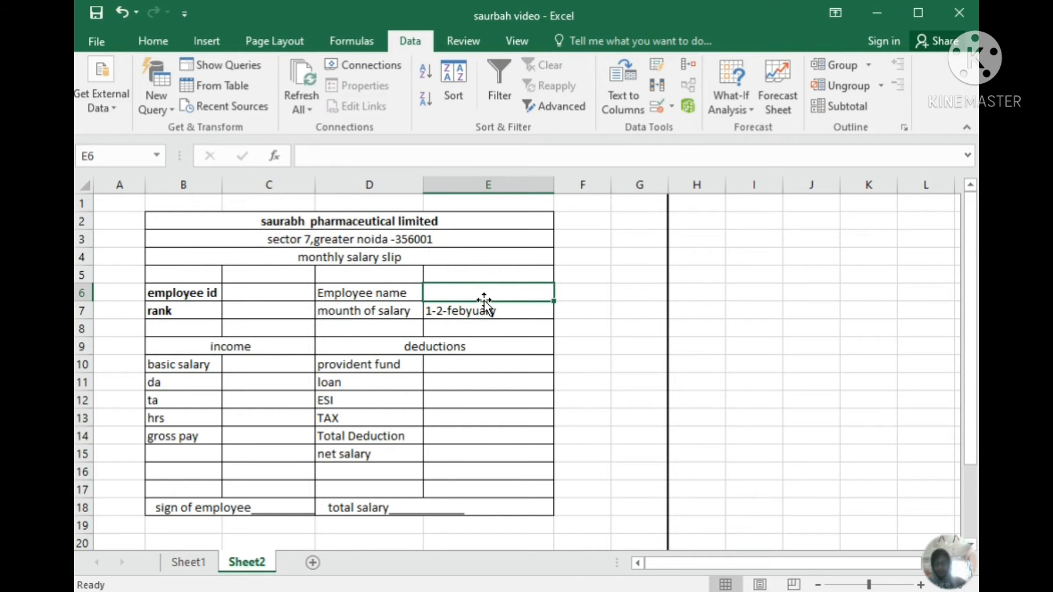
pyautogui.write('=')
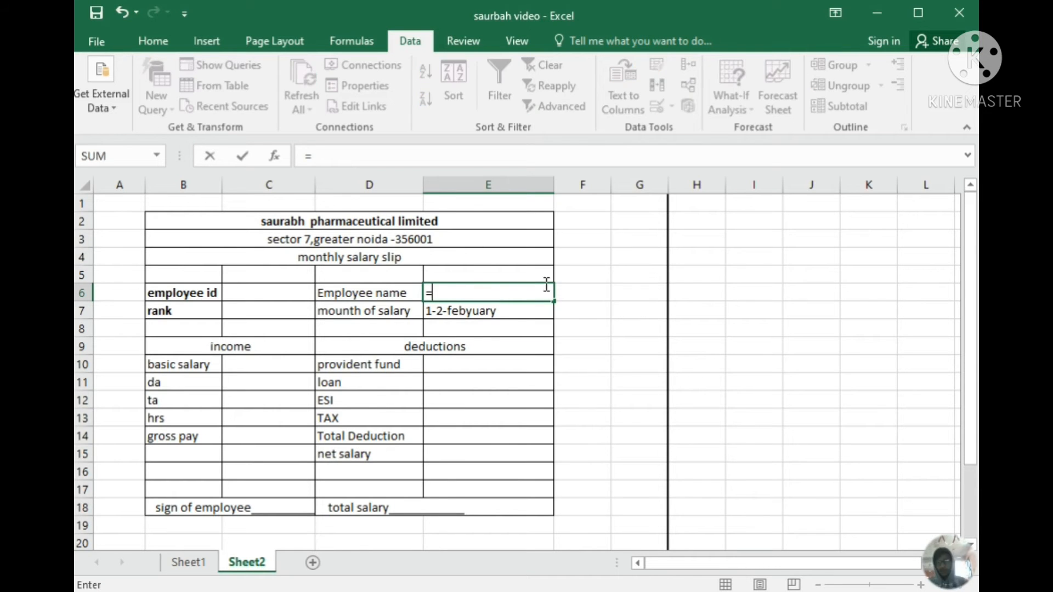
pyautogui.click(206, 562)
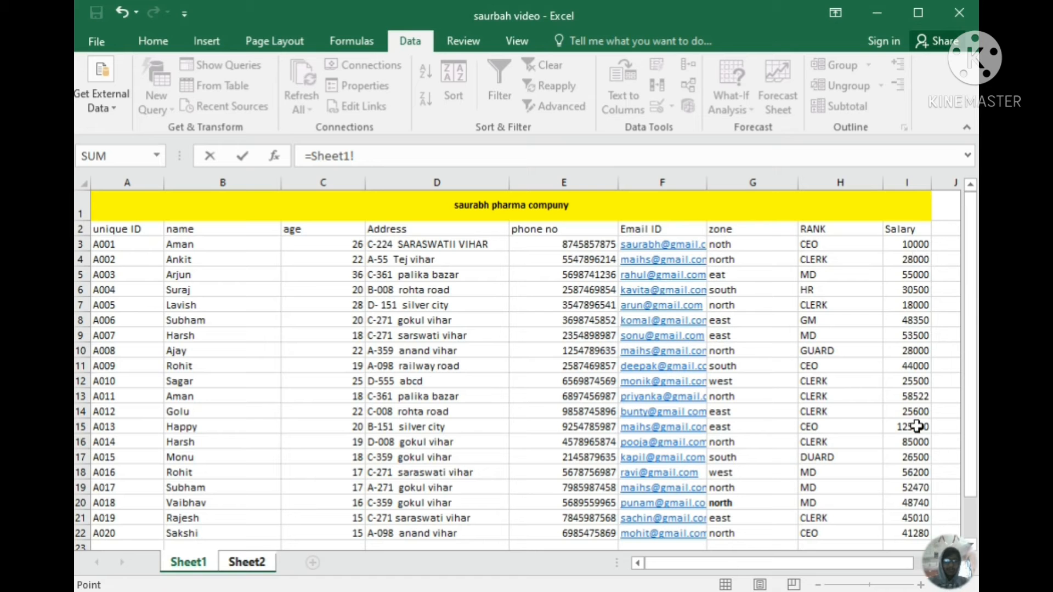
pyautogui.click(229, 568)
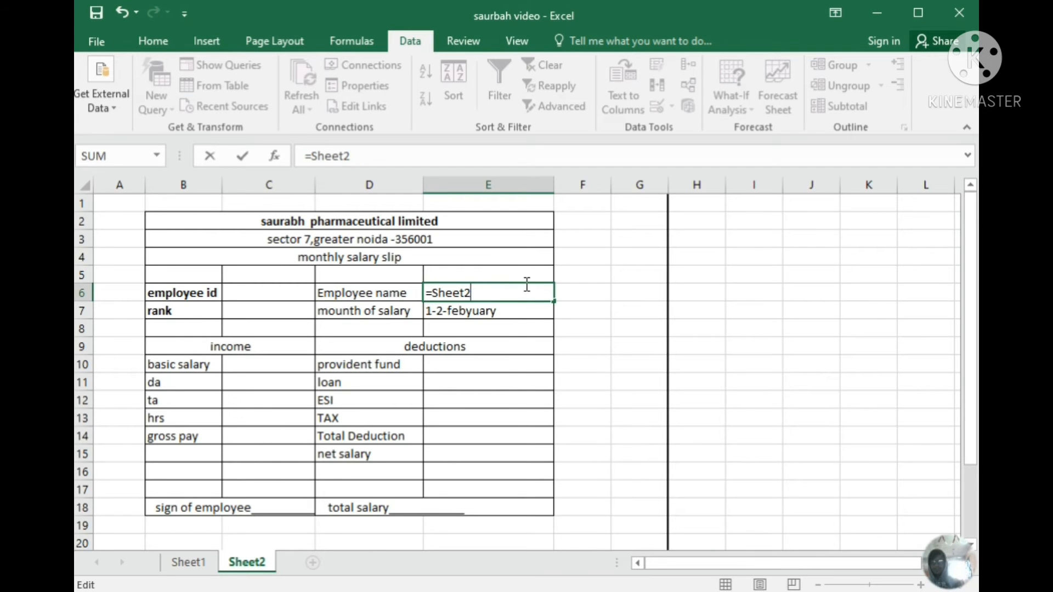
pyautogui.press('BackSpace')
pyautogui.press('BackSpace')
pyautogui.press('BackSpace')
pyautogui.press('BackSpace')
pyautogui.press('BackSpace')
pyautogui.press('BackSpace')
pyautogui.press('BackSpace')
# Start a VLOOKUP formula in E6 with the employee id cell as absolute lookup value Sheet2!$C$6
pyautogui.write('=VL')
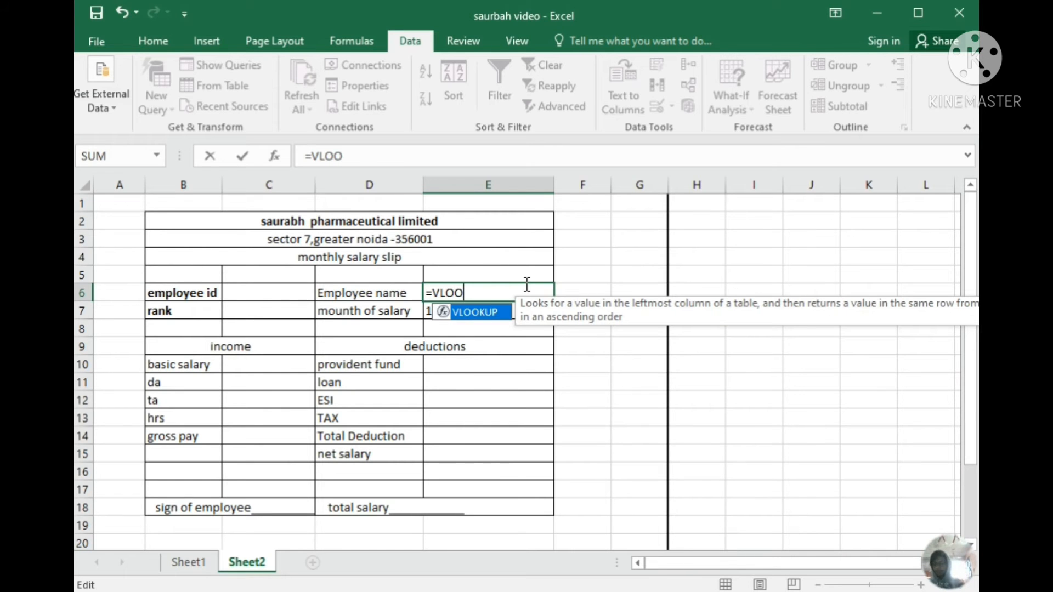
pyautogui.write('OO')
pyautogui.press('Tab')
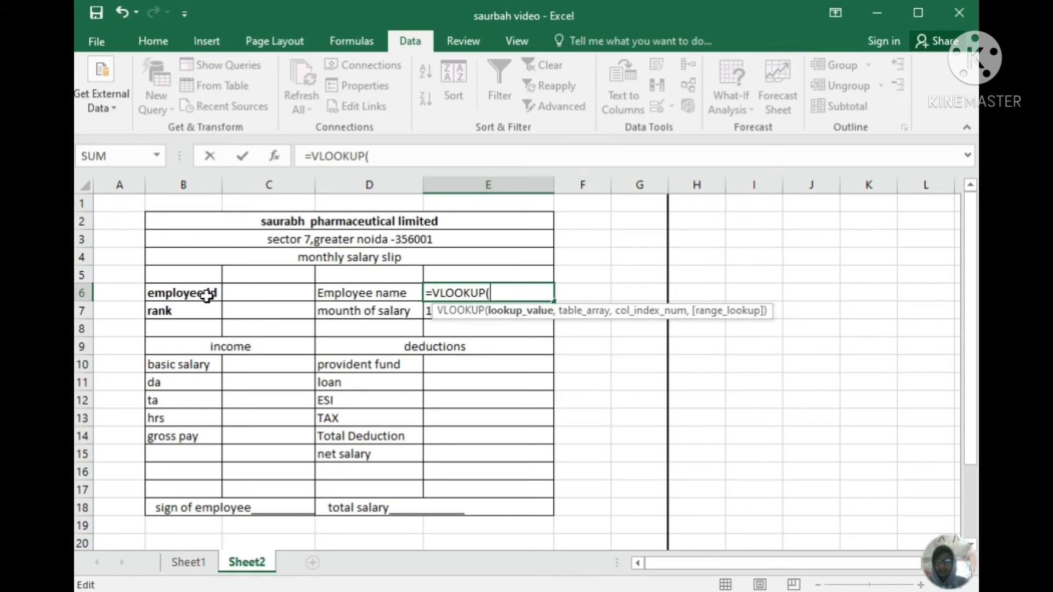
pyautogui.click(233, 296)
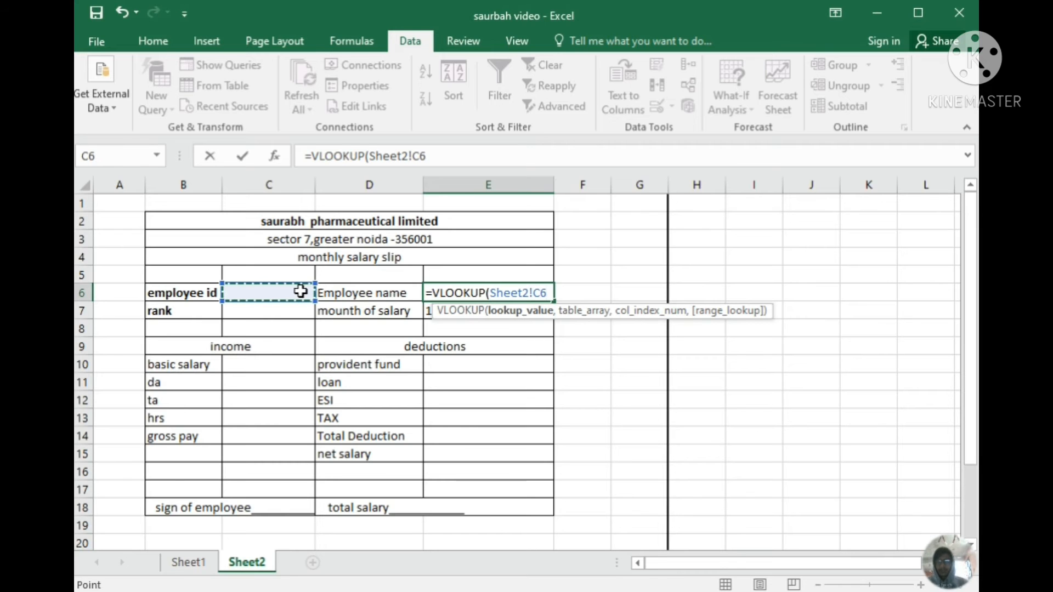
pyautogui.press('F4')
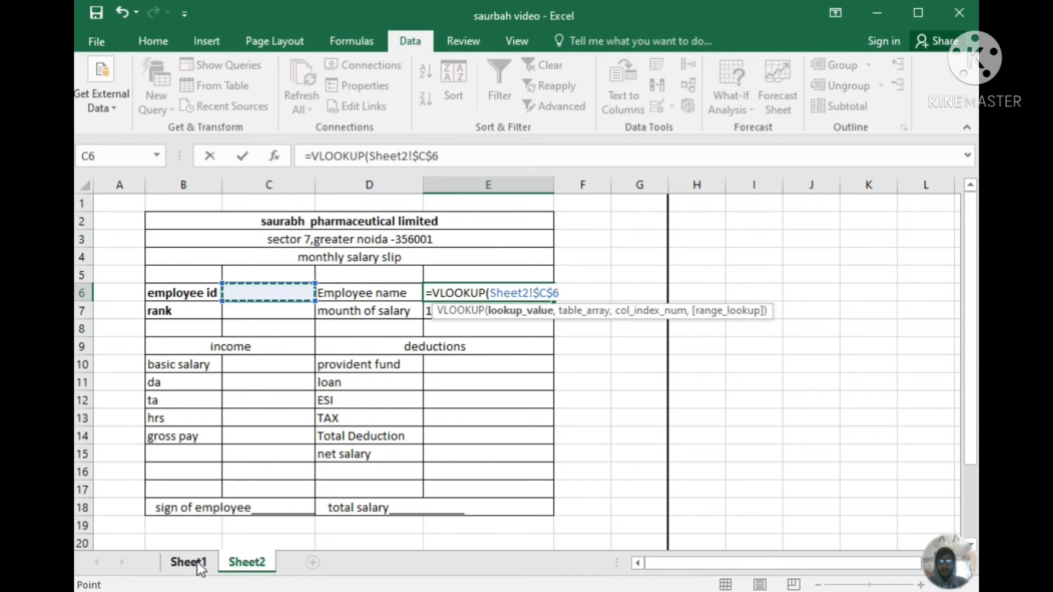
pyautogui.write(',')
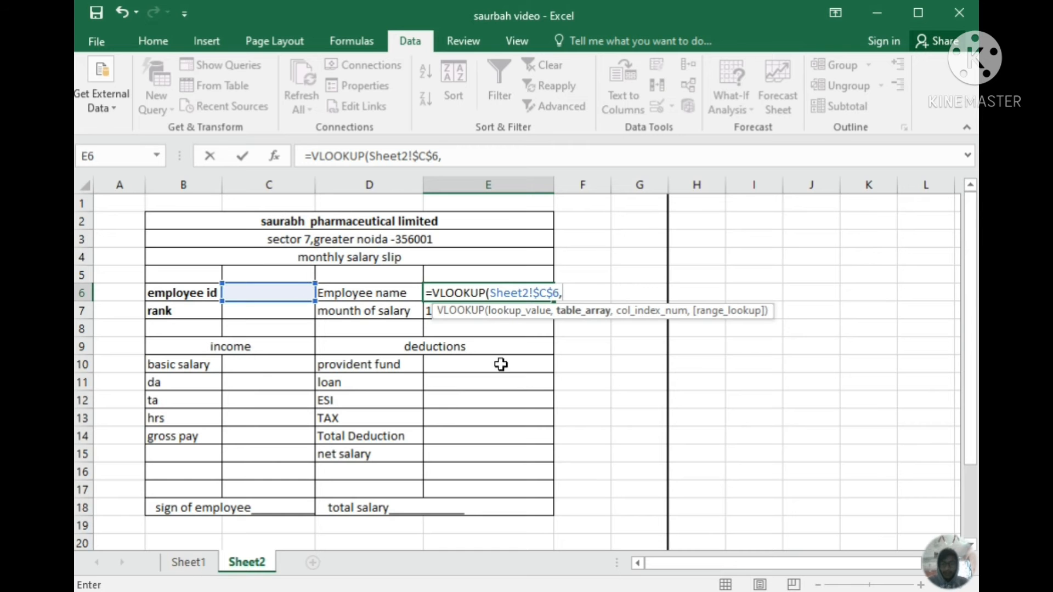
# Complete the E6 VLOOKUP with absolute table array Sheet1!$A$2:$I$22, column index 2 and range lookup 0
pyautogui.click(215, 562)
pyautogui.moveTo(135, 225); pyautogui.dragTo(849, 496)
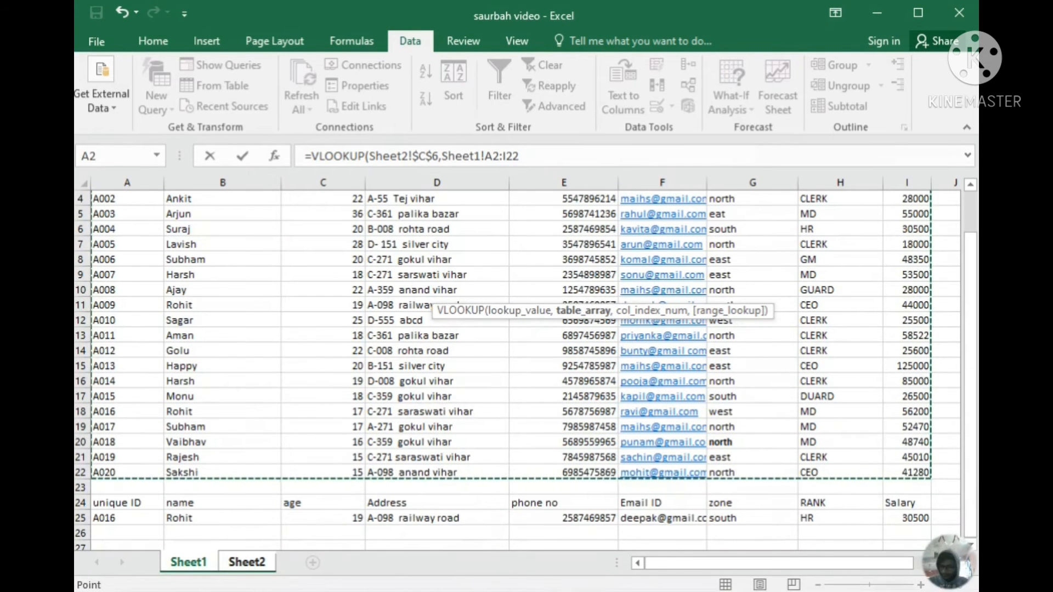
pyautogui.press('F4')
pyautogui.write(',2')
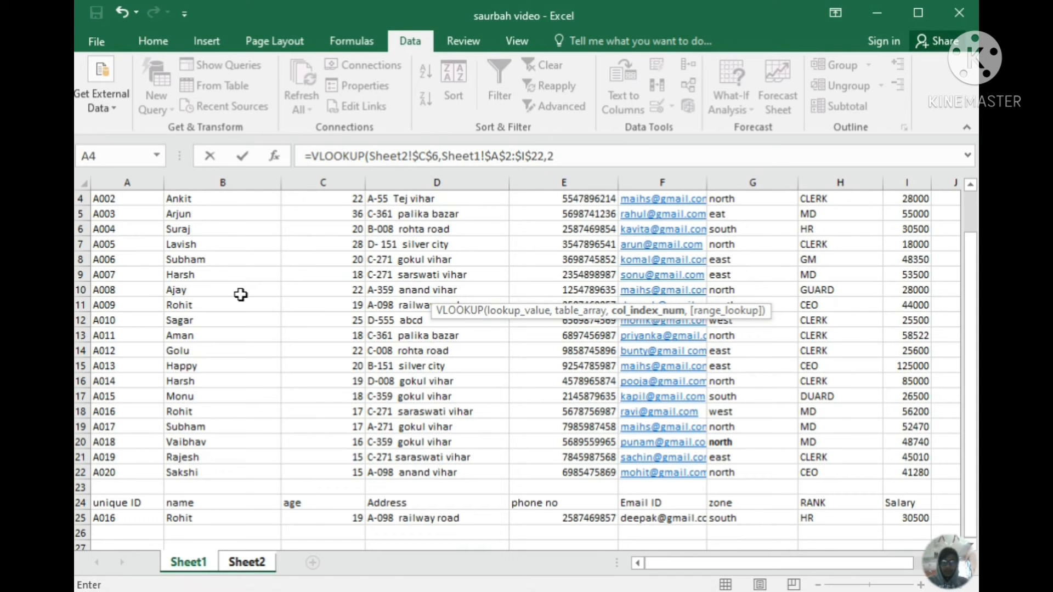
pyautogui.write(',')
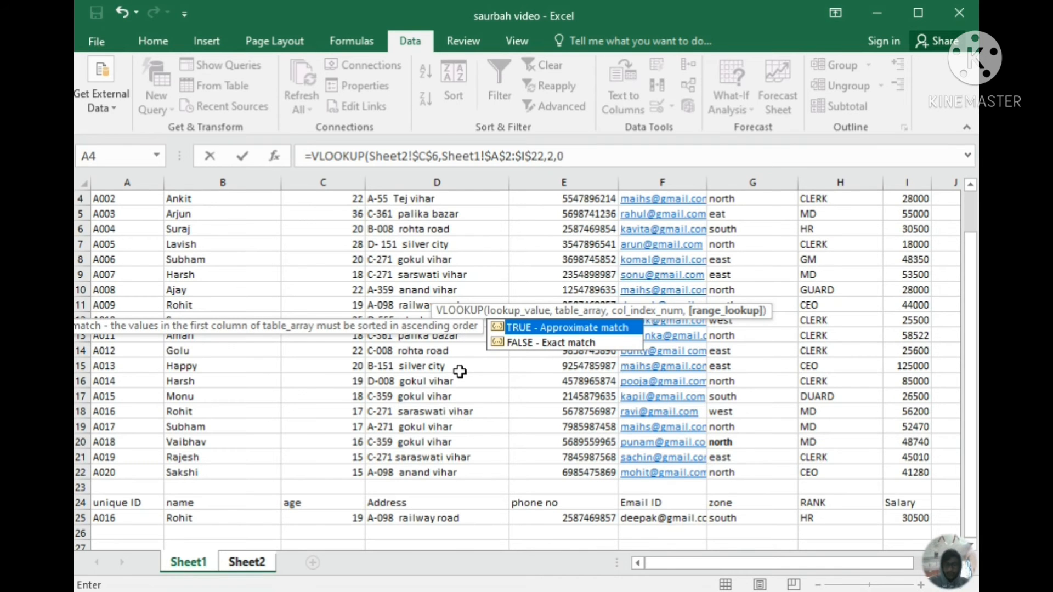
pyautogui.write('0')
pyautogui.press('Return')
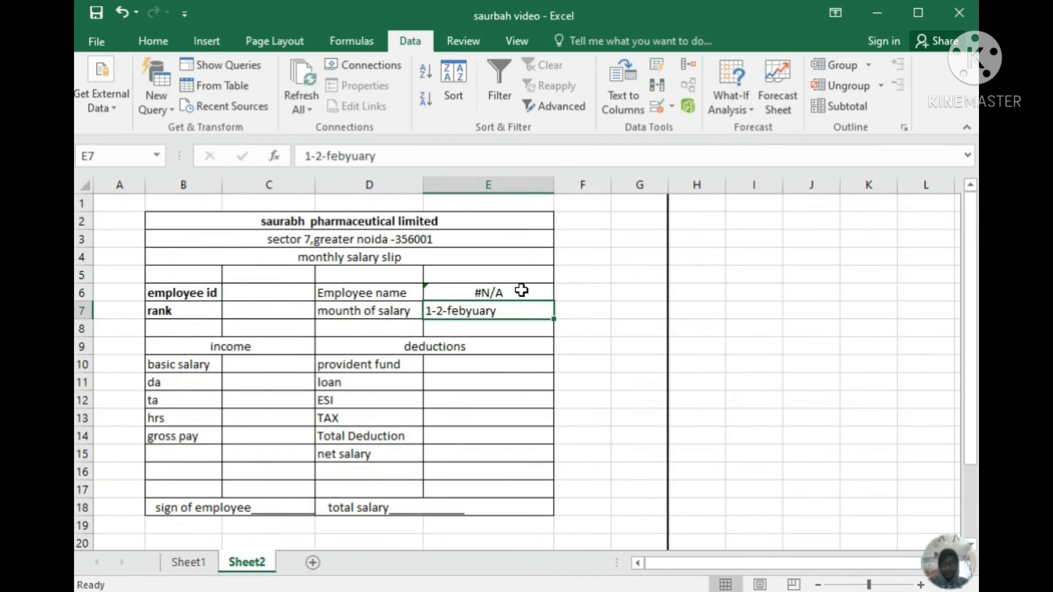
# Try the employee name lookup by choosing ids A001 and A004 in the employee id cell C6
pyautogui.click(517, 293)
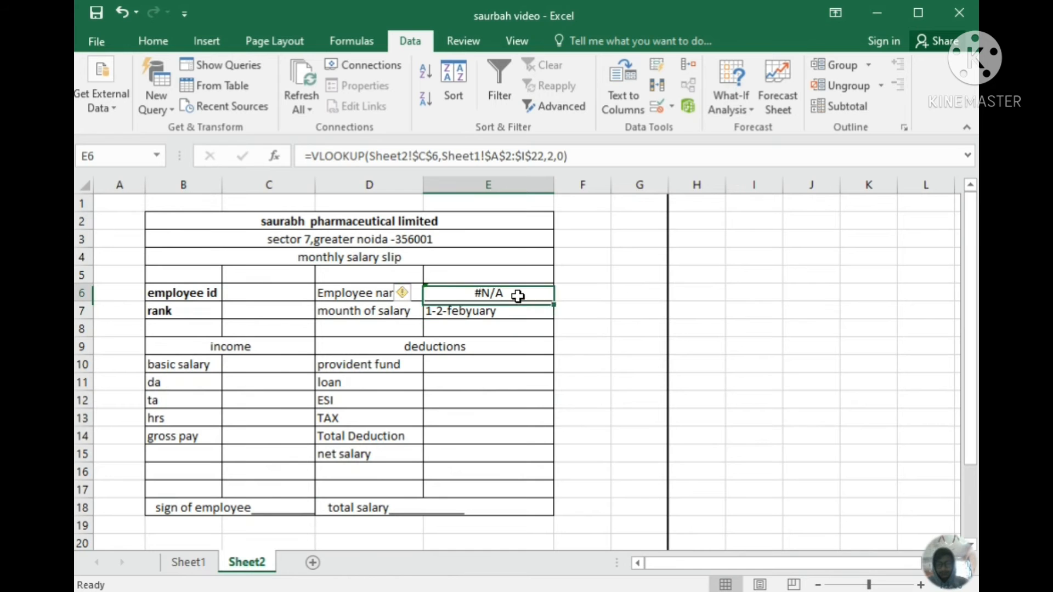
pyautogui.click(271, 292)
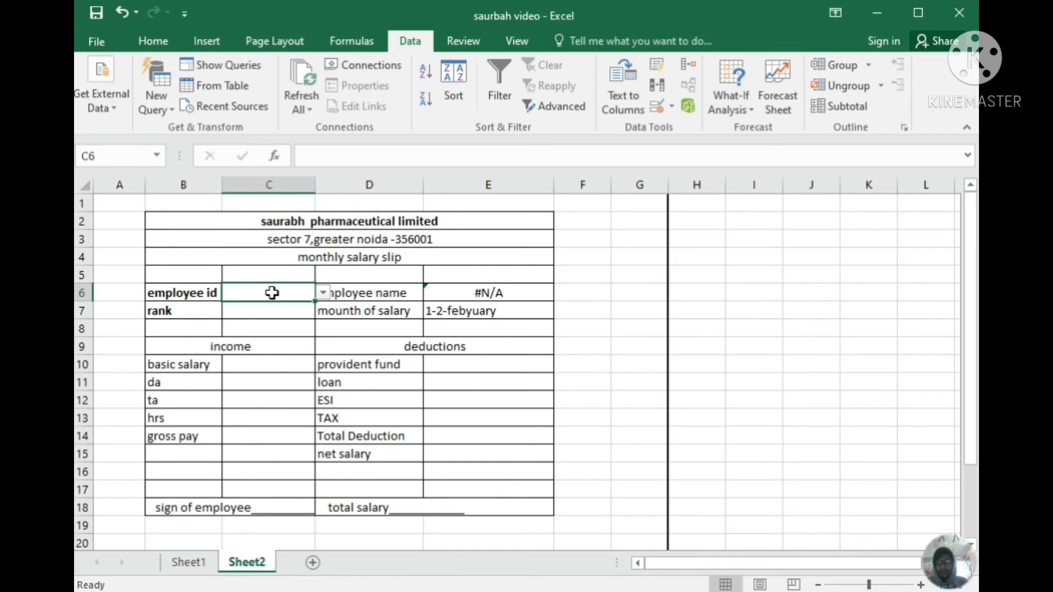
pyautogui.click(323, 295)
pyautogui.click(289, 305)
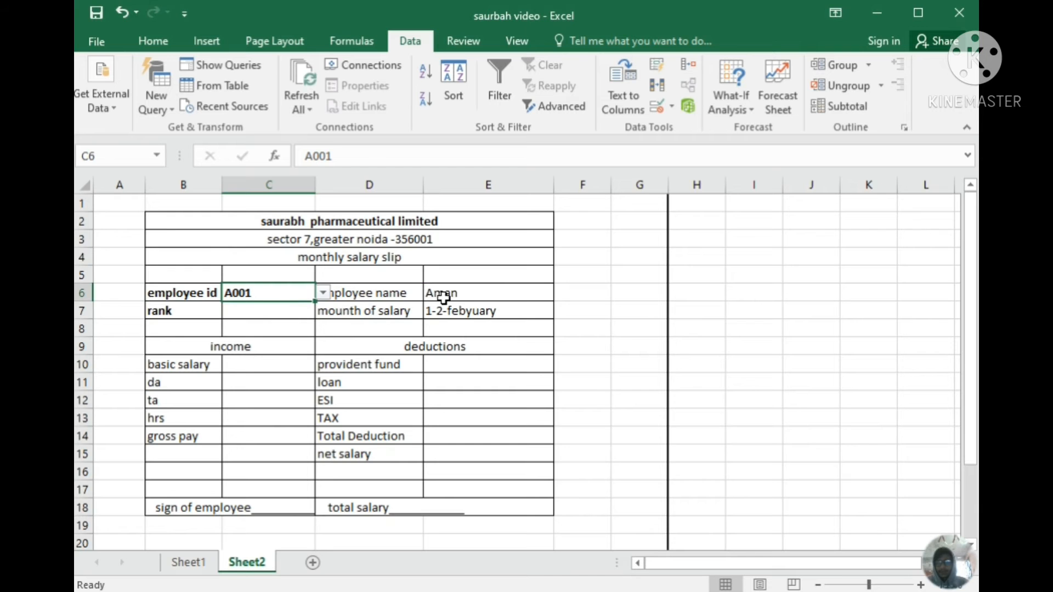
pyautogui.click(323, 293)
pyautogui.click(305, 345)
pyautogui.click(323, 294)
# Clear the id from the employee id cell C6
pyautogui.click(270, 291)
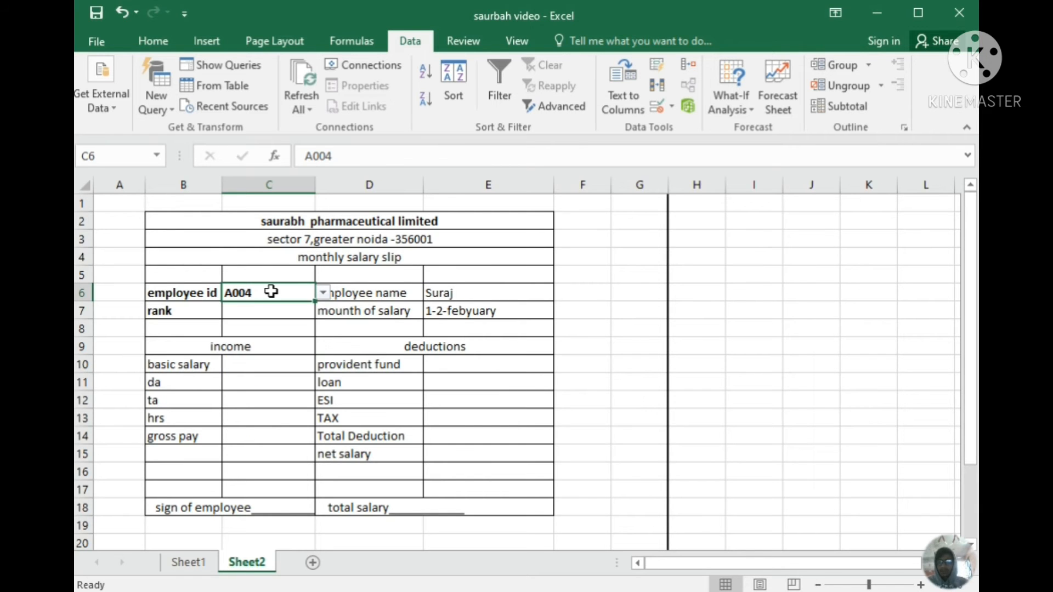
pyautogui.press('BackSpace')
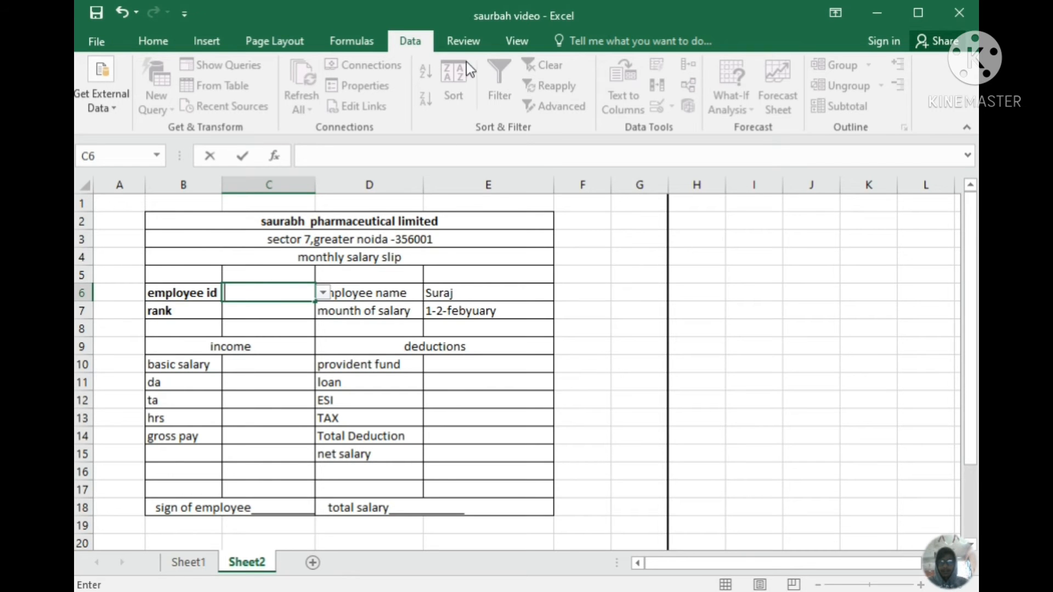
pyautogui.click(272, 341)
pyautogui.click(266, 295)
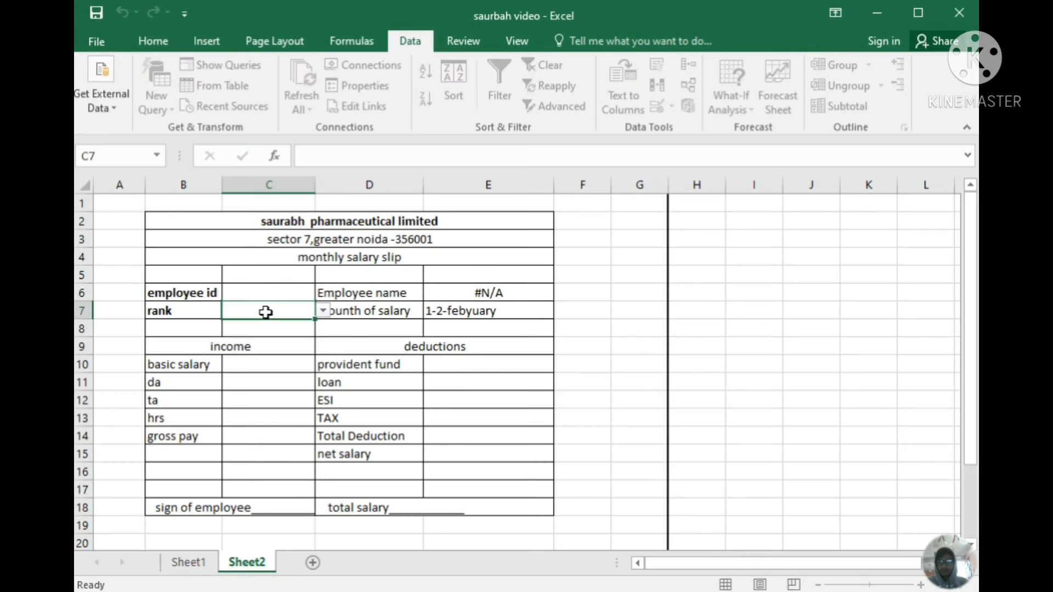
# Re-enter the source of C6's data validation list as the unique IDs in A3:A22 on Sheet1
pyautogui.press('Escape')
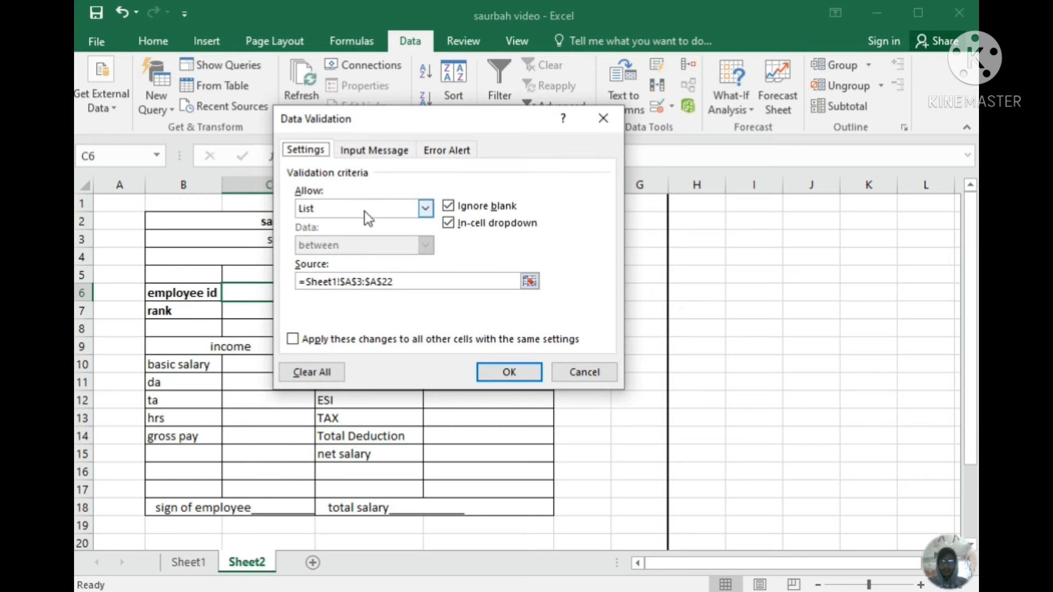
pyautogui.click(401, 281)
pyautogui.press('BackSpace')
pyautogui.press('BackSpace')
pyautogui.press('BackSpace')
pyautogui.press('BackSpace')
pyautogui.press('BackSpace')
pyautogui.press('BackSpace')
pyautogui.press('BackSpace')
pyautogui.press('BackSpace')
pyautogui.press('BackSpace')
pyautogui.press('BackSpace')
pyautogui.press('BackSpace')
pyautogui.press('BackSpace')
pyautogui.press('BackSpace')
pyautogui.press('BackSpace')
pyautogui.press('BackSpace')
pyautogui.press('BackSpace')
pyautogui.press('BackSpace')
pyautogui.press('BackSpace')
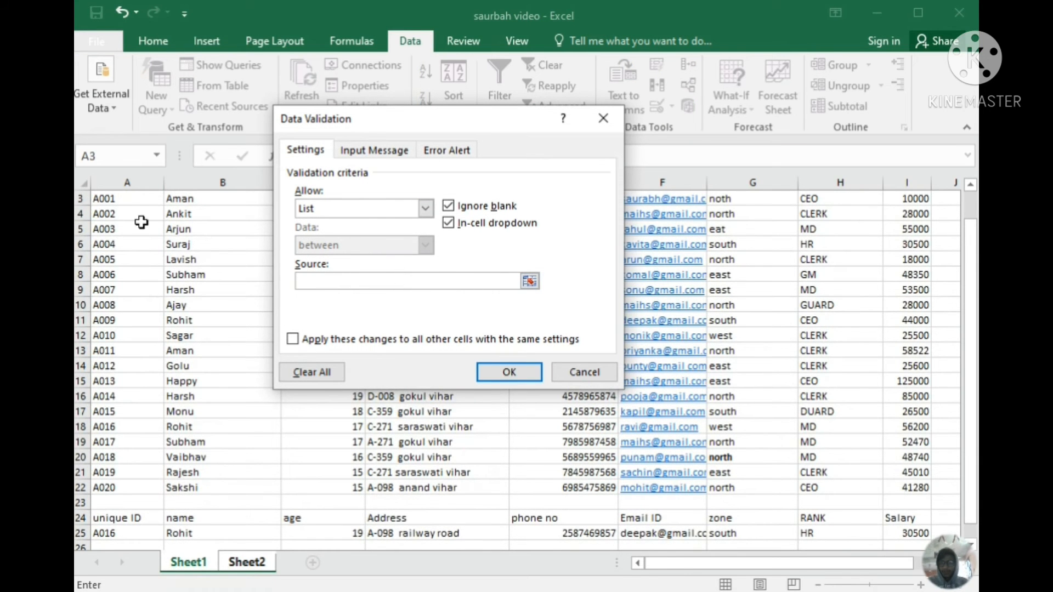
pyautogui.click(114, 203)
pyautogui.moveTo(114, 207); pyautogui.dragTo(113, 488)
pyautogui.click(509, 372)
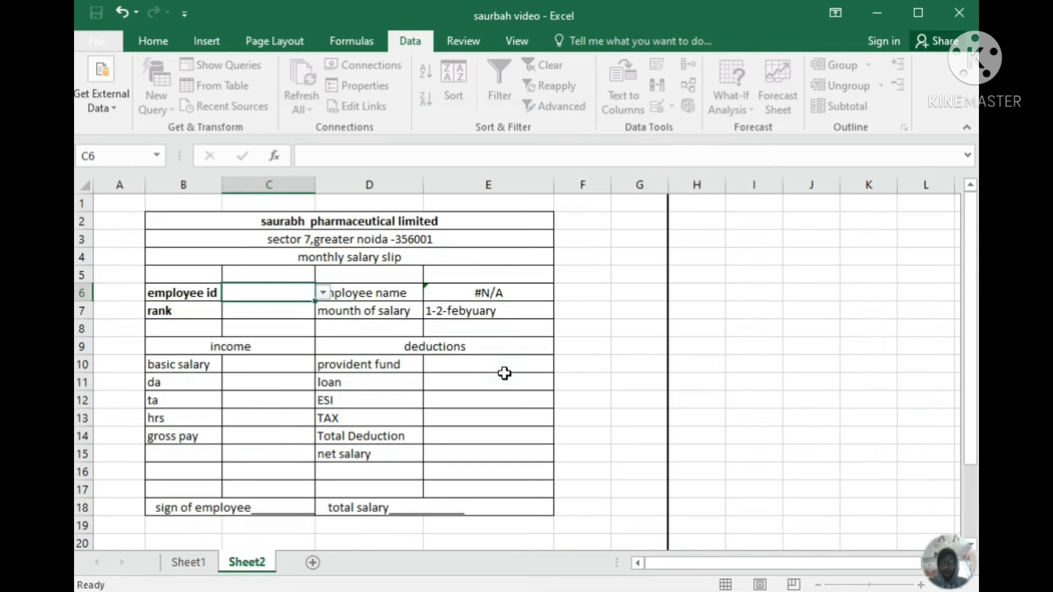
# Test the rebuilt id list by choosing A002 and A009 in the employee id cell C6
pyautogui.click(322, 294)
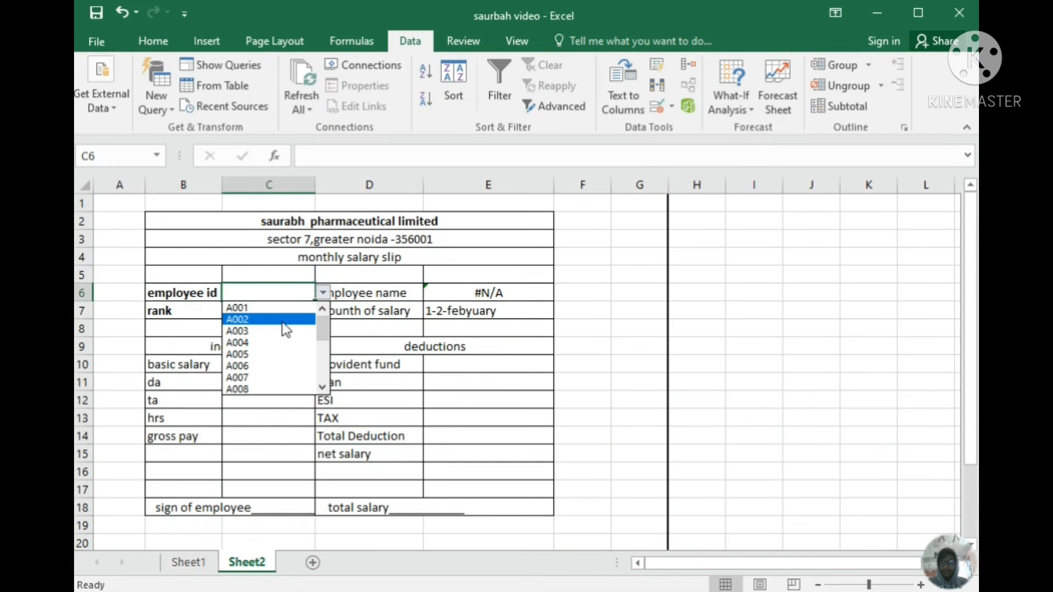
pyautogui.click(282, 321)
pyautogui.click(297, 351)
pyautogui.click(323, 295)
pyautogui.click(291, 344)
# Start a VLOOKUP formula in the rank cell C7 with the employee id as absolute lookup value $C$6
pyautogui.click(277, 311)
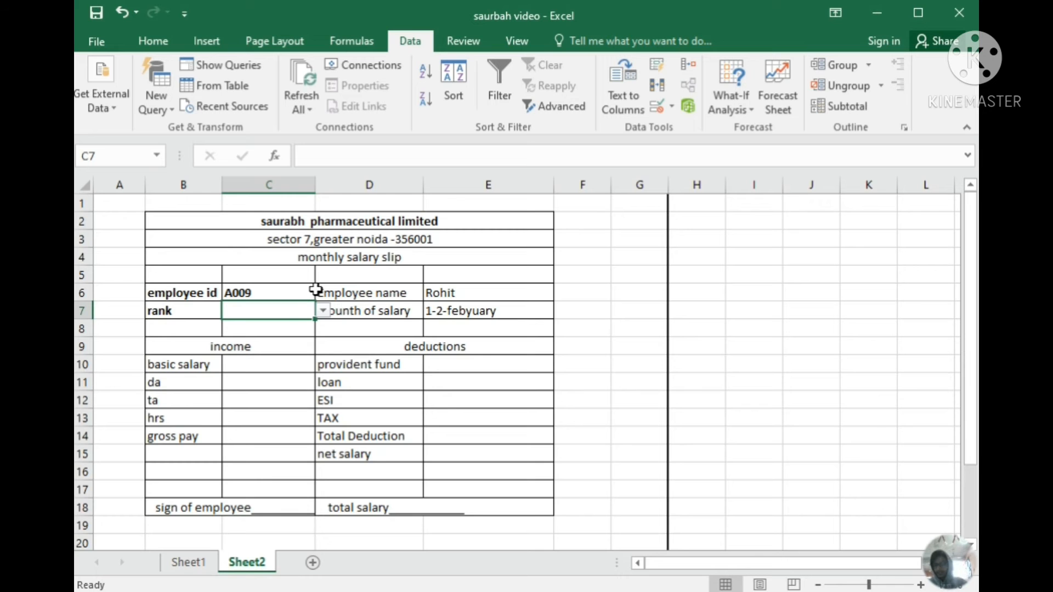
pyautogui.write('=')
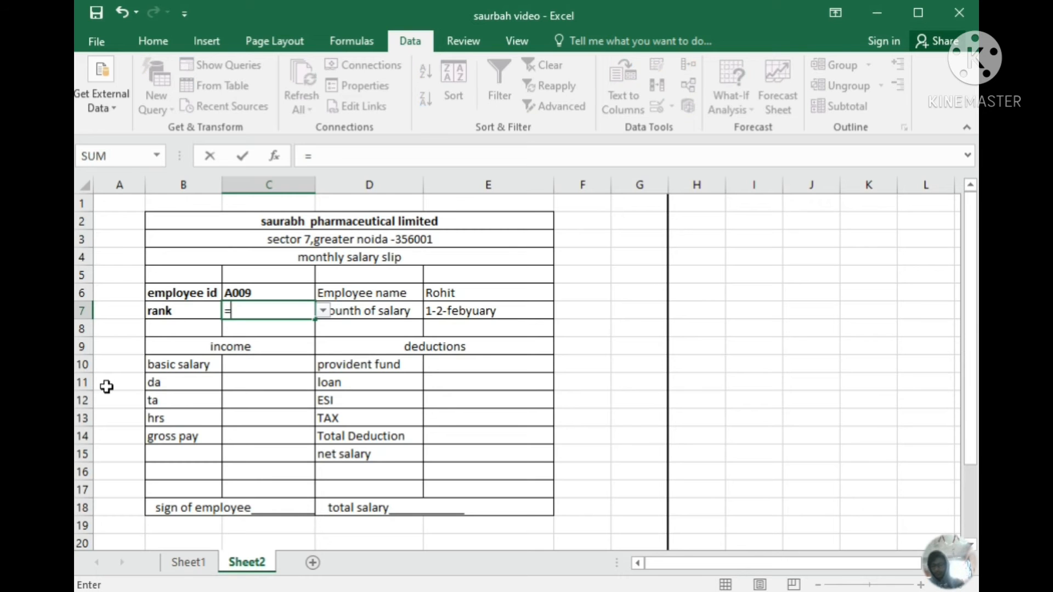
pyautogui.write('VLOO')
pyautogui.press('Tab')
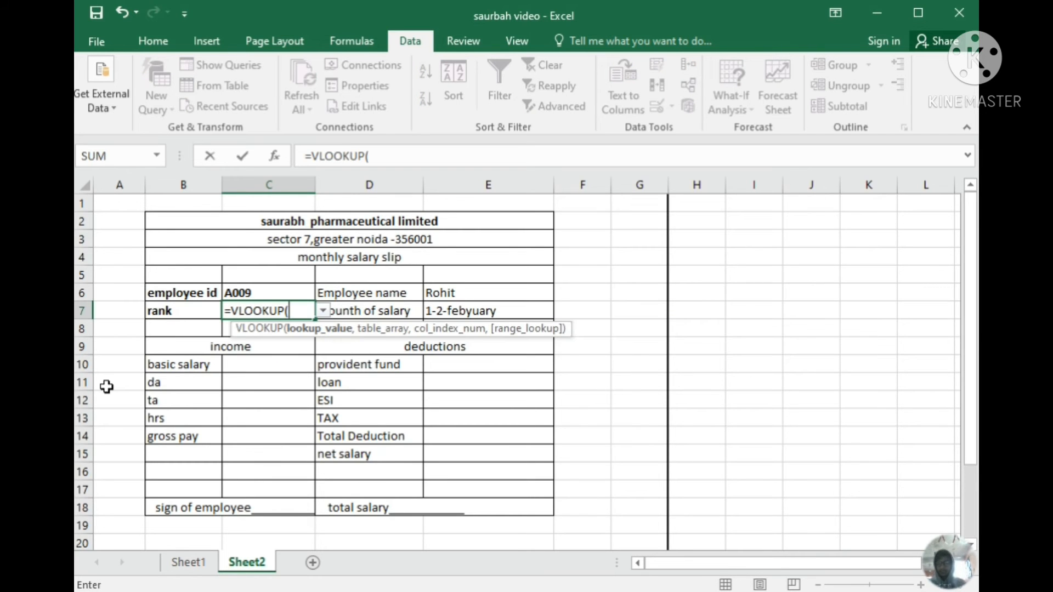
pyautogui.click(266, 294)
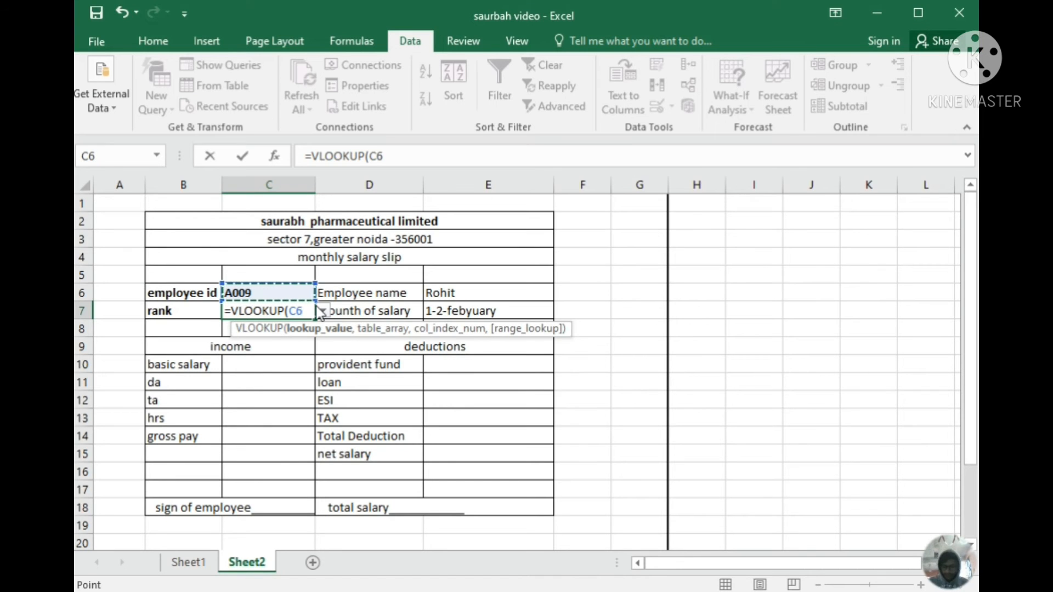
pyautogui.press('F4')
pyautogui.write(',')
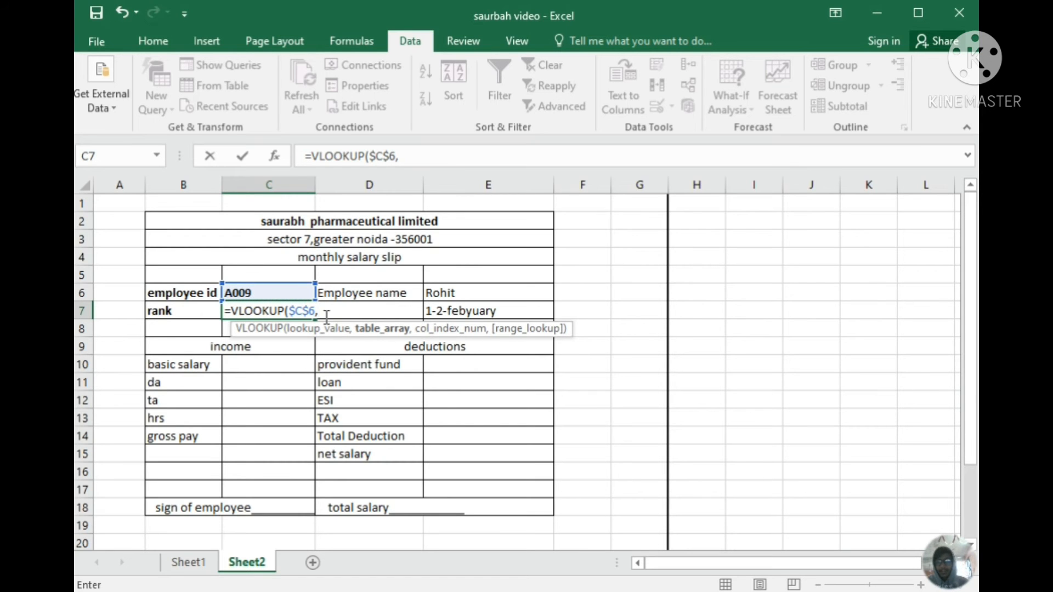
# Complete the rank VLOOKUP with absolute table array Sheet1!$A$3:$I$22, column index 8 and range lookup 0
pyautogui.click(191, 572)
pyautogui.moveTo(108, 200); pyautogui.dragTo(904, 486)
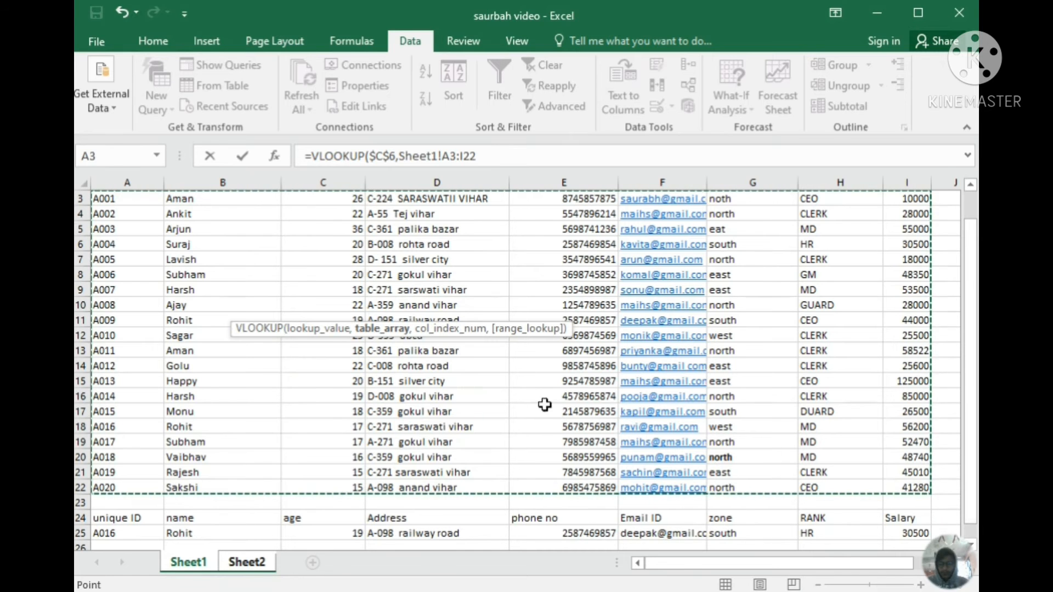
pyautogui.press('F4')
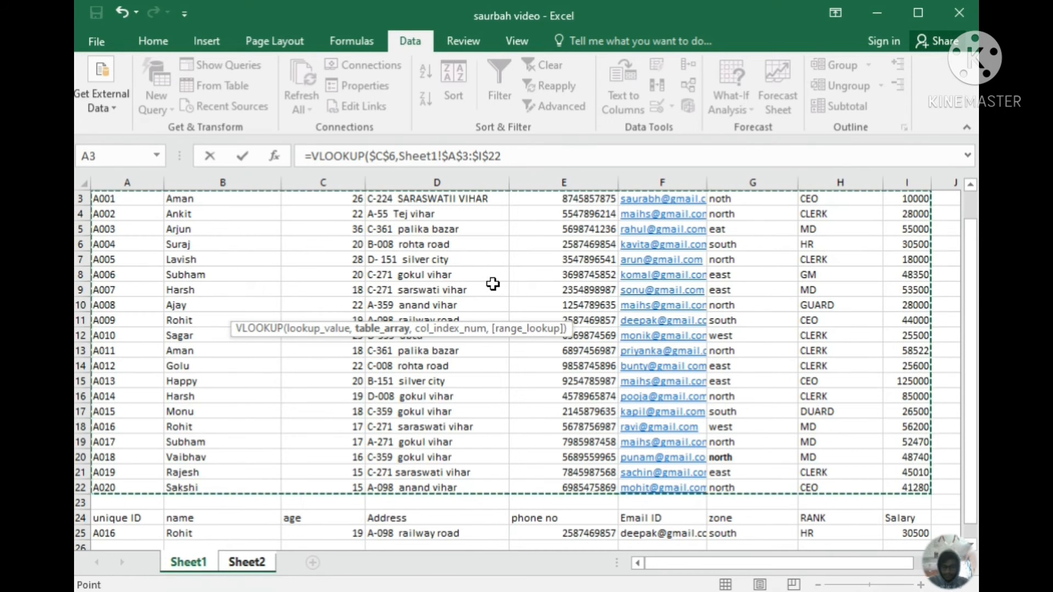
pyautogui.write(',')
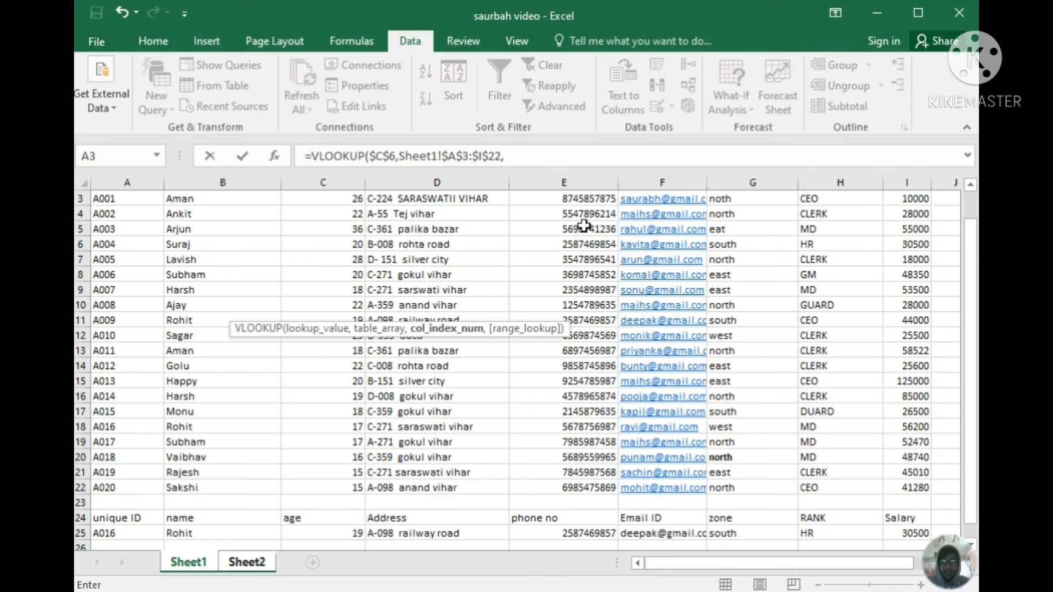
pyautogui.scroll(1, 559, 235)
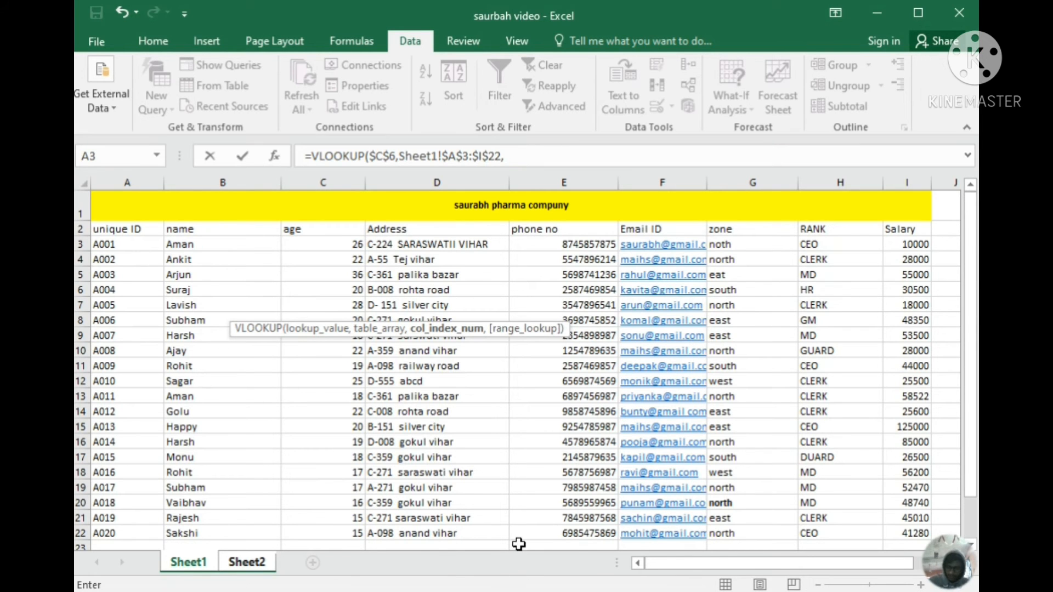
pyautogui.write(',')
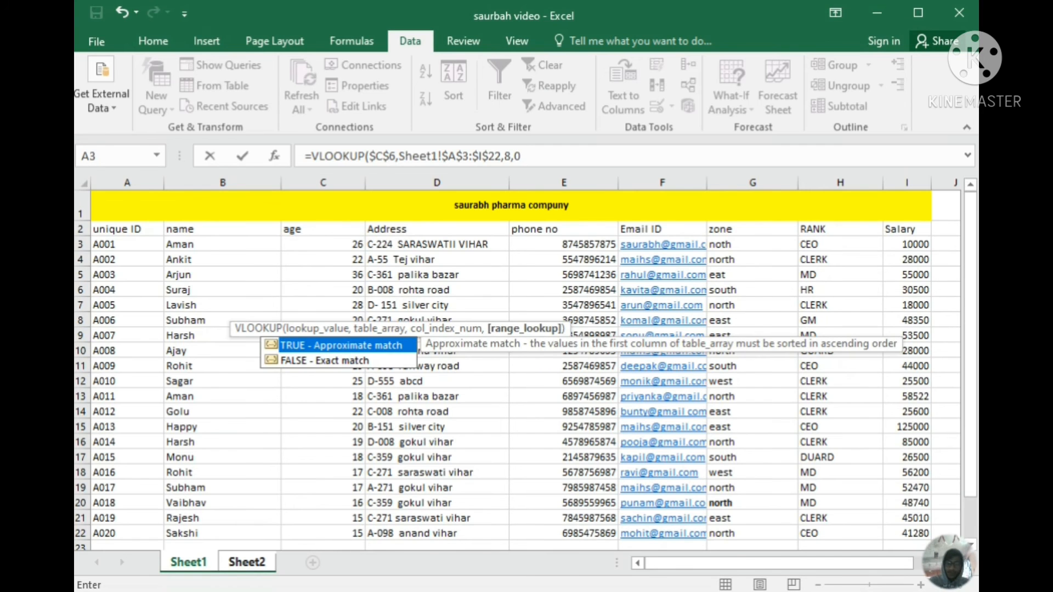
pyautogui.write('0')
pyautogui.press('Return')
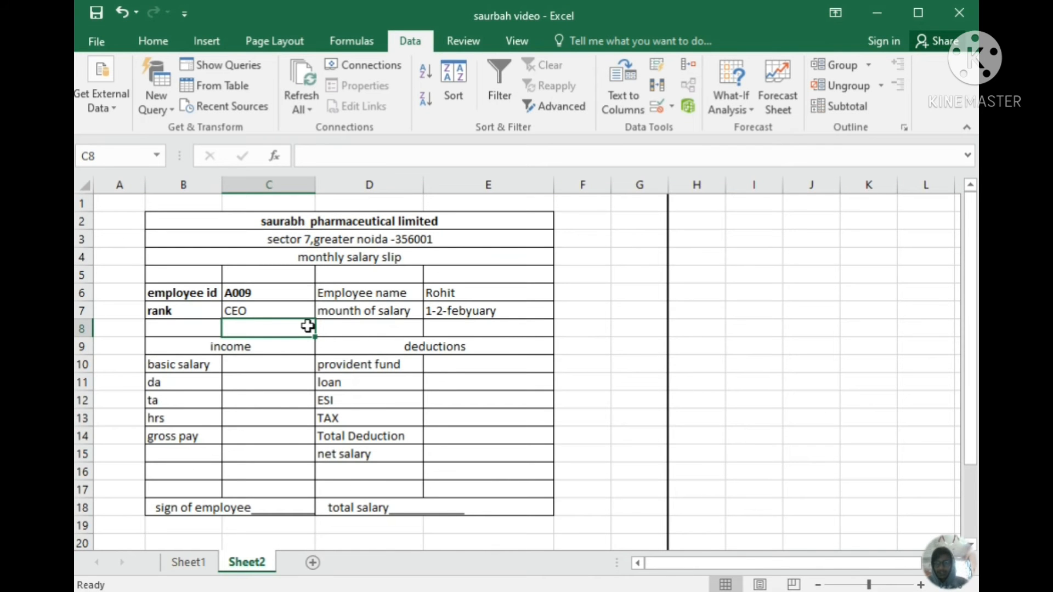
# Test the name and rank lookups by switching the employee id in C6 to A017 and finally A001
pyautogui.click(289, 311)
pyautogui.click(310, 291)
pyautogui.click(324, 293)
pyautogui.click(295, 343)
pyautogui.click(324, 294)
pyautogui.click(282, 371)
pyautogui.click(323, 295)
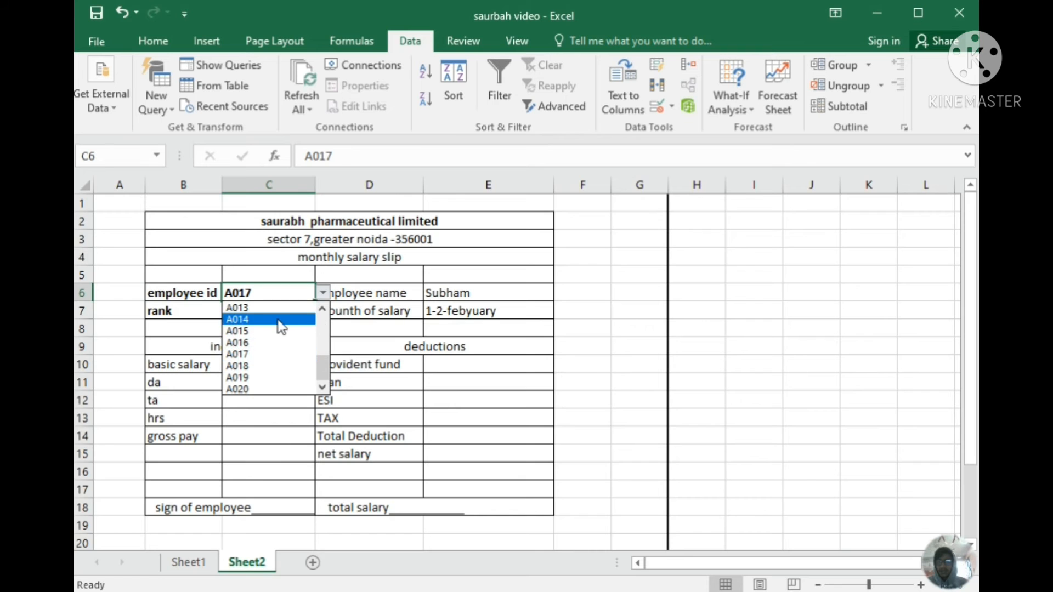
pyautogui.click(310, 354)
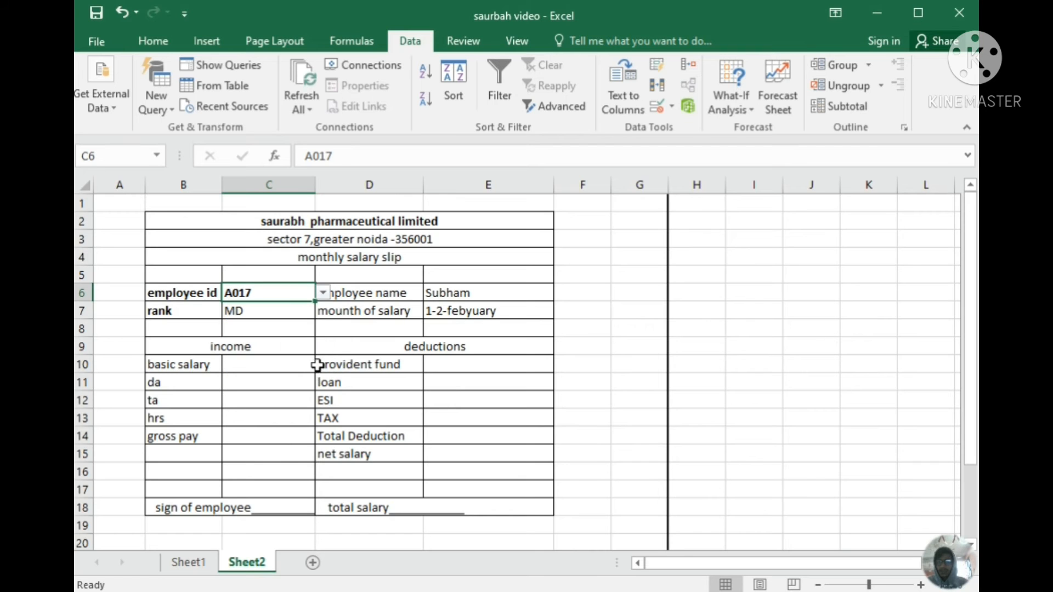
pyautogui.click(325, 294)
pyautogui.scroll(3, 320, 357)
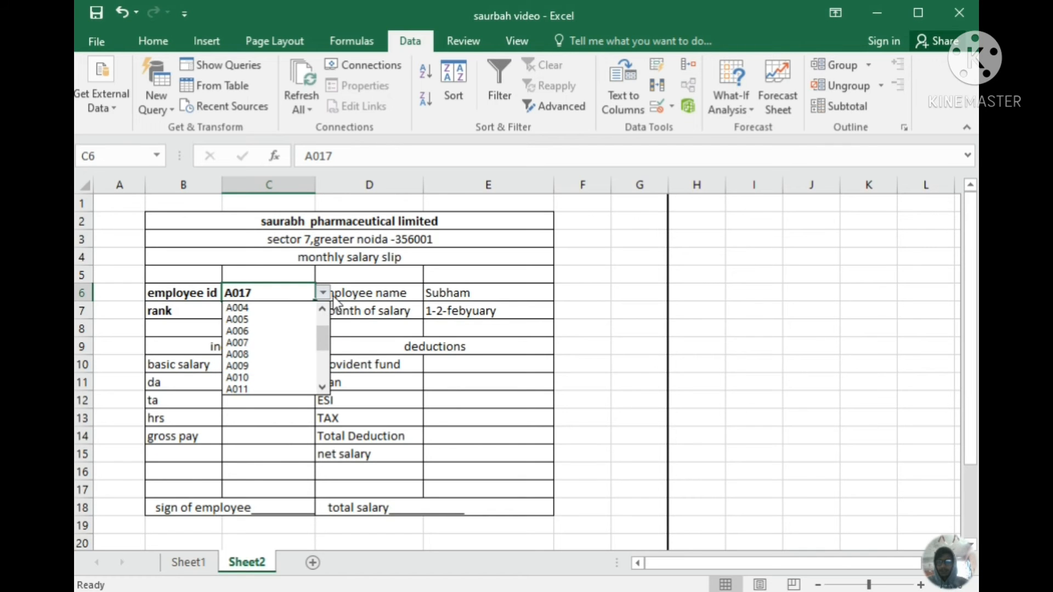
pyautogui.scroll(2, 307, 351)
pyautogui.click(282, 311)
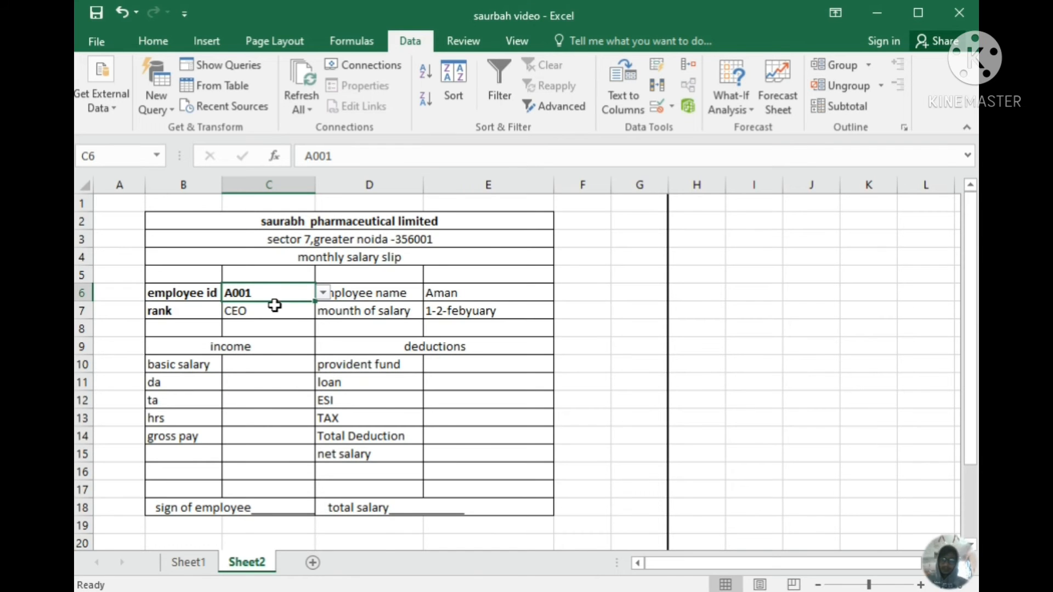
# Start a VLOOKUP formula in the basic salary cell C10 with the employee id as absolute lookup value $C$6
pyautogui.click(274, 362)
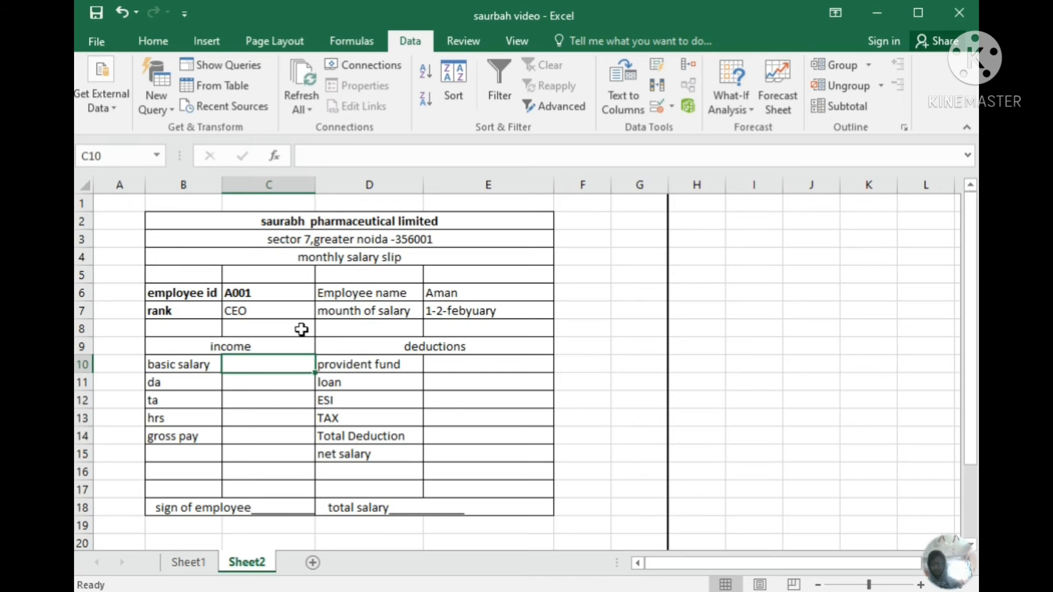
pyautogui.write('=VLO')
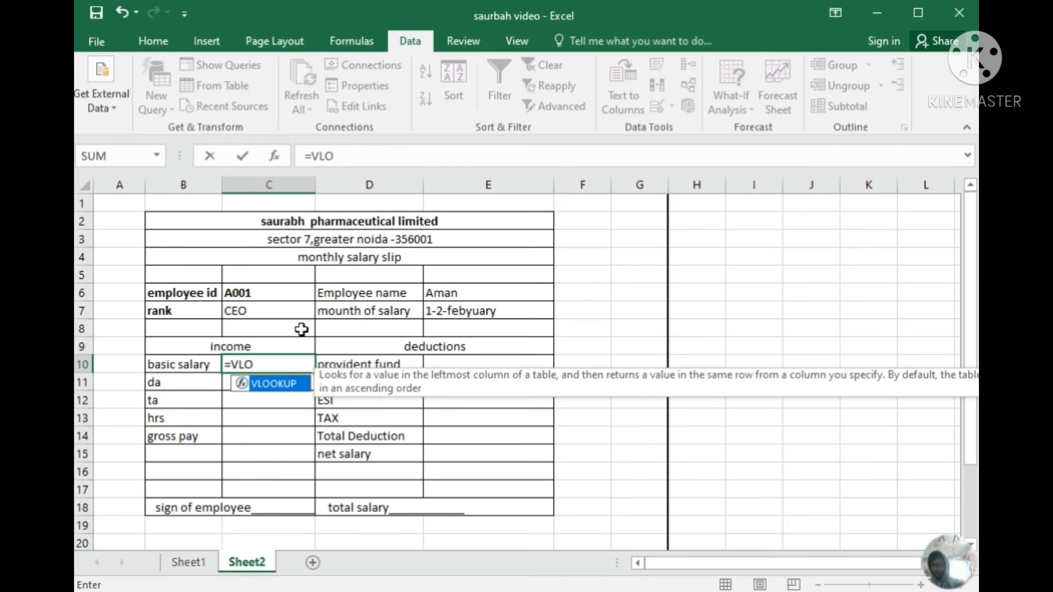
pyautogui.press('Tab')
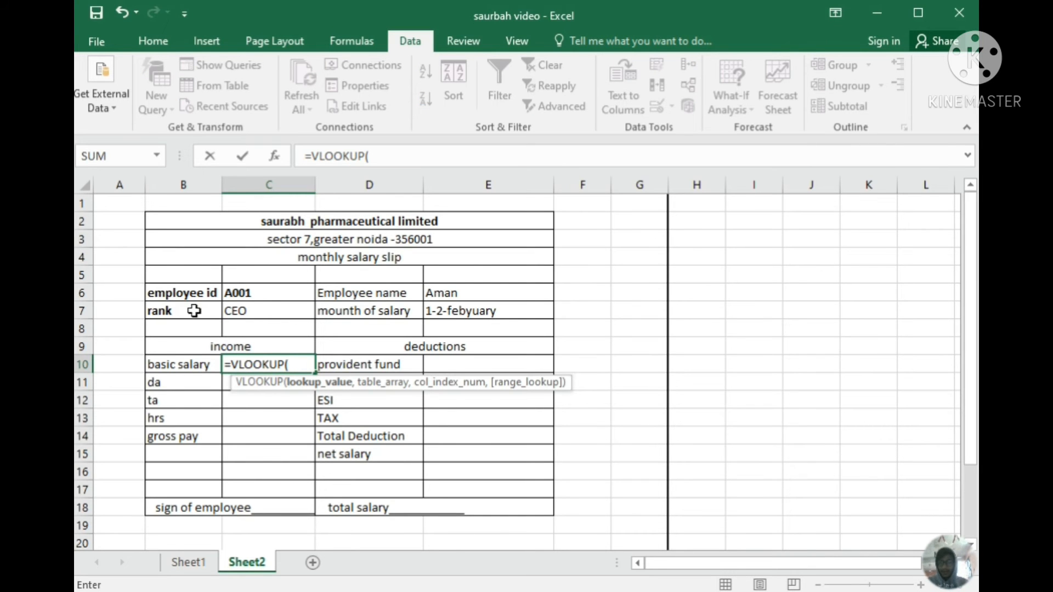
pyautogui.click(262, 295)
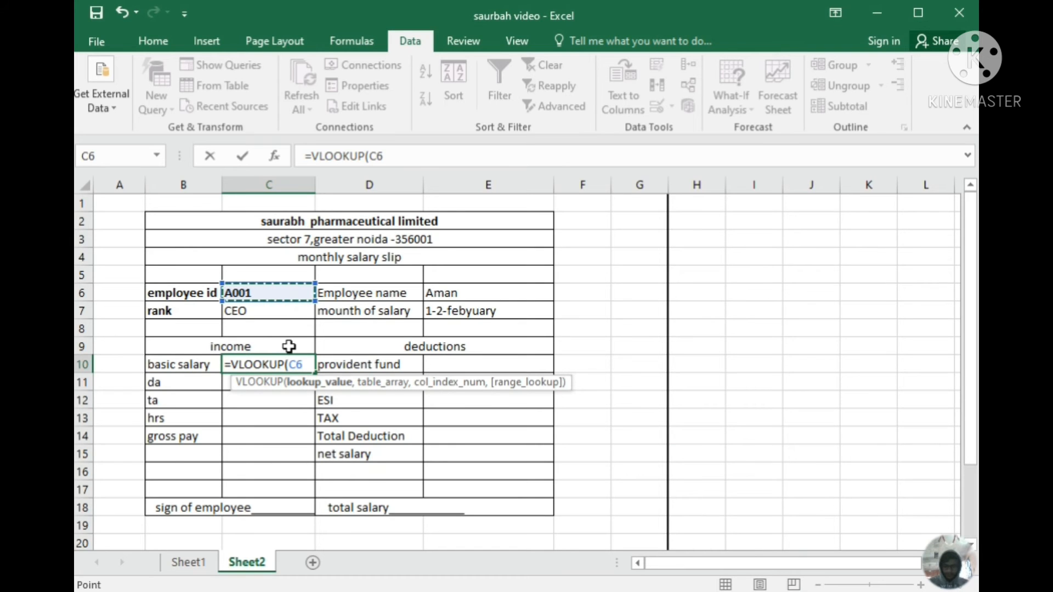
pyautogui.press('F4')
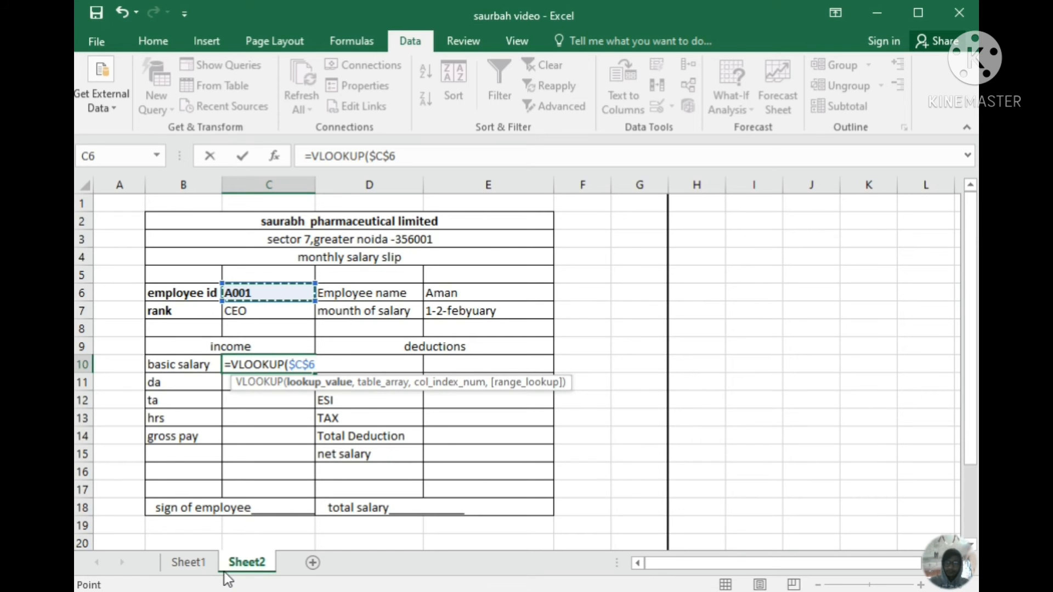
pyautogui.write(',')
# Complete the basic salary VLOOKUP with absolute table array Sheet1!$A$2:$I$22, column index 9 and range lookup 0
pyautogui.click(188, 562)
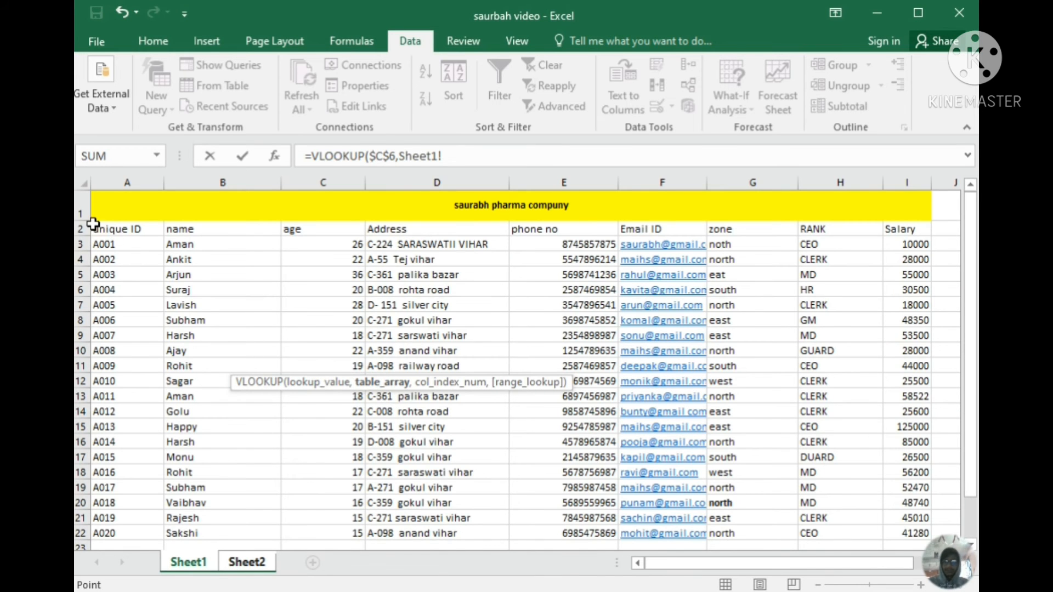
pyautogui.moveTo(96, 234); pyautogui.dragTo(917, 491)
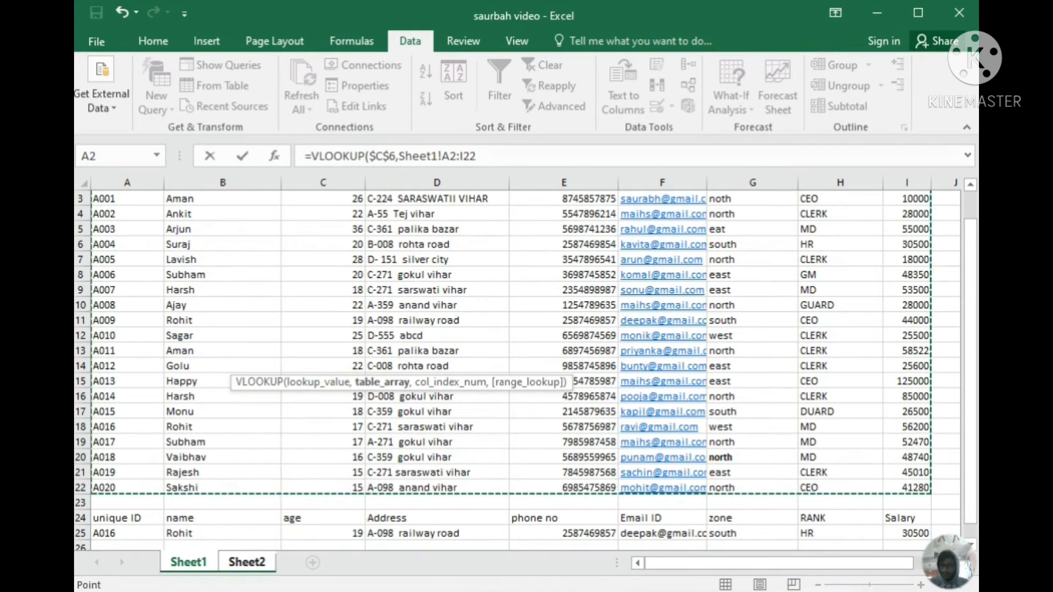
pyautogui.press('F4')
pyautogui.write(',')
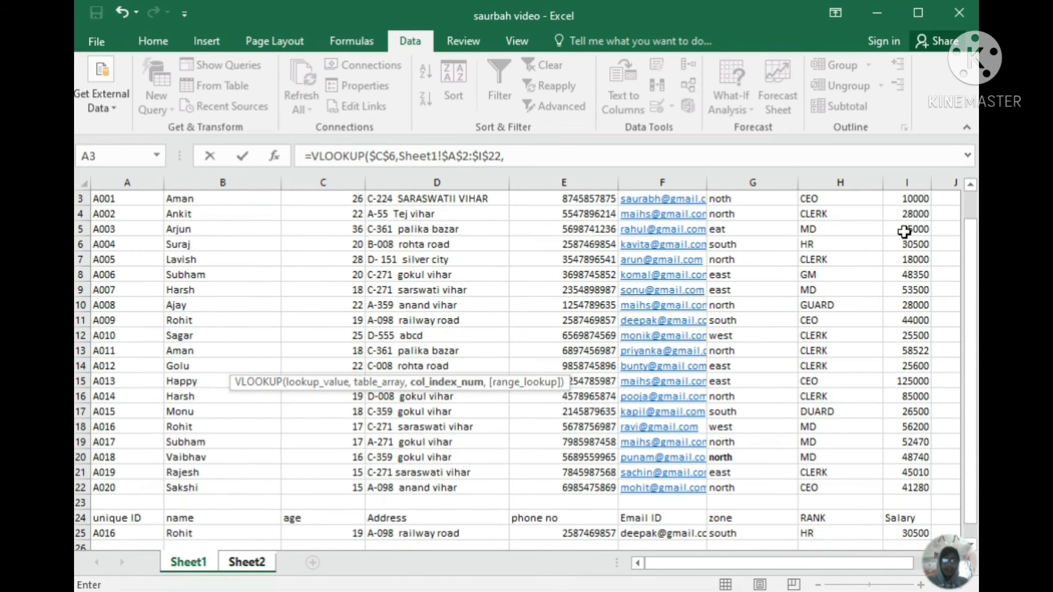
pyautogui.scroll(1, 912, 259)
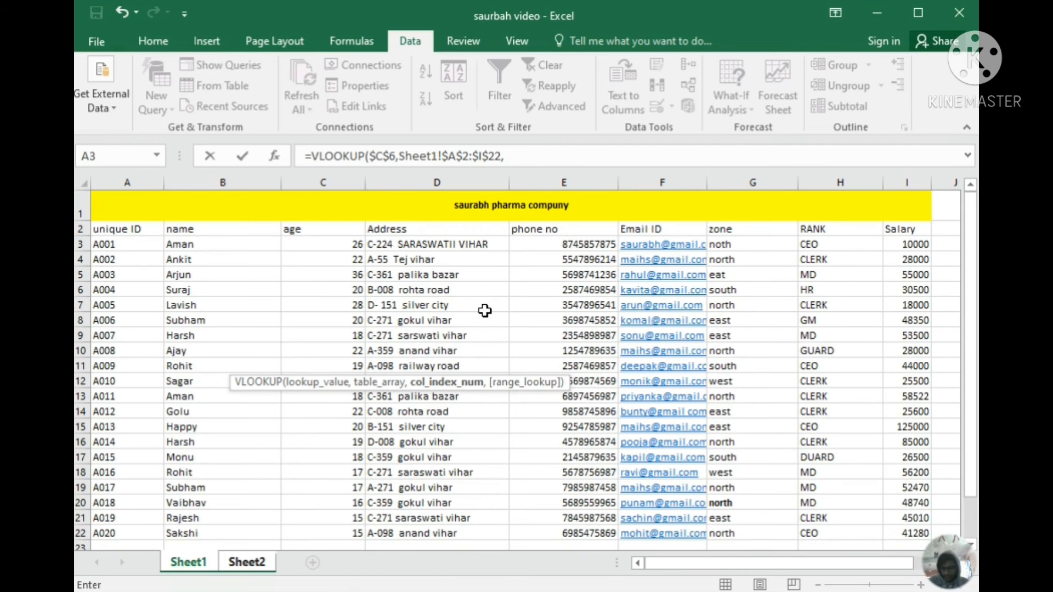
pyautogui.write(',')
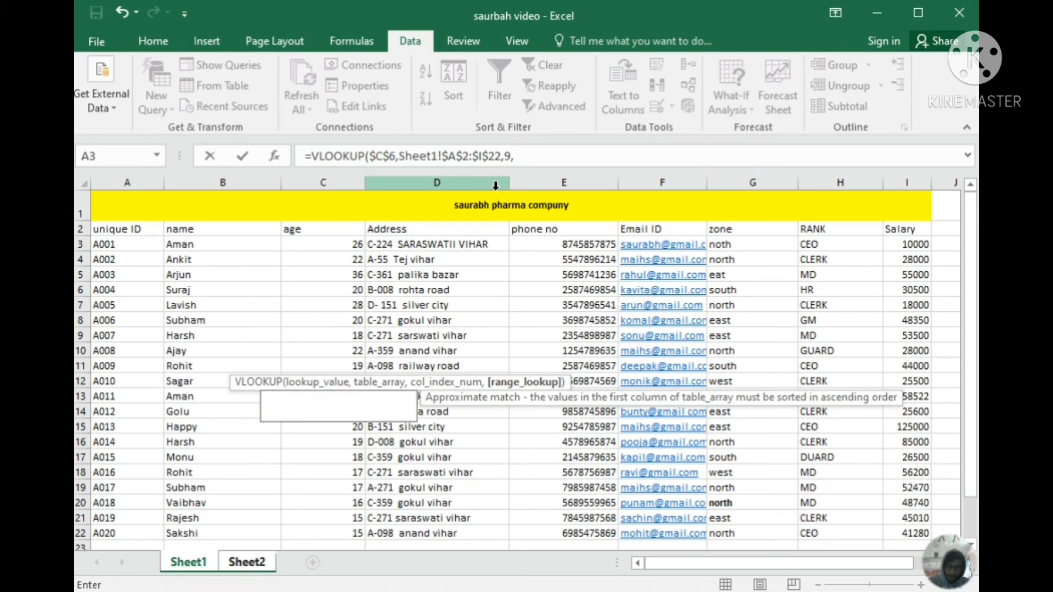
pyautogui.write('0')
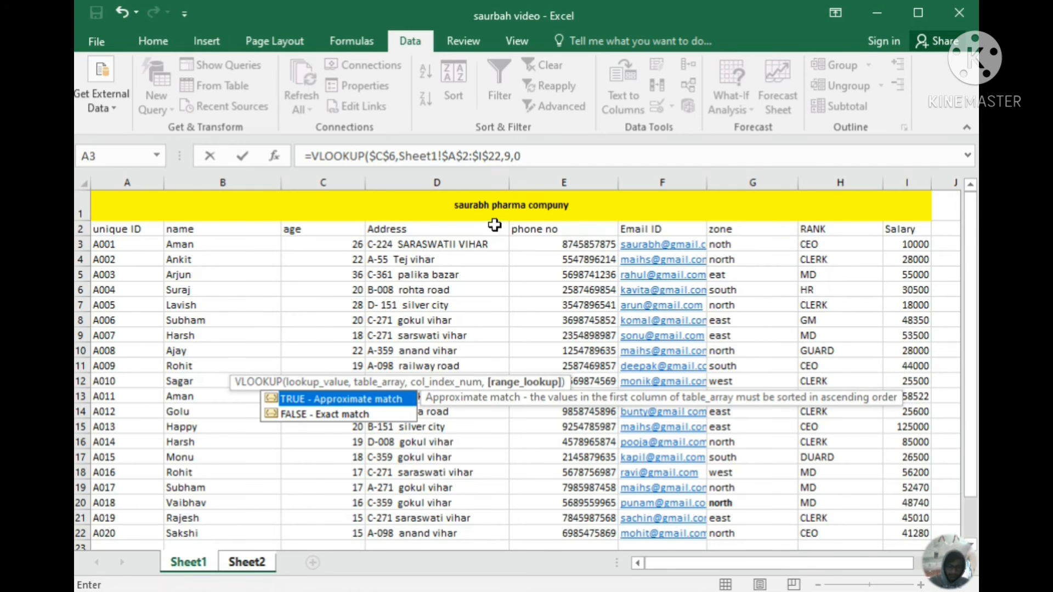
pyautogui.press('Return')
pyautogui.click(279, 368)
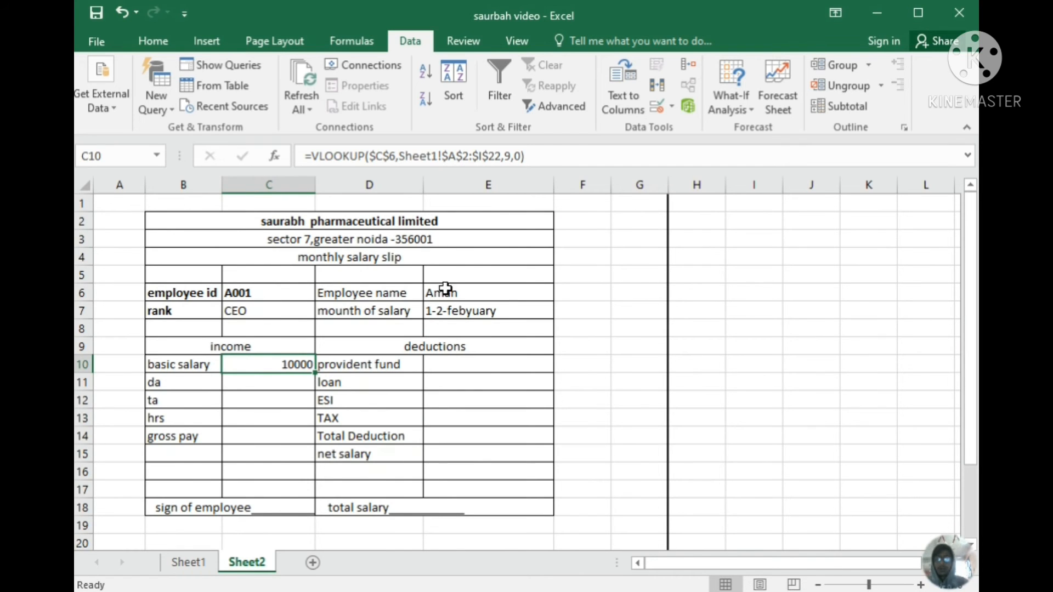
# Test the name, rank and basic salary lookups by switching the employee id in C6 to A002, A003, A006, A010 and A015
pyautogui.click(309, 293)
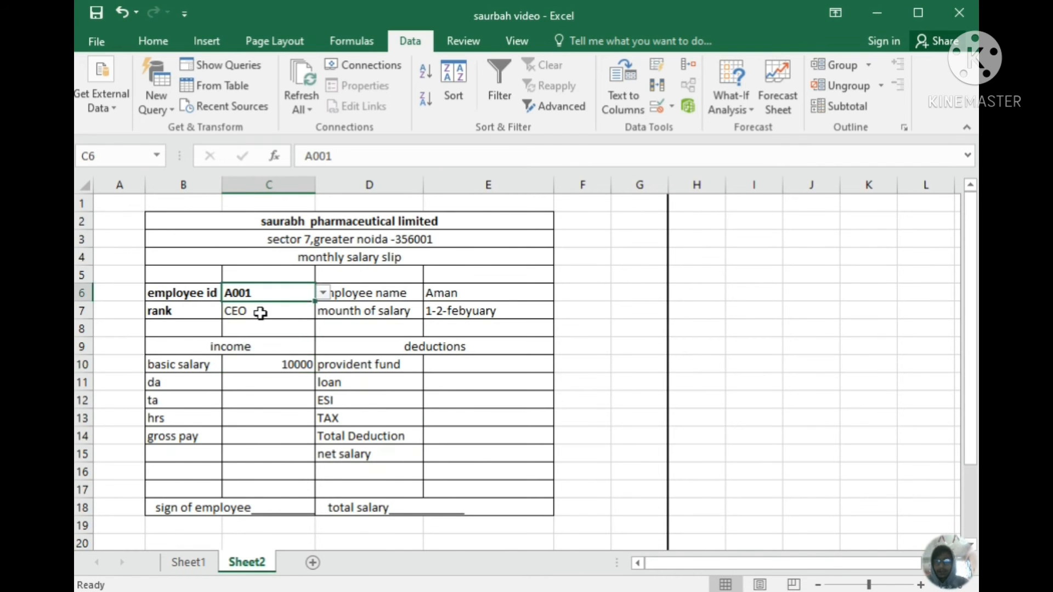
pyautogui.click(322, 294)
pyautogui.click(305, 319)
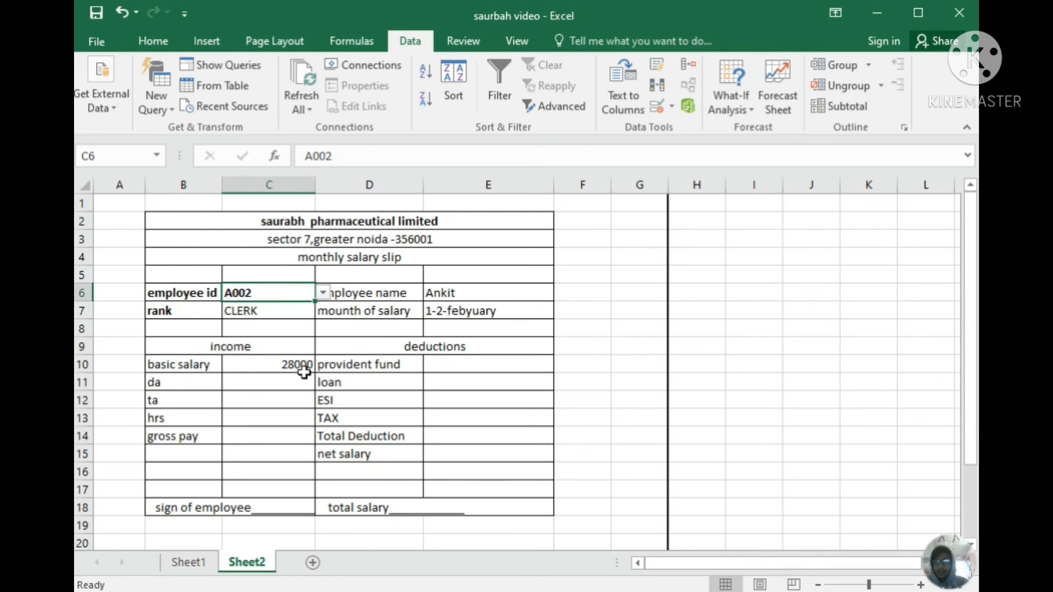
pyautogui.click(323, 294)
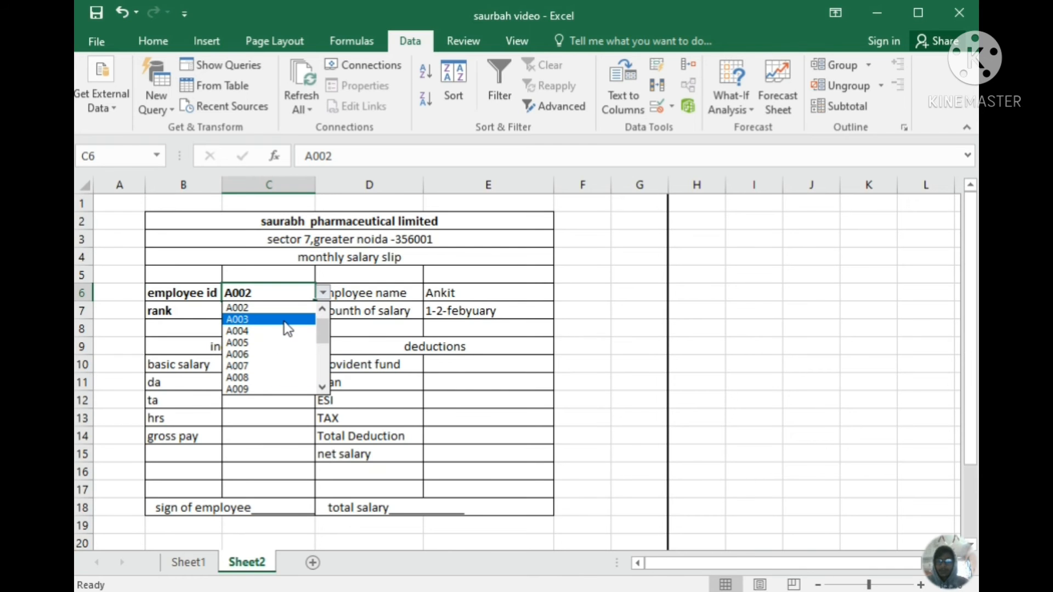
pyautogui.click(284, 321)
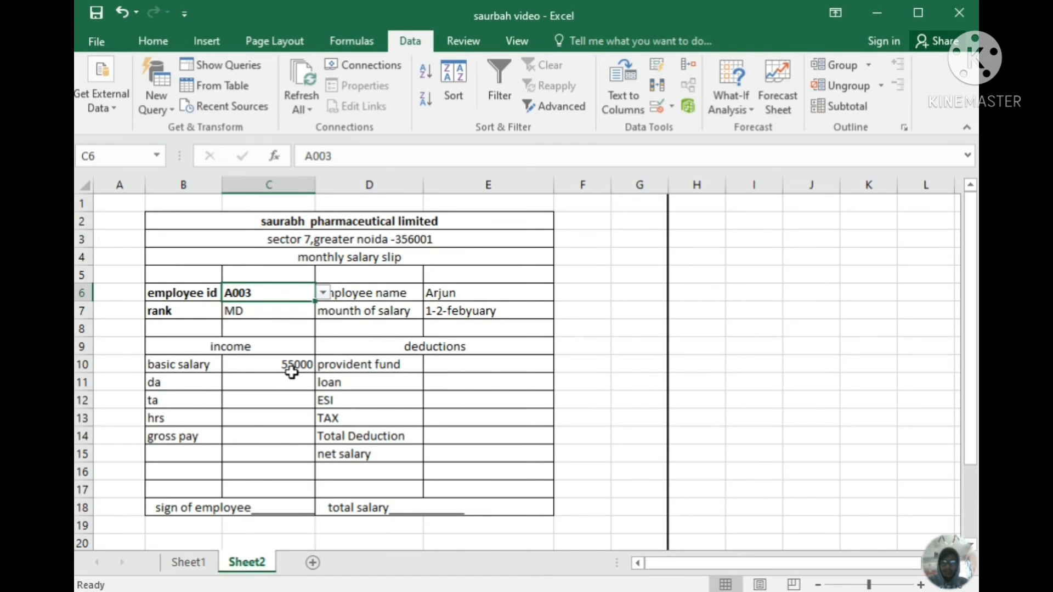
pyautogui.click(324, 301)
pyautogui.click(293, 345)
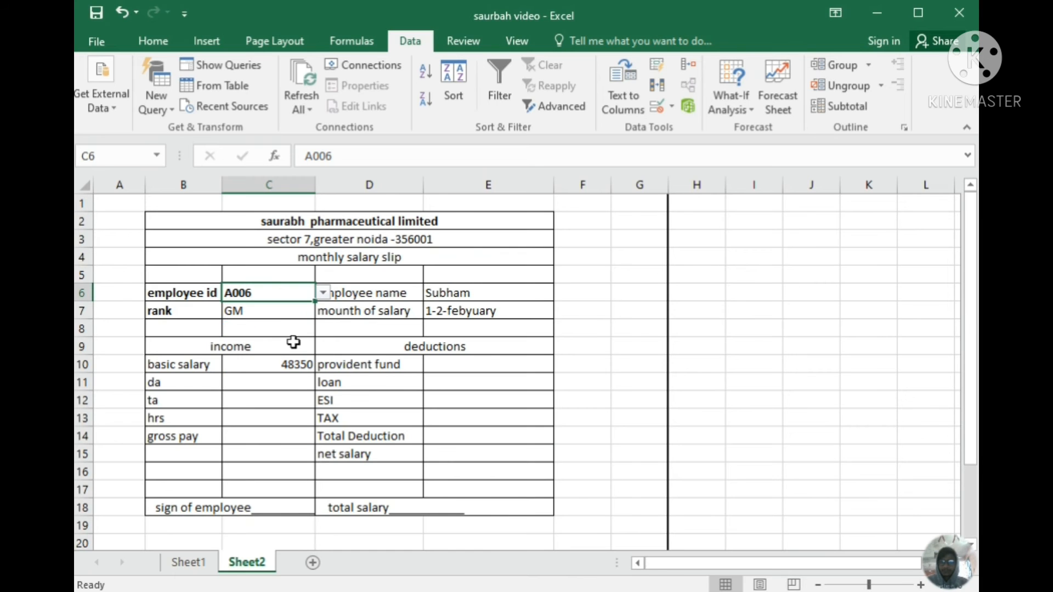
pyautogui.click(324, 295)
pyautogui.click(300, 356)
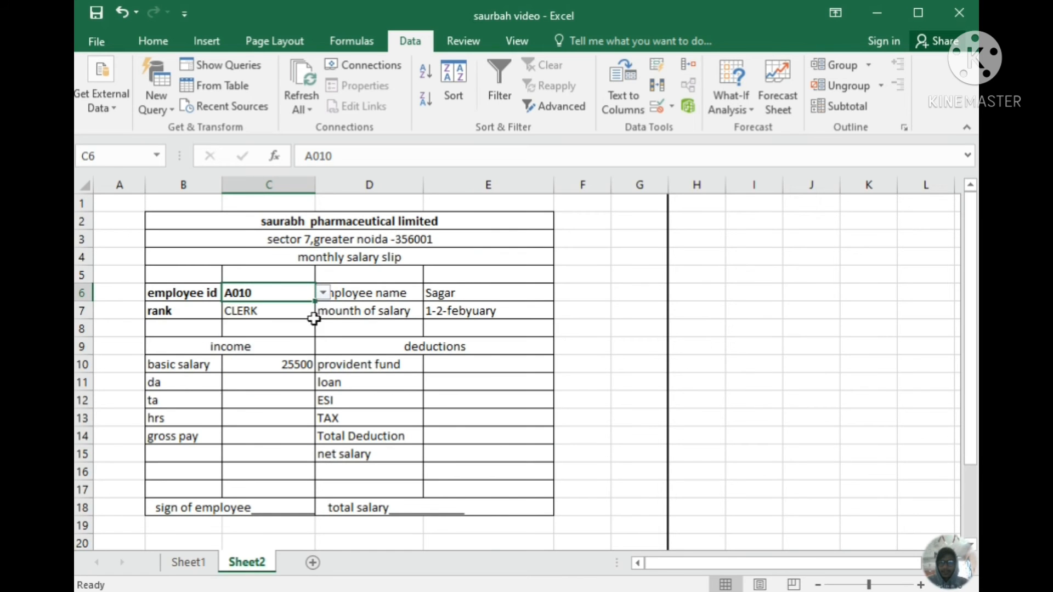
pyautogui.click(325, 297)
pyautogui.click(293, 368)
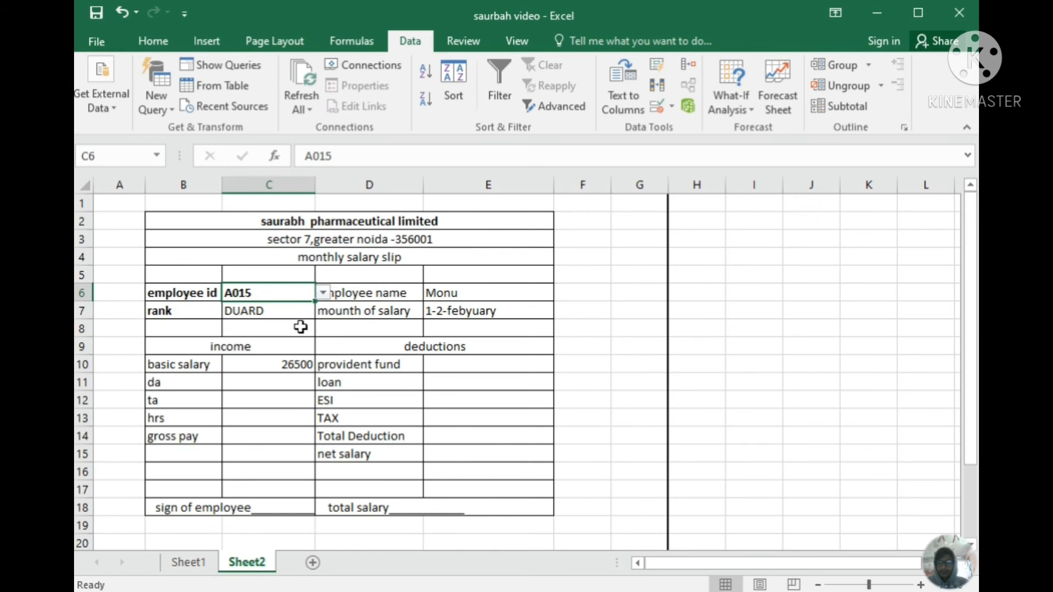
# Try picking ranks directly from the list in rank cell C7, including MD and HR
pyautogui.click(312, 312)
pyautogui.click(323, 311)
pyautogui.click(299, 386)
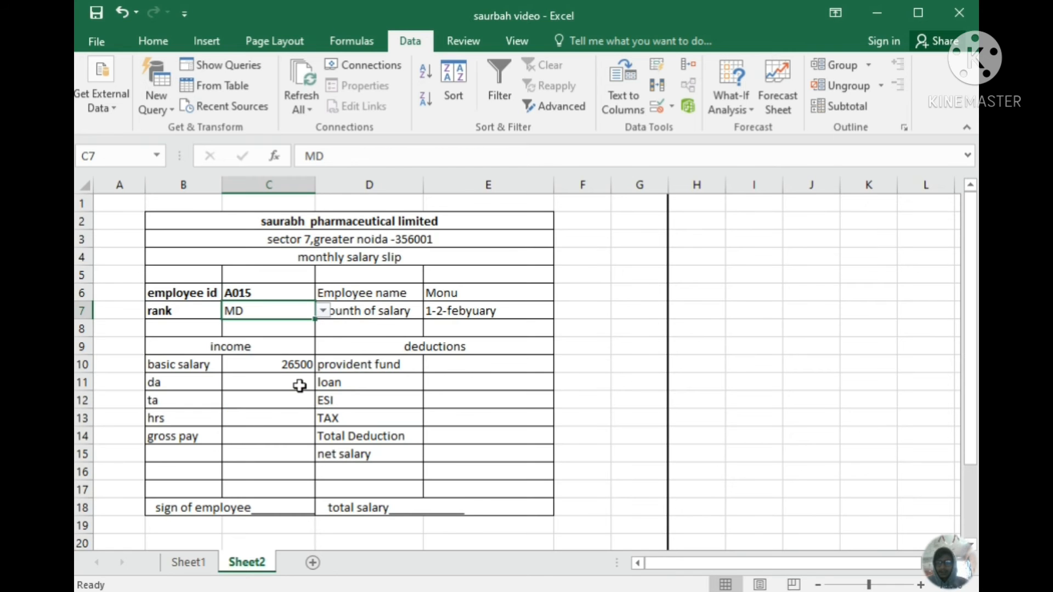
pyautogui.click(323, 311)
pyautogui.click(286, 396)
pyautogui.click(323, 311)
pyautogui.click(298, 364)
# Switch the employee id in C6 to A014 and two further ids to check the rank against the other lookups
pyautogui.click(314, 297)
pyautogui.click(323, 294)
pyautogui.click(308, 318)
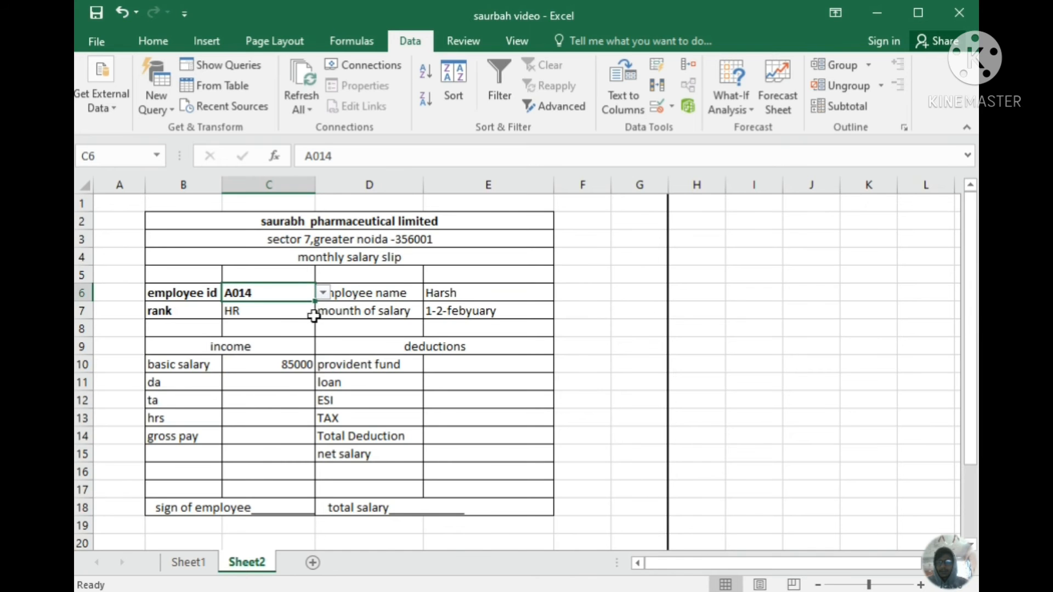
pyautogui.click(323, 294)
pyautogui.click(302, 329)
pyautogui.click(324, 295)
pyautogui.click(294, 360)
# Undo the latest employee id and rank selections, restoring employee id A015, and select the rank cell
pyautogui.hotkey('ctrl', 'z')
pyautogui.hotkey('ctrl', 'z')
pyautogui.hotkey('ctrl', 'z')
pyautogui.hotkey('ctrl', 'z')
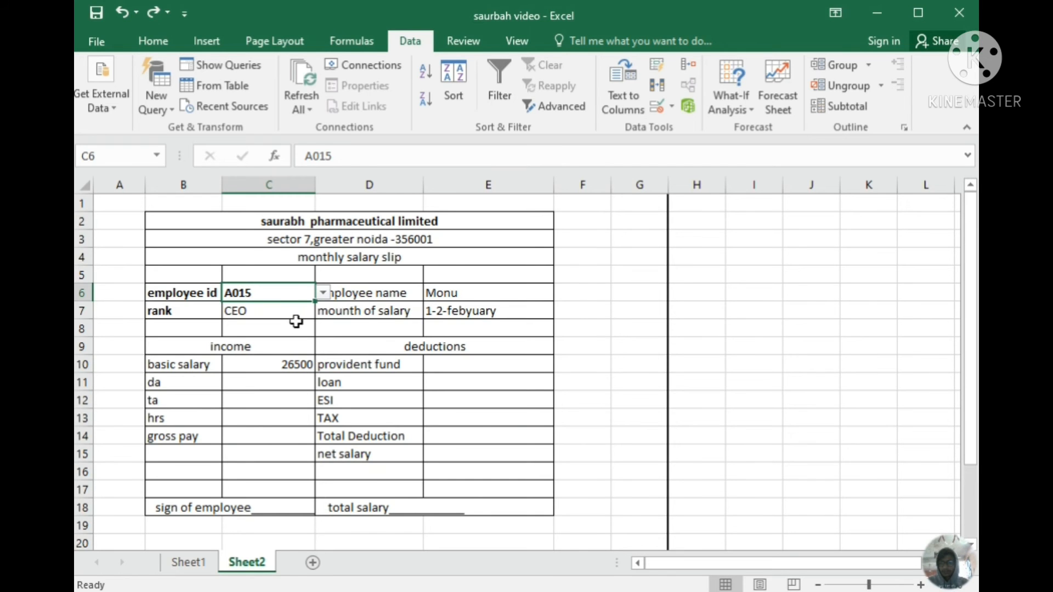
pyautogui.click(297, 315)
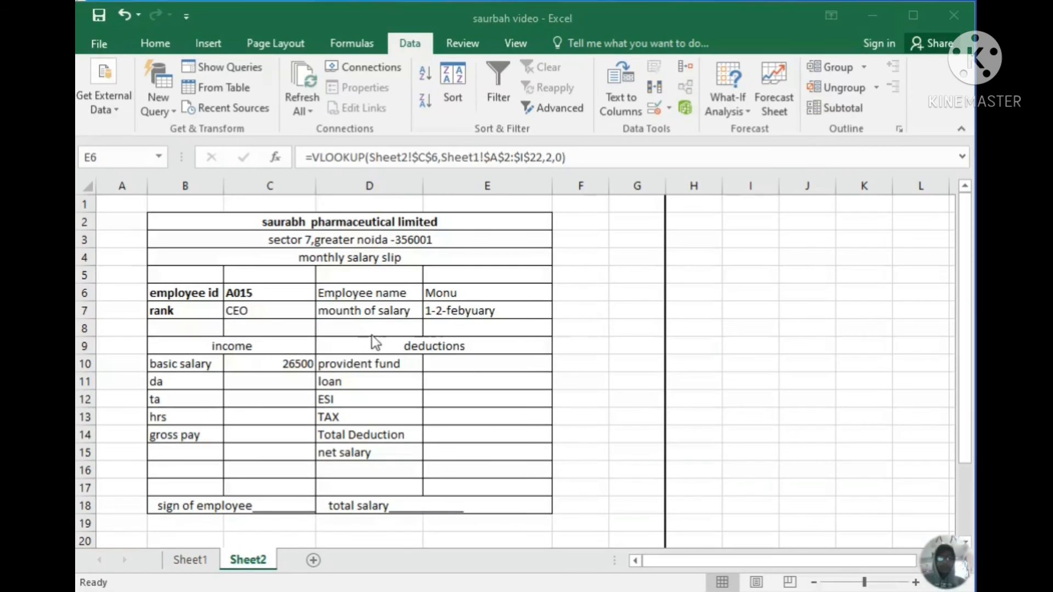
# Set the employee id in C6 to A001 from its dropdown list
pyautogui.click(305, 294)
pyautogui.click(323, 293)
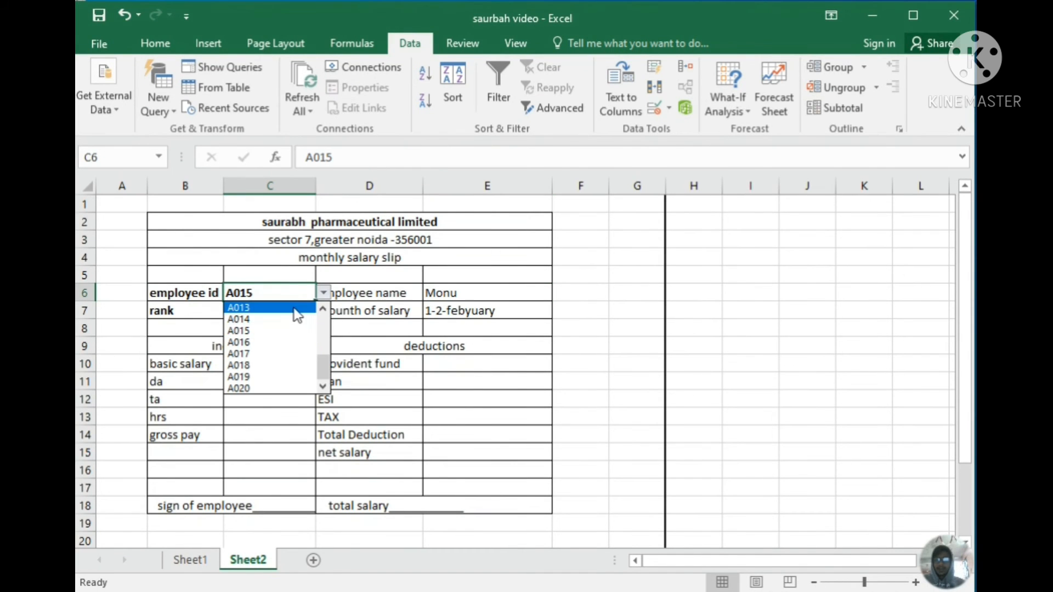
pyautogui.moveTo(320, 353); pyautogui.dragTo(324, 301)
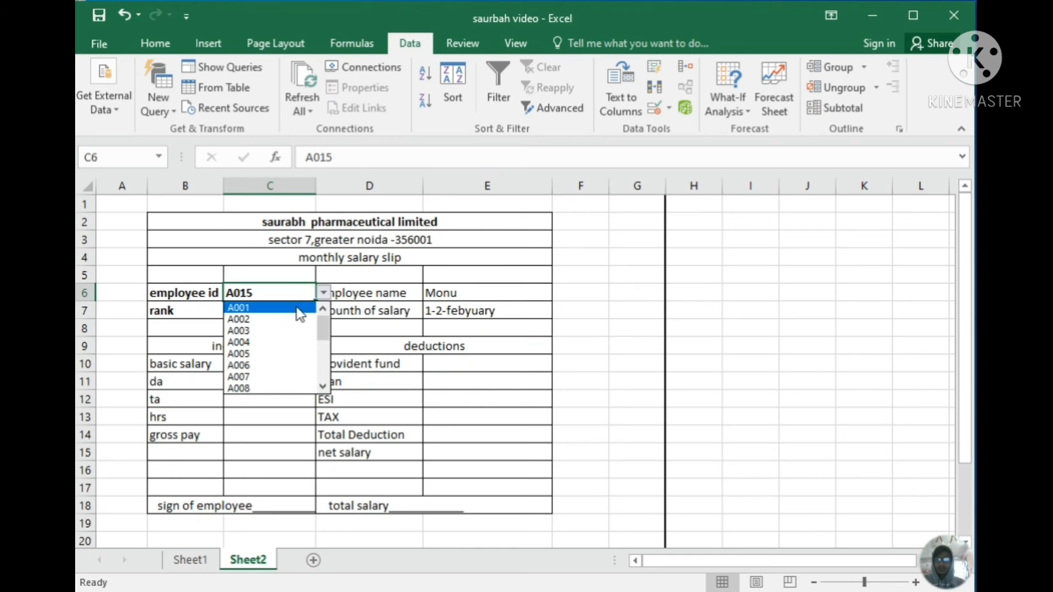
pyautogui.click(297, 308)
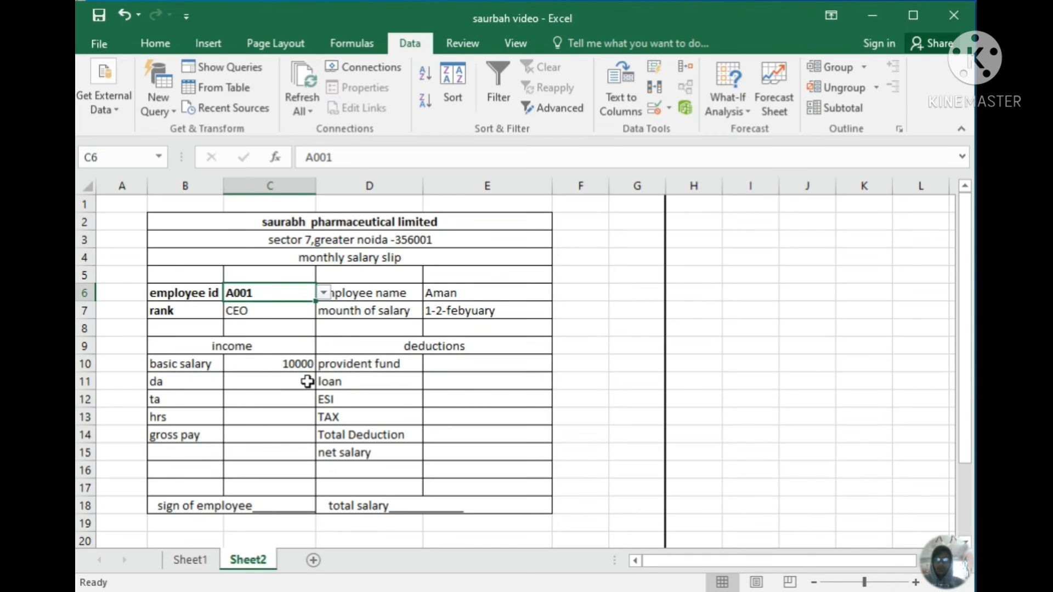
# Calculate da in C11 as 10% of the basic salary with the formula =C10*10%
pyautogui.click(281, 383)
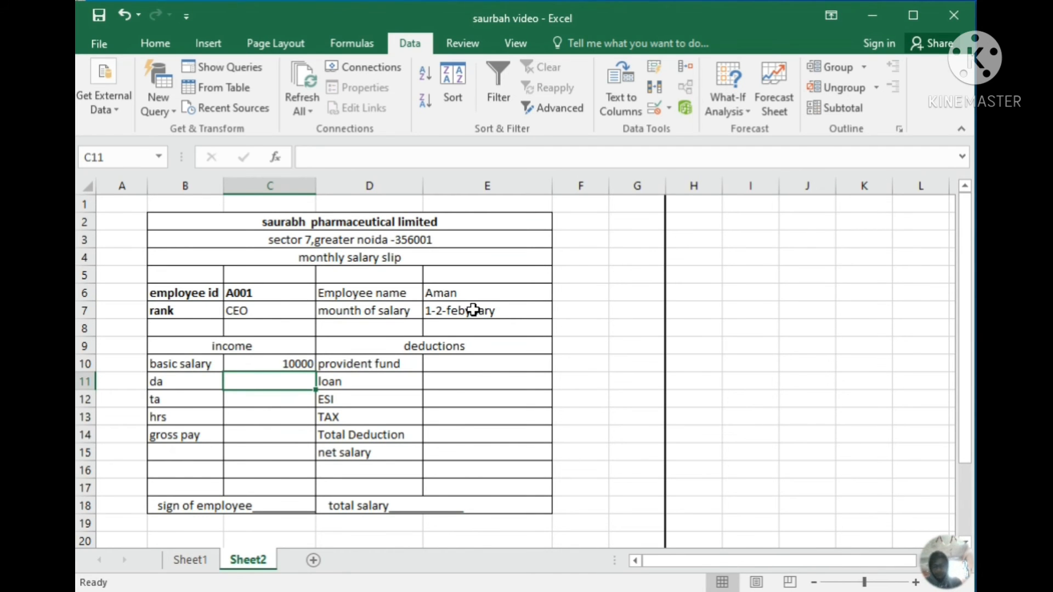
pyautogui.write('=')
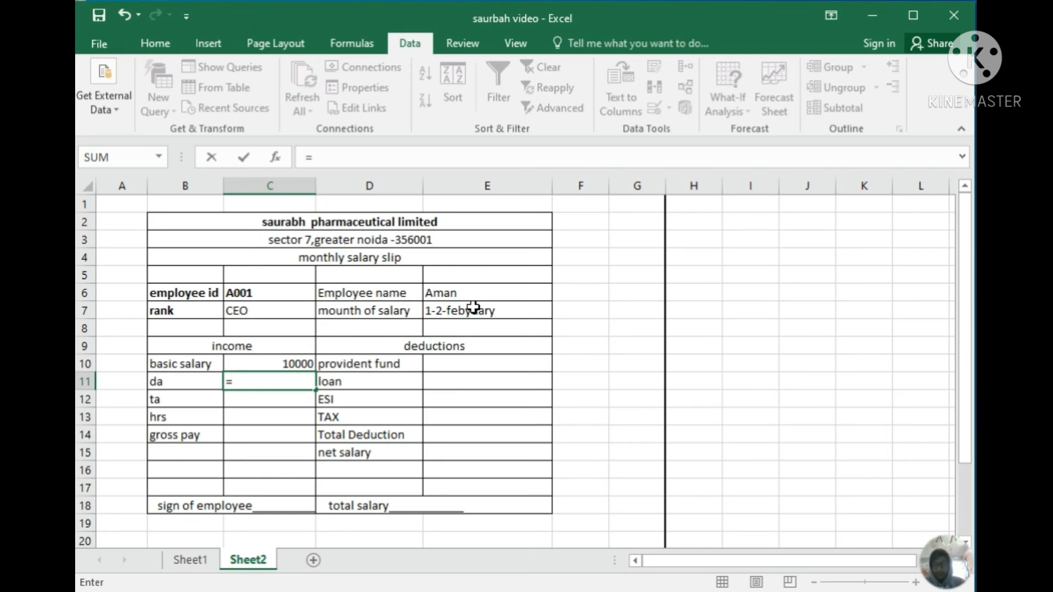
pyautogui.click(278, 364)
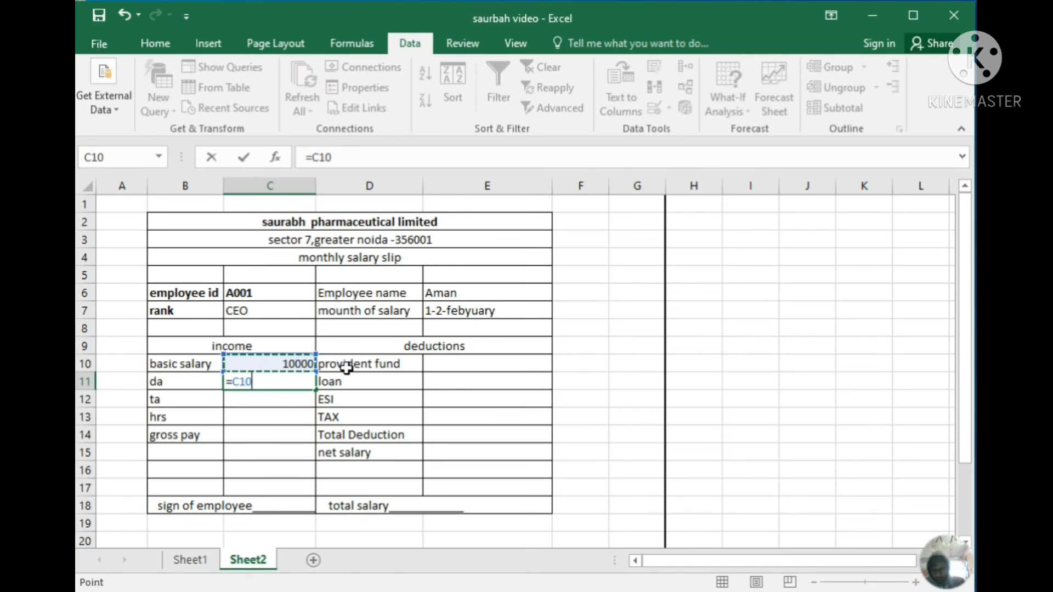
pyautogui.write('*')
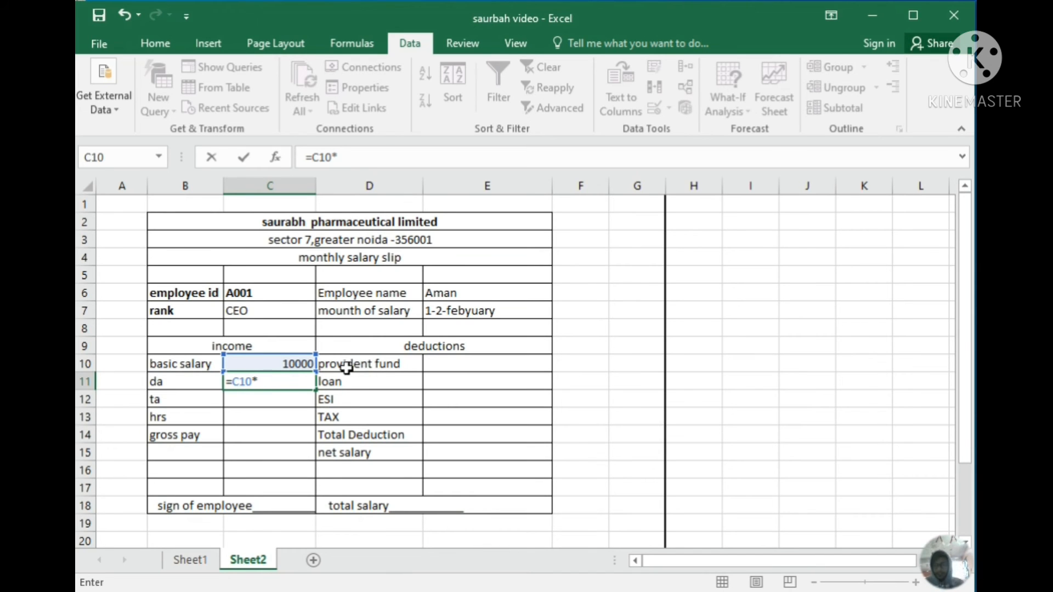
pyautogui.write('10')
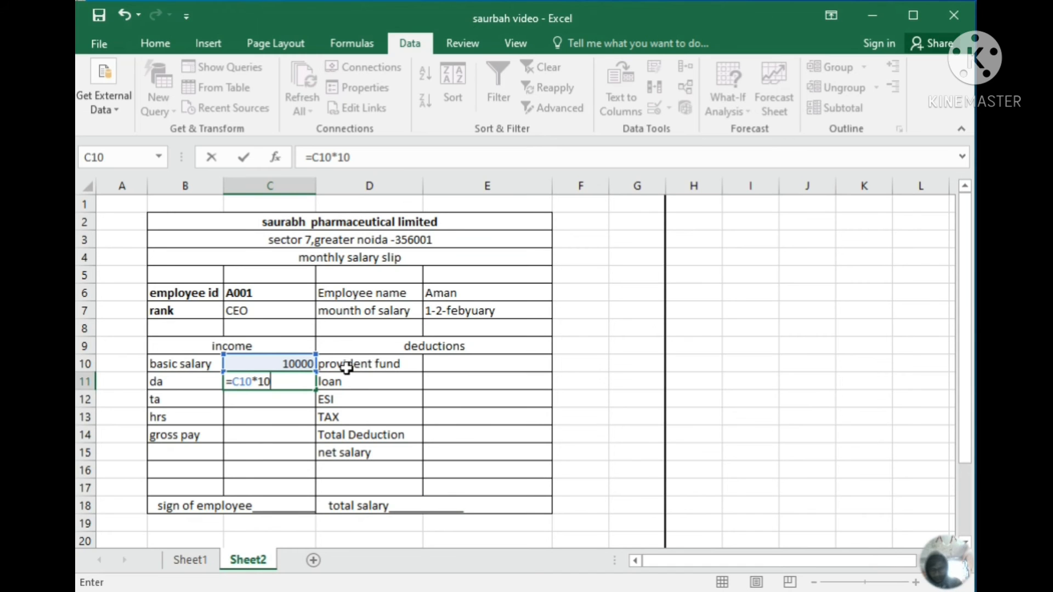
pyautogui.write('%')
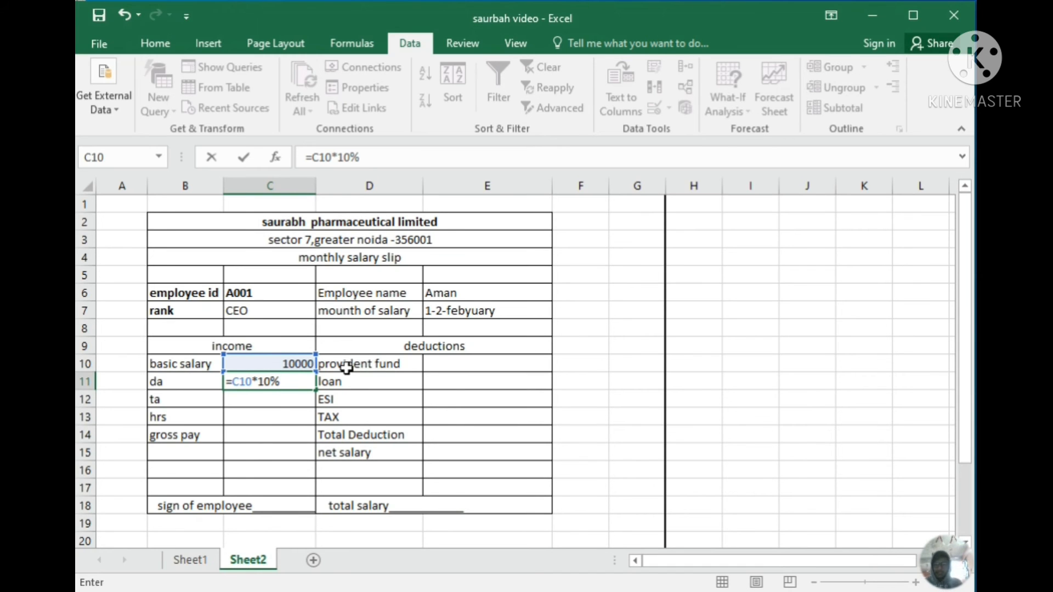
pyautogui.press('Return')
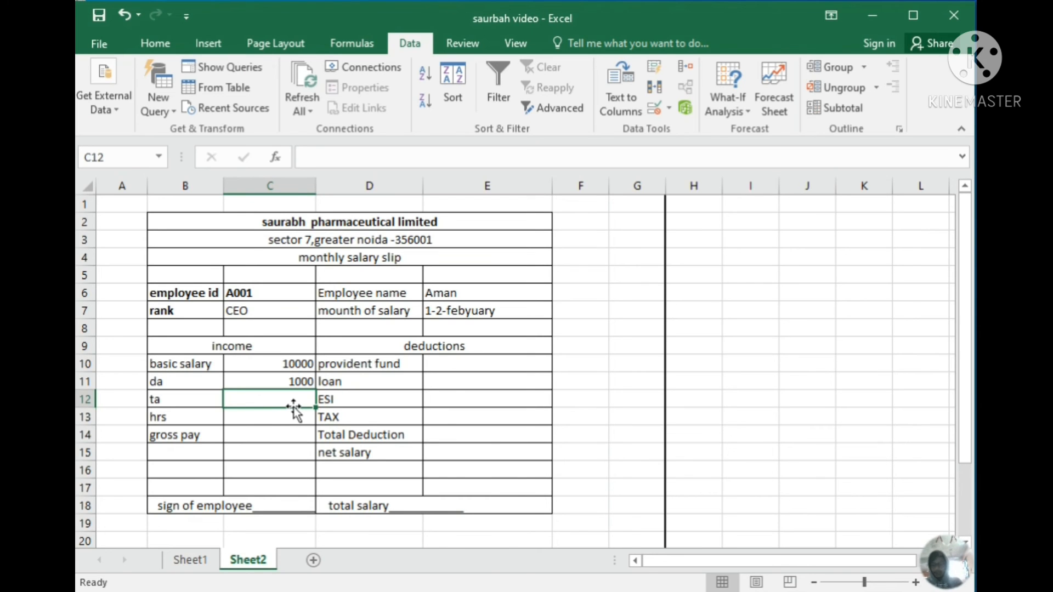
# Calculate ta in C12 as 15% of the basic salary with the formula =C10*15%
pyautogui.write('=')
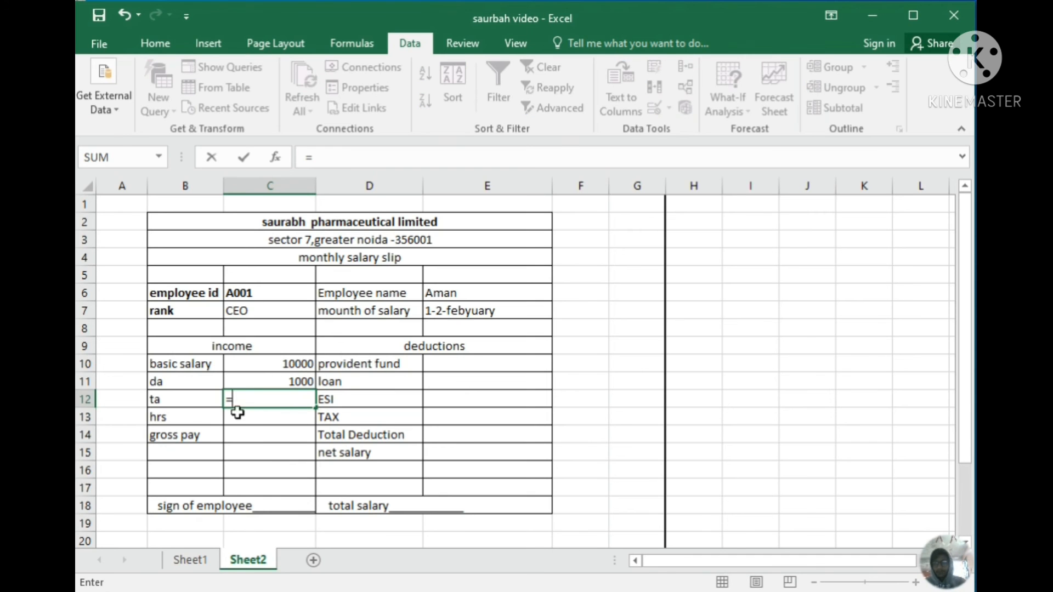
pyautogui.click(267, 367)
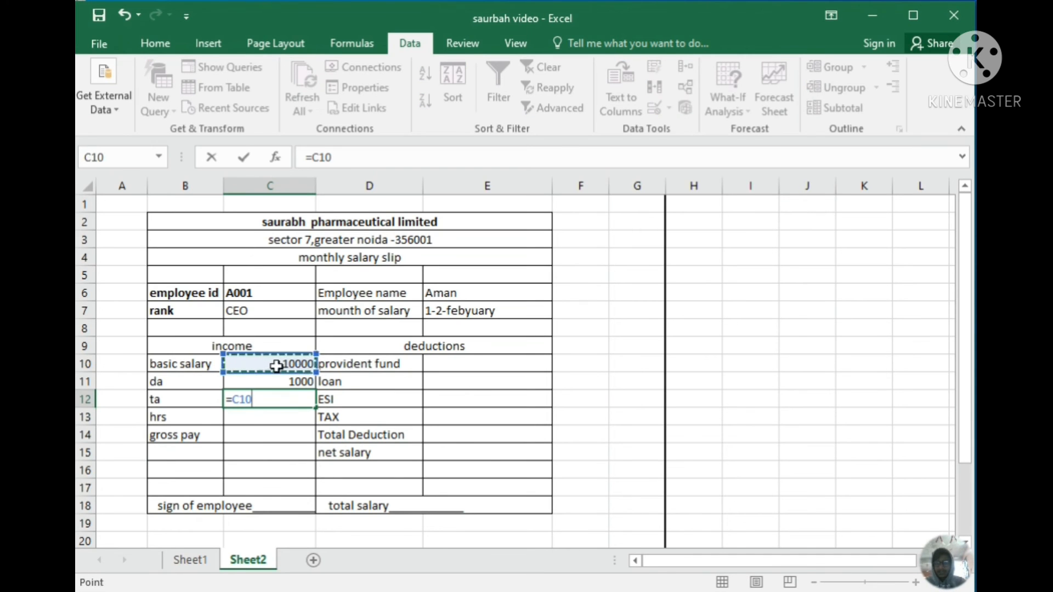
pyautogui.write('*')
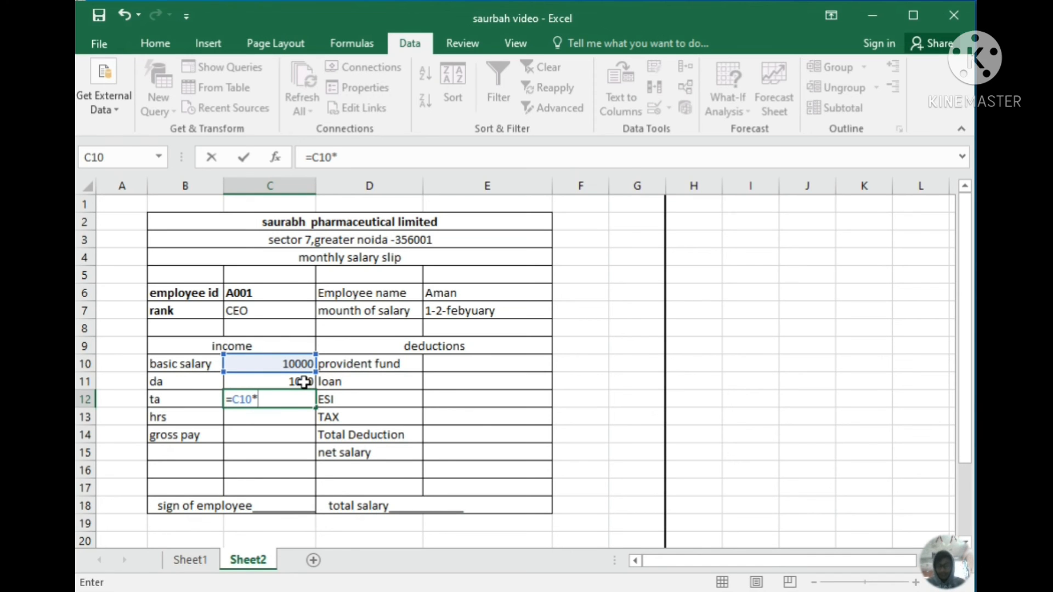
pyautogui.write('15&')
pyautogui.press('BackSpace')
pyautogui.write('%')
pyautogui.press('Return')
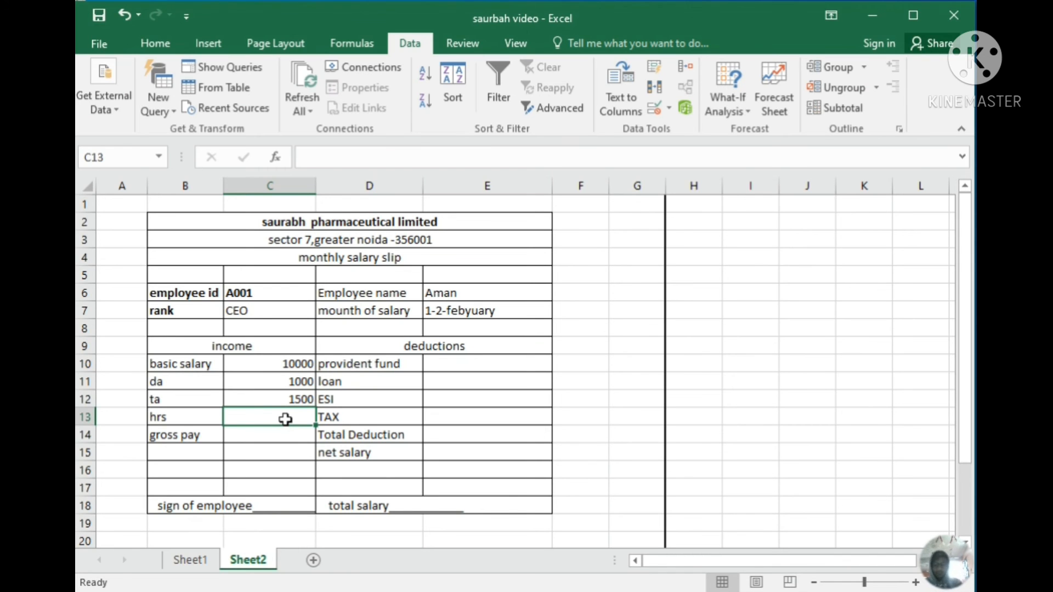
# Calculate hrs in C13 as 20% of the basic salary with the formula =C10*20%
pyautogui.write('=')
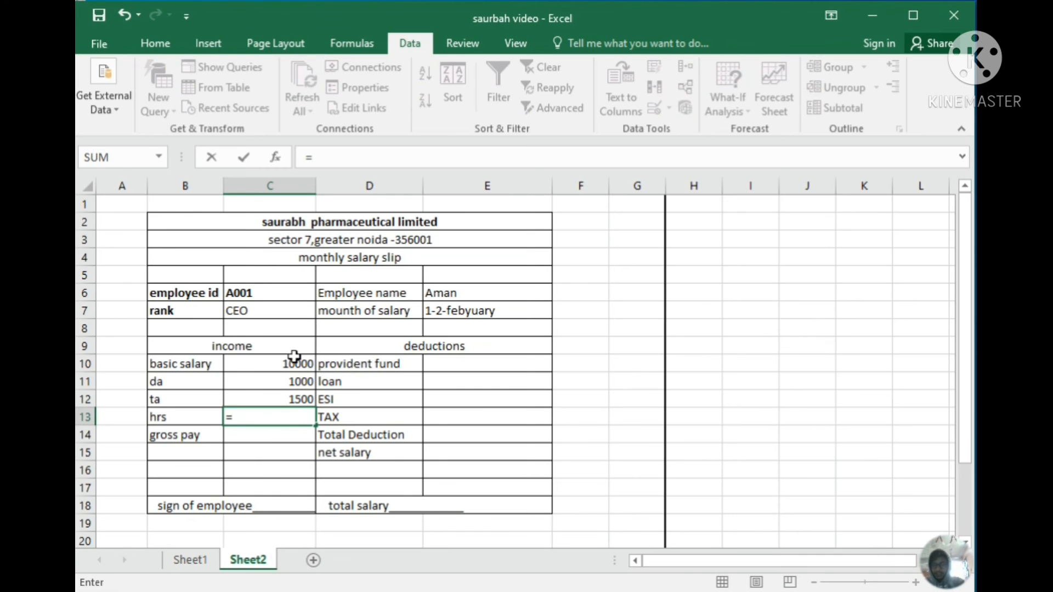
pyautogui.click(291, 363)
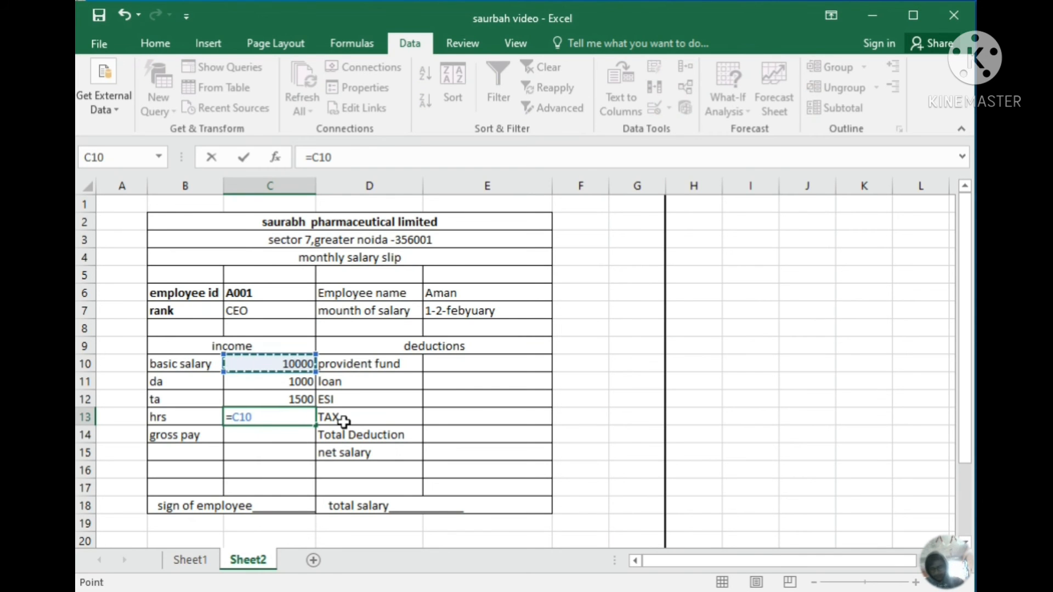
pyautogui.write('*')
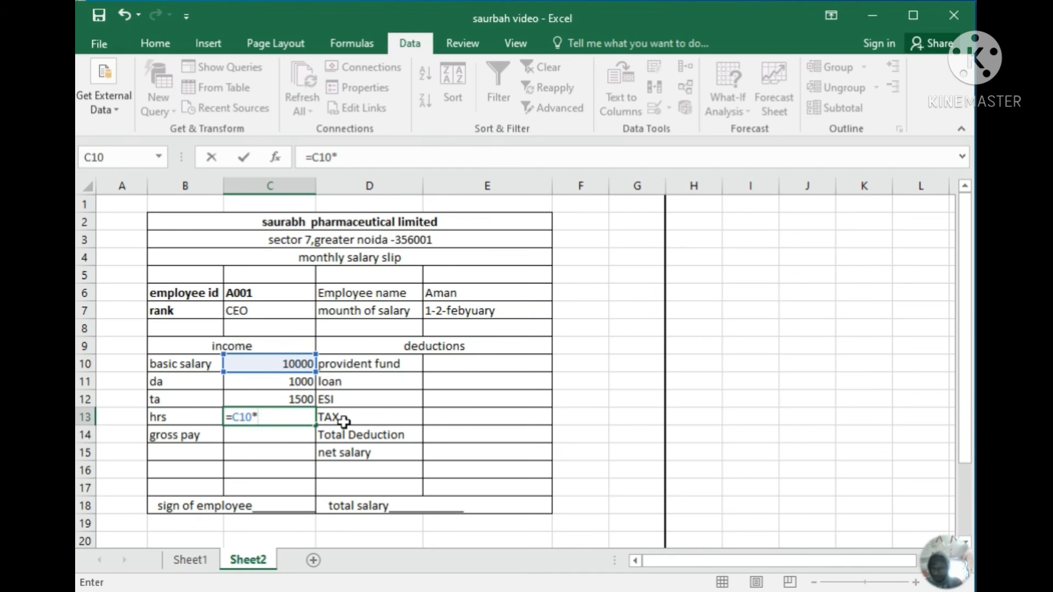
pyautogui.write('20%r')
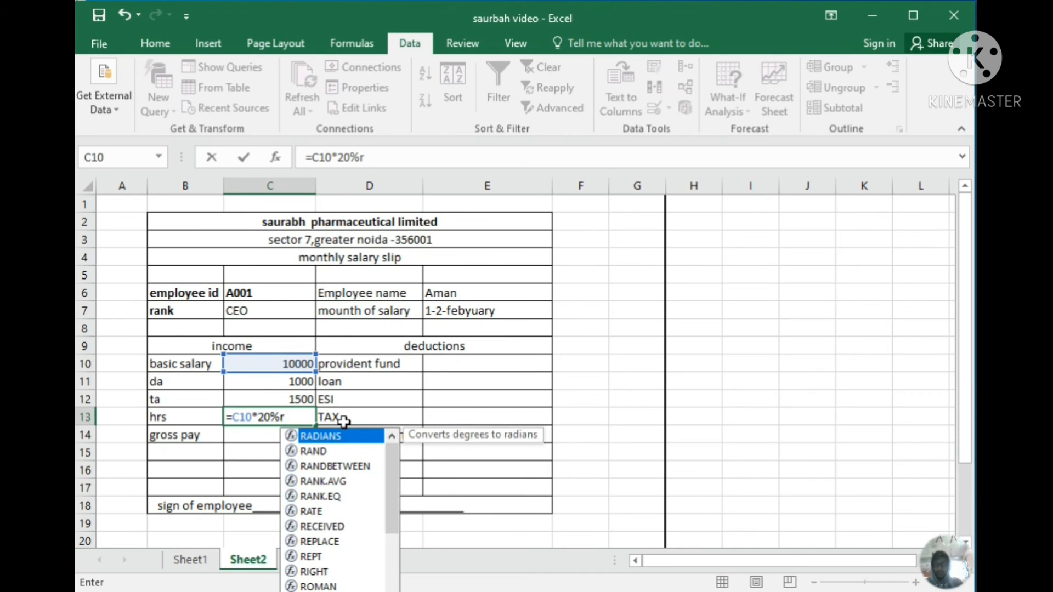
pyautogui.press('BackSpace')
pyautogui.write('%')
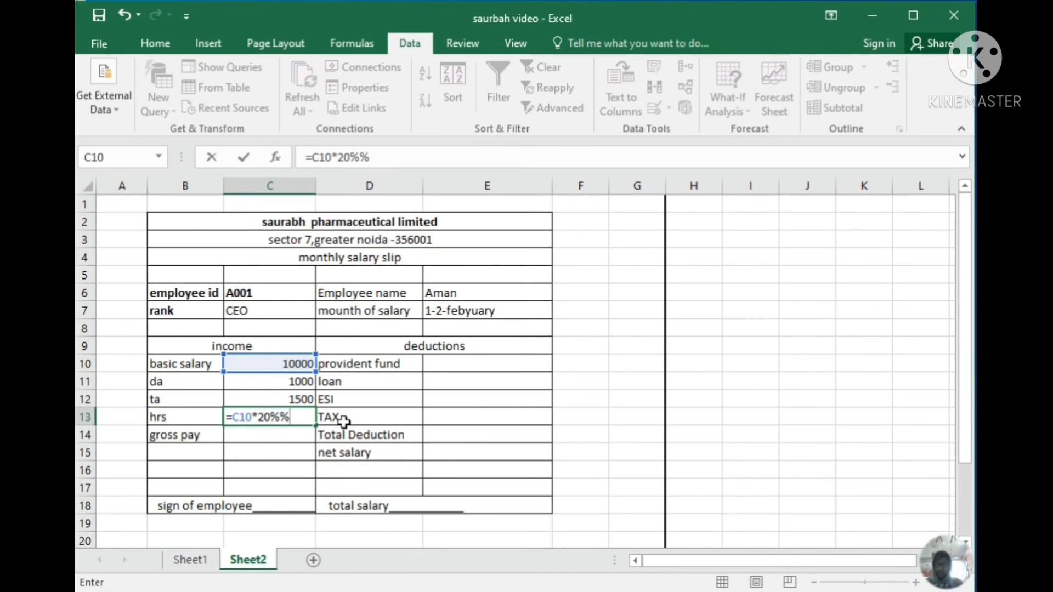
pyautogui.press('BackSpace')
pyautogui.press('Return')
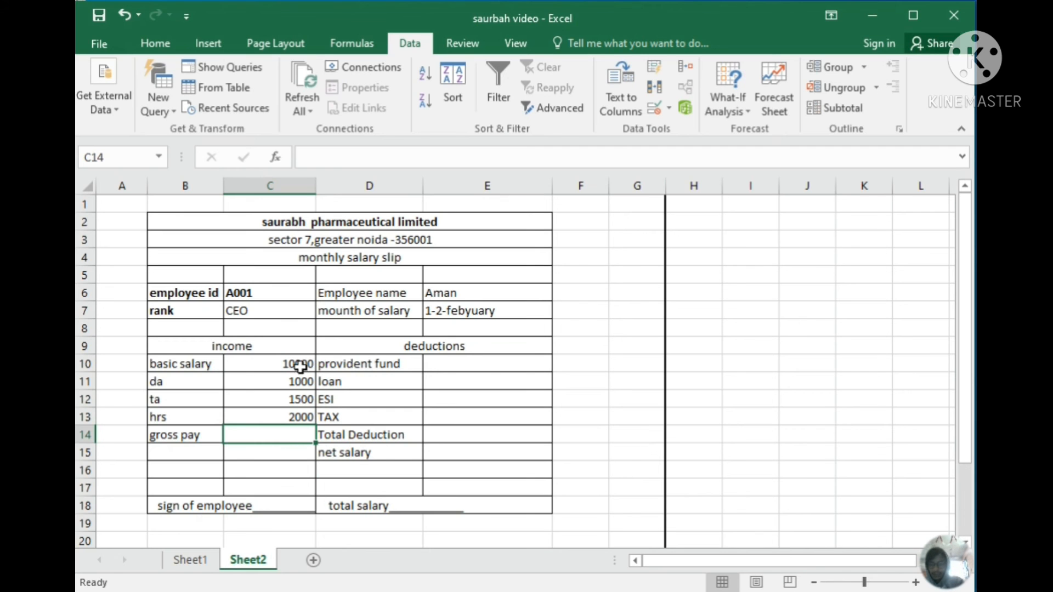
# Total the income items as gross pay in C14 with the formula =SUM(C10:C13)
pyautogui.click(300, 360)
pyautogui.moveTo(301, 360); pyautogui.dragTo(294, 420)
pyautogui.click(283, 440)
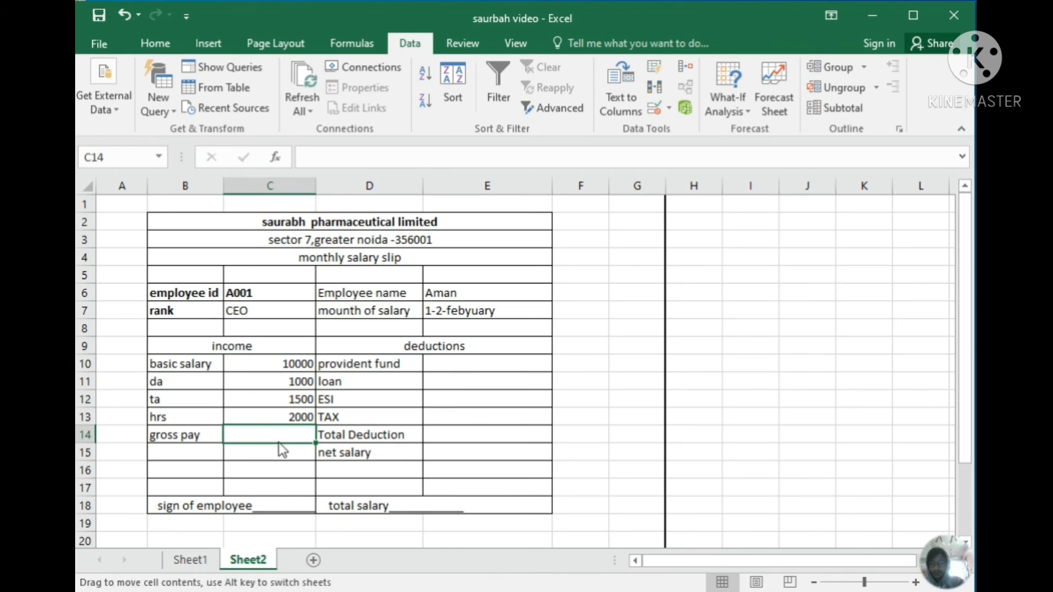
pyautogui.write('=SUM(')
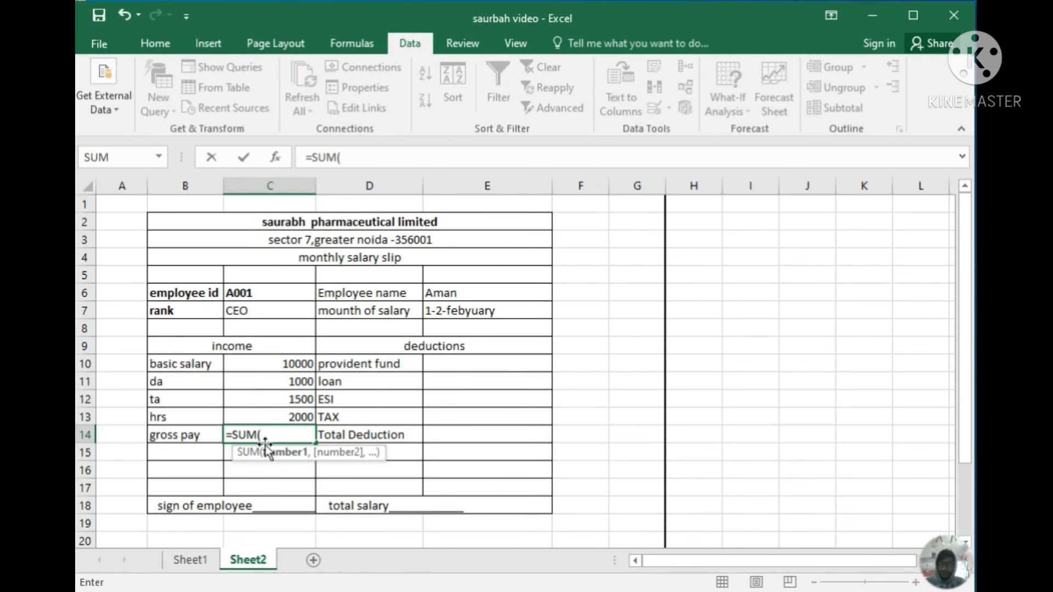
pyautogui.click(284, 369)
pyautogui.moveTo(284, 368); pyautogui.dragTo(293, 410)
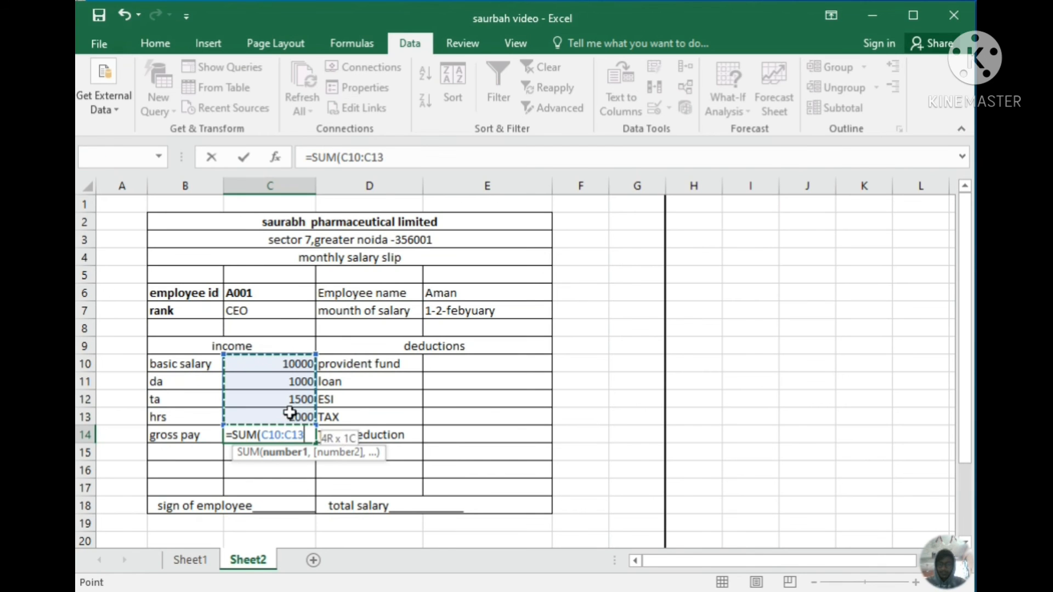
pyautogui.press('Return')
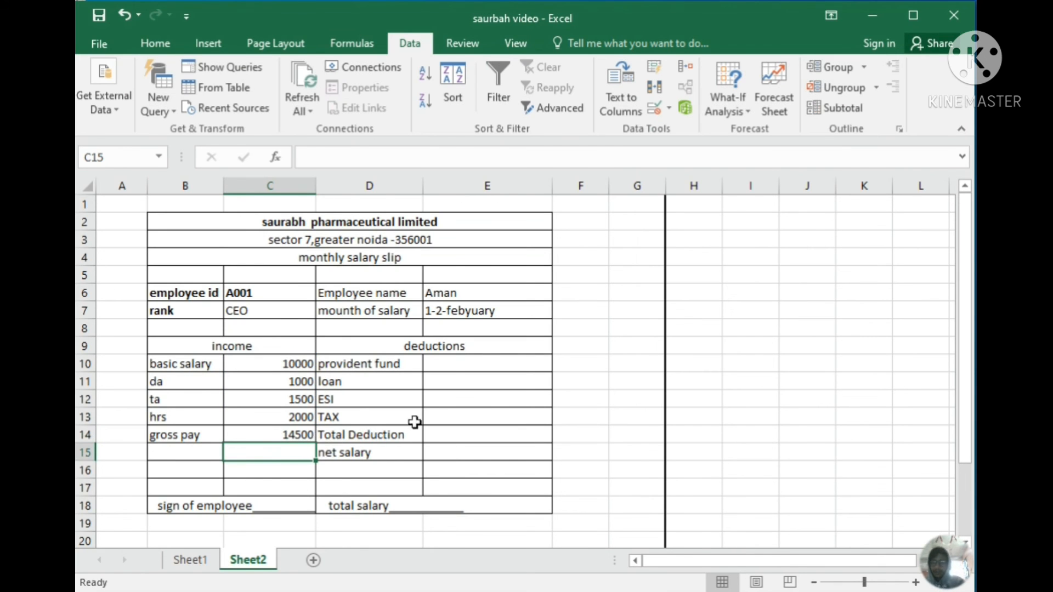
pyautogui.click(265, 436)
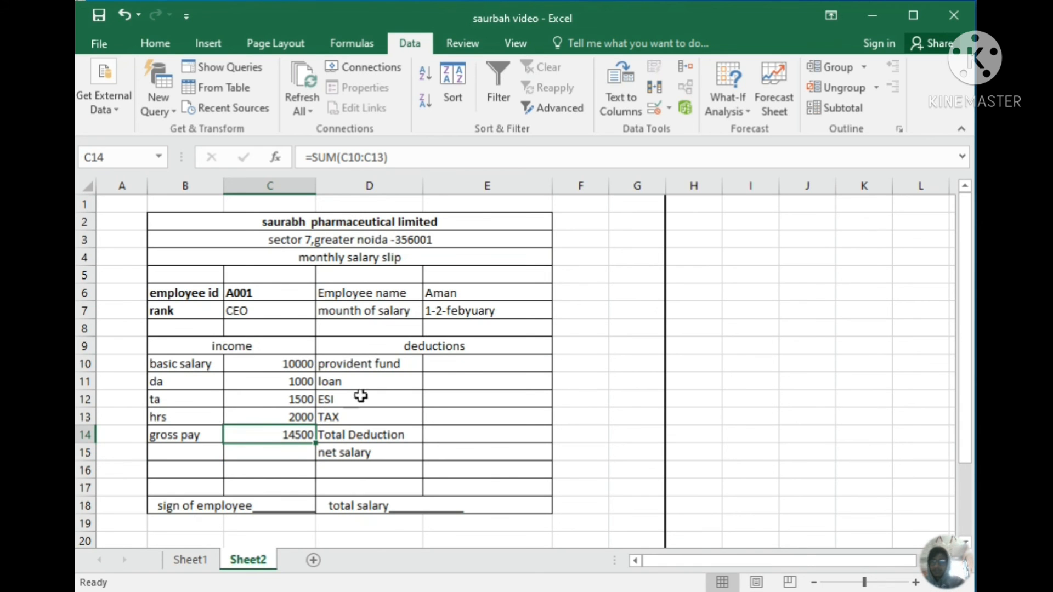
# Calculate the provident fund in E10 as 10% of the basic salary with the formula =C10*10%
pyautogui.click(467, 368)
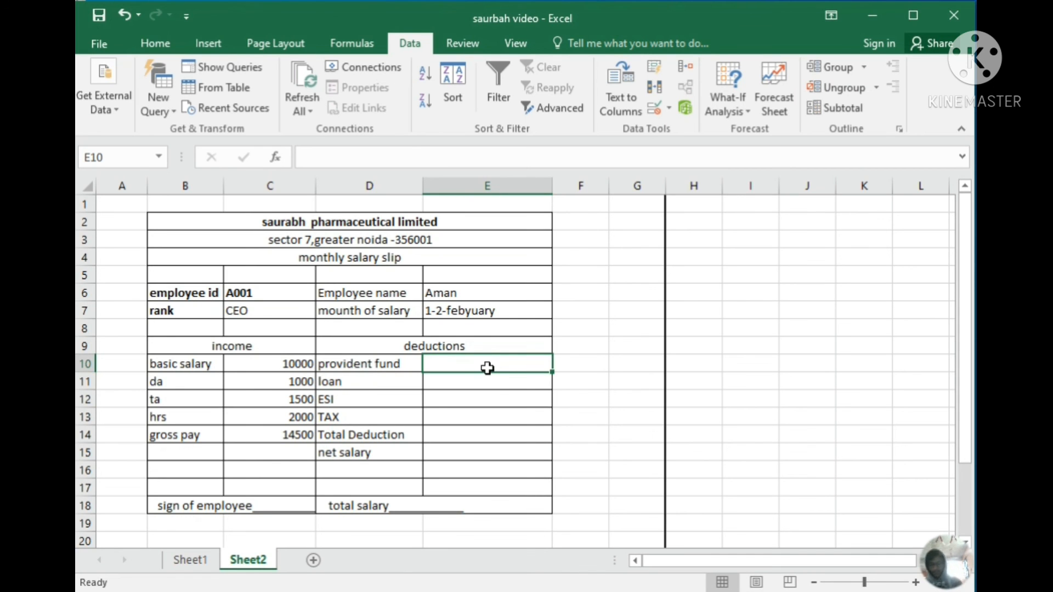
pyautogui.write('=')
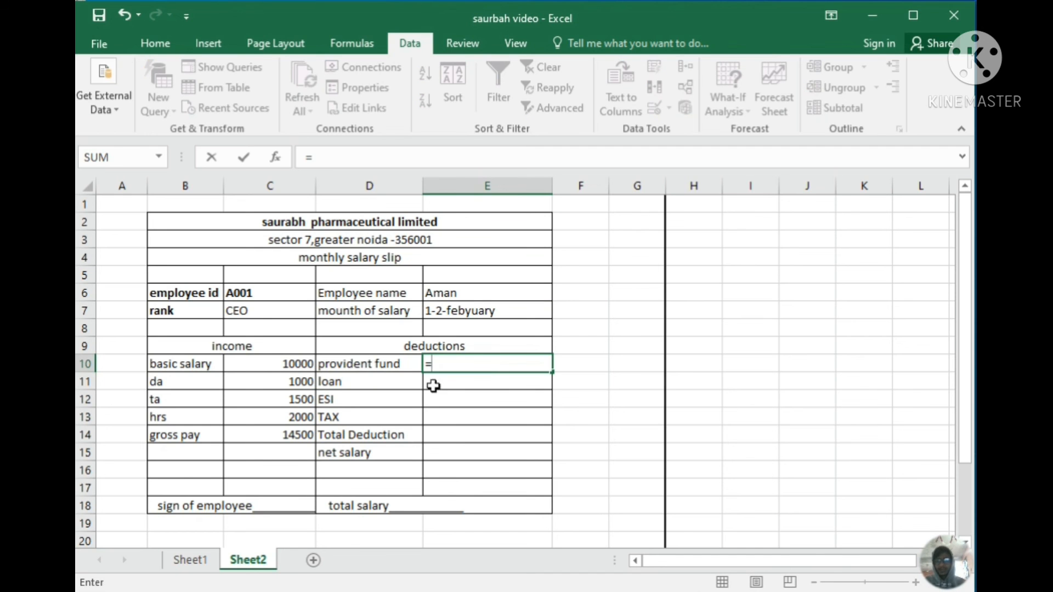
pyautogui.click(267, 363)
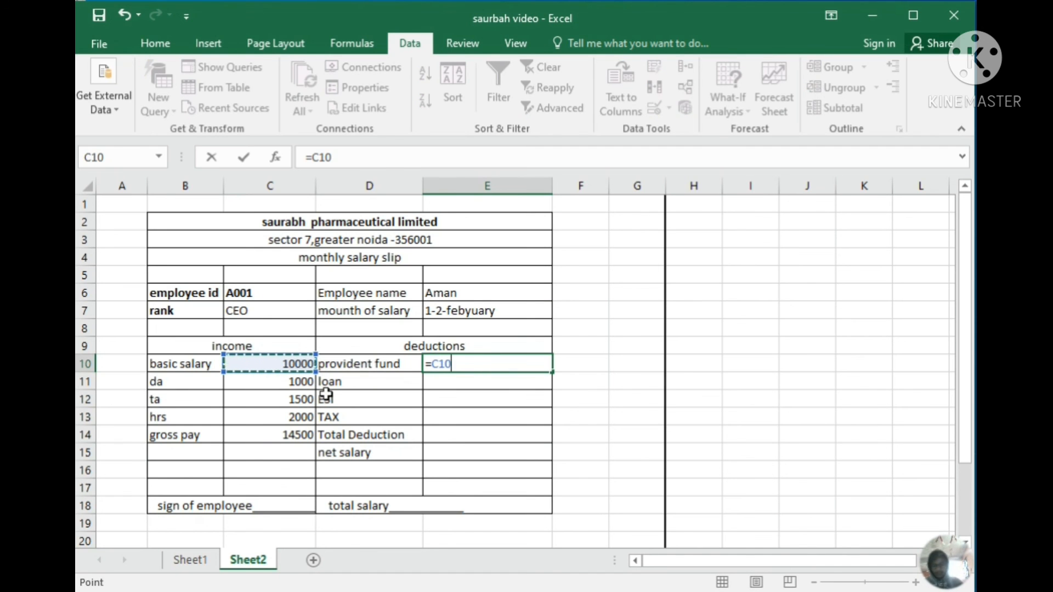
pyautogui.write('*')
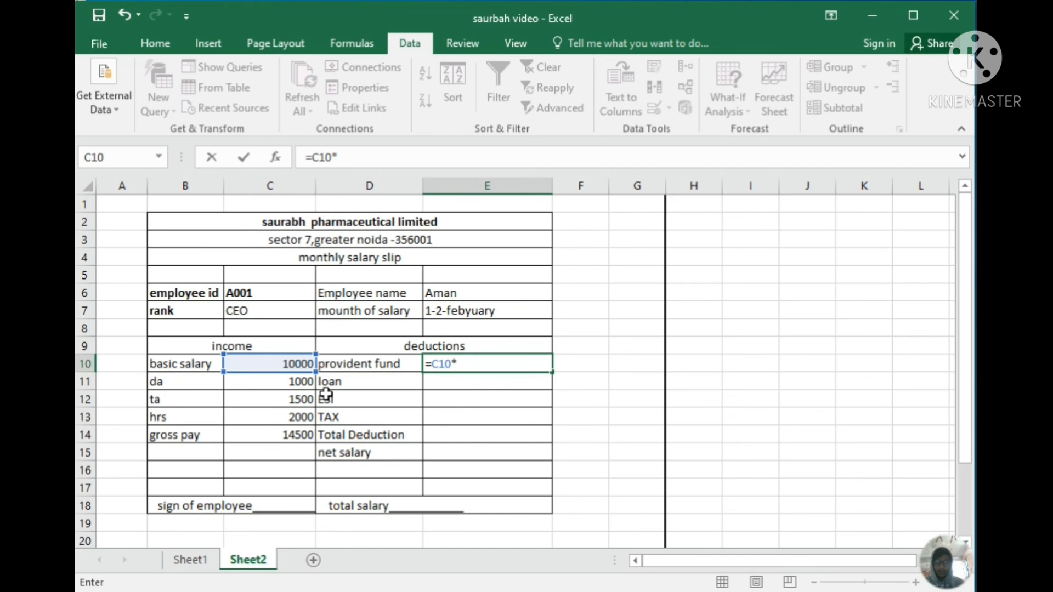
pyautogui.write('10')
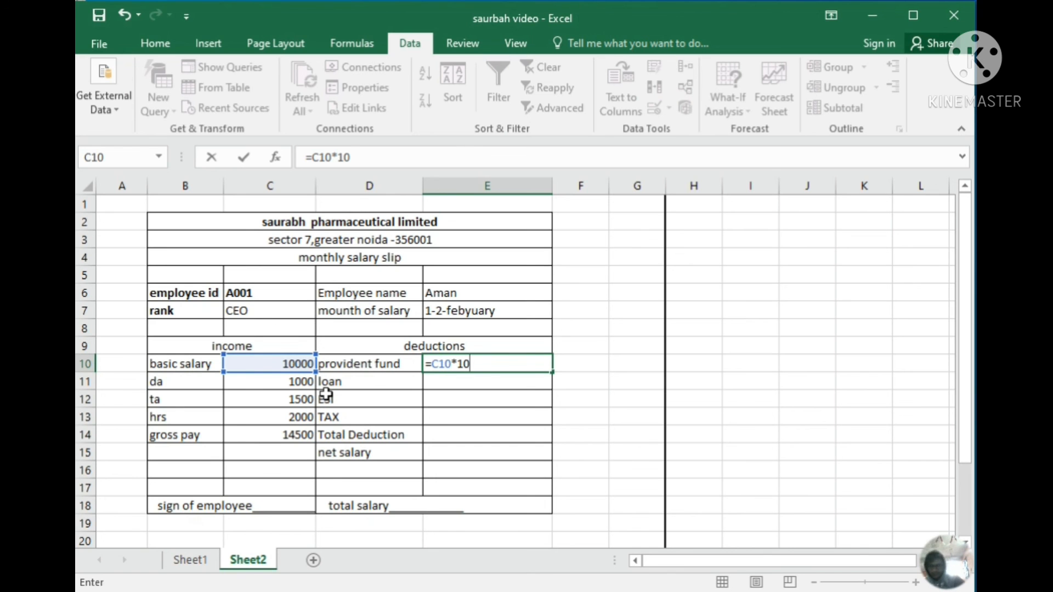
pyautogui.write('%')
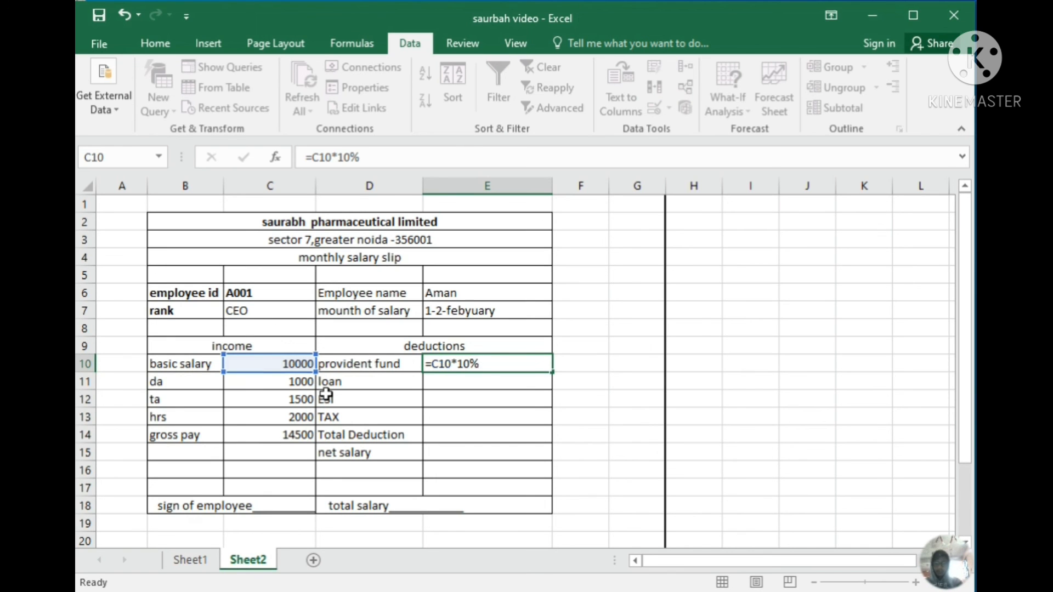
pyautogui.press('Return')
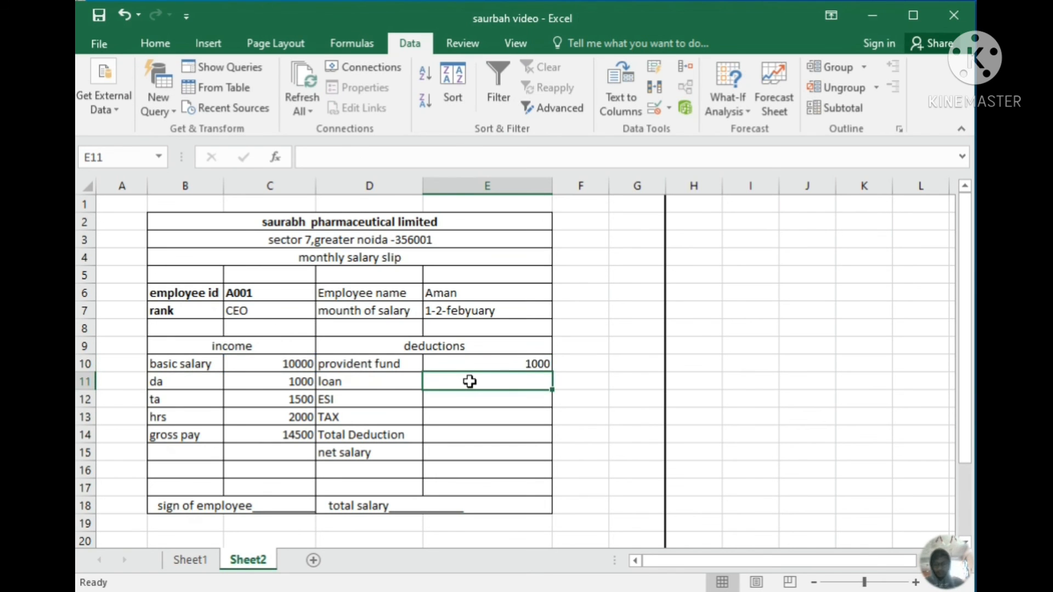
# Calculate the loan deduction in E11 as 15% of the basic salary with the formula =C10*15%
pyautogui.write('=')
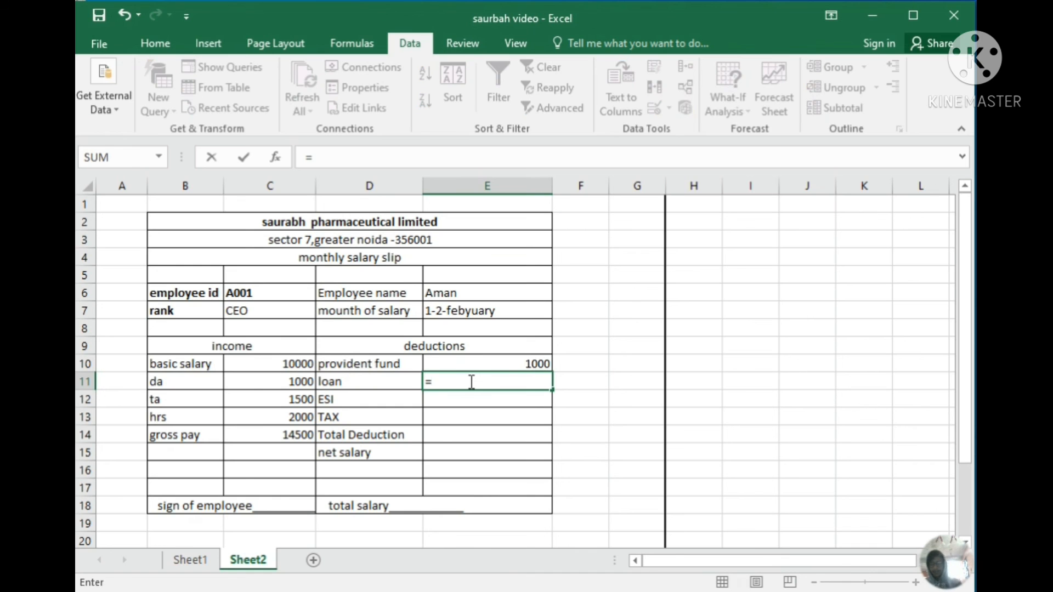
pyautogui.click(296, 366)
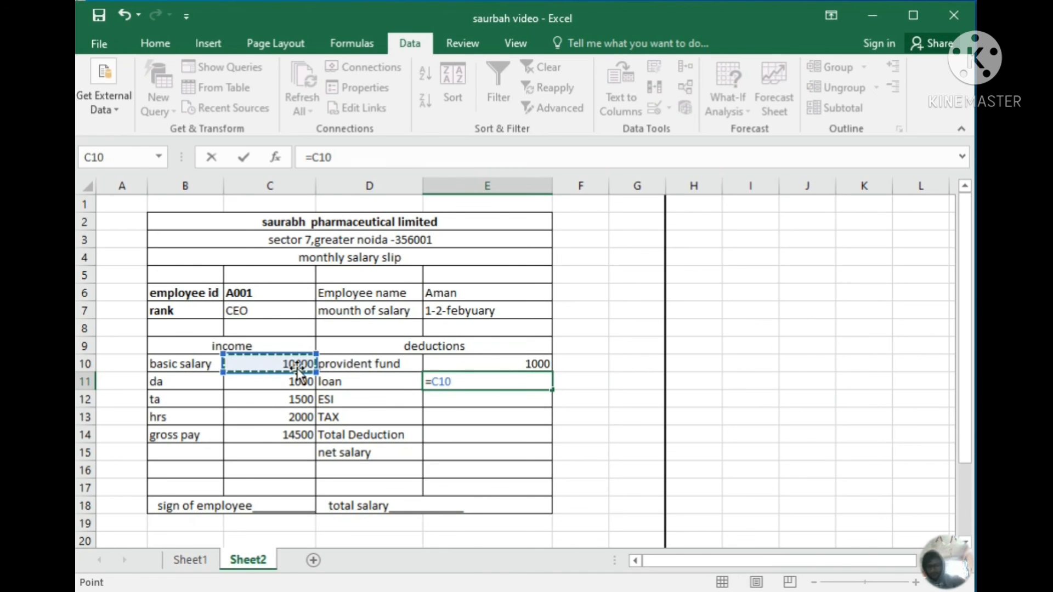
pyautogui.write('*')
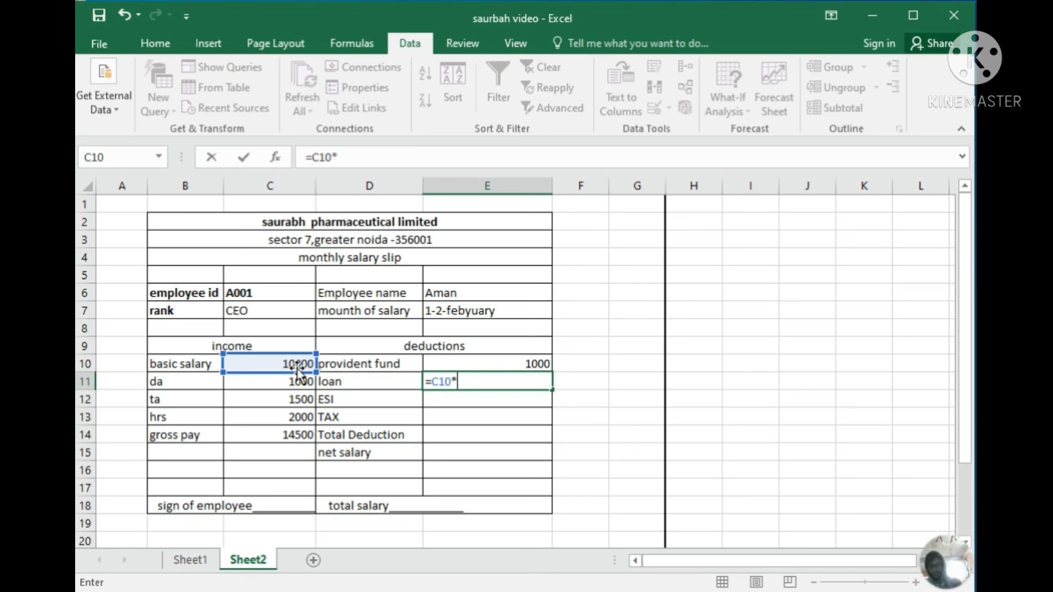
pyautogui.write('15')
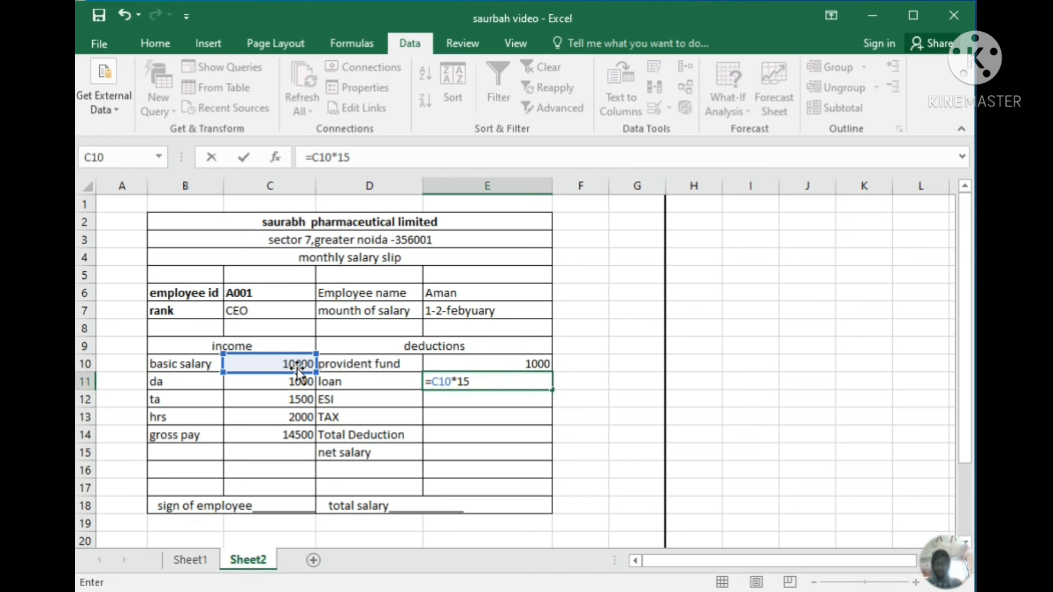
pyautogui.write('%')
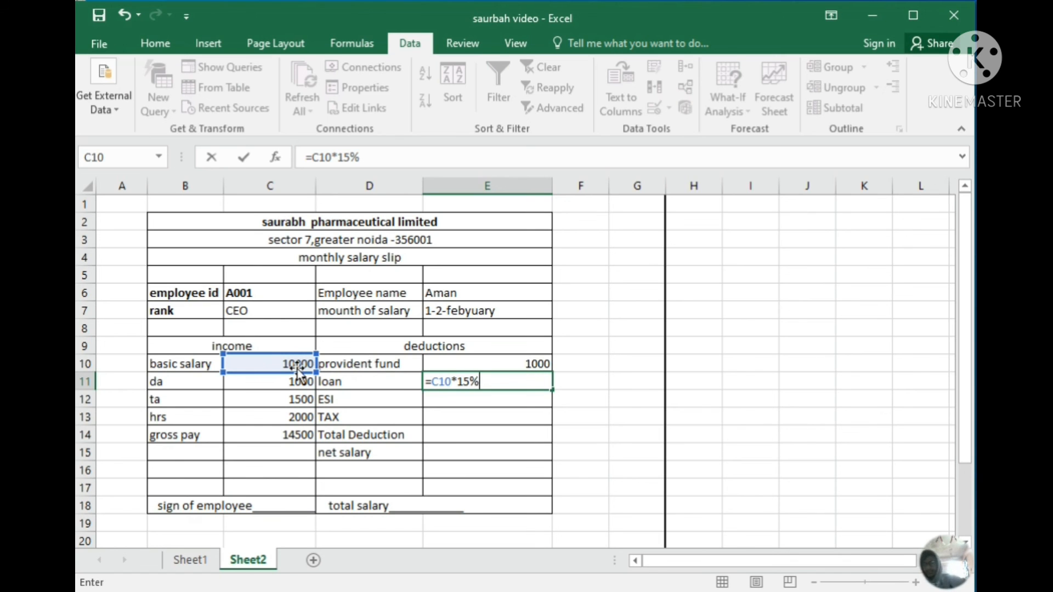
pyautogui.press('Return')
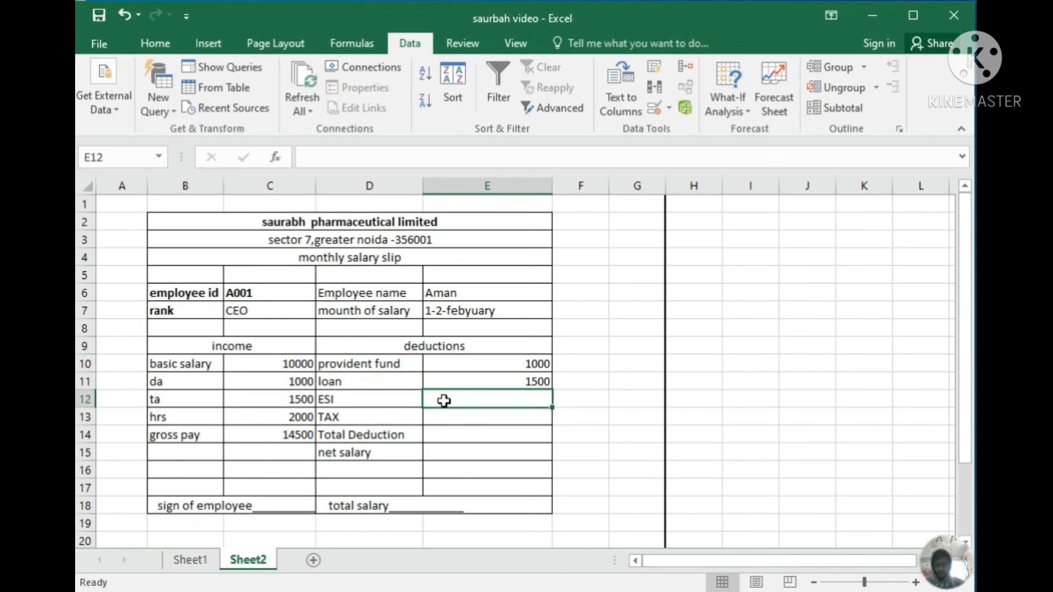
# Calculate ESI in E12 as 25% of the basic salary with the formula =C10*25%
pyautogui.write('=')
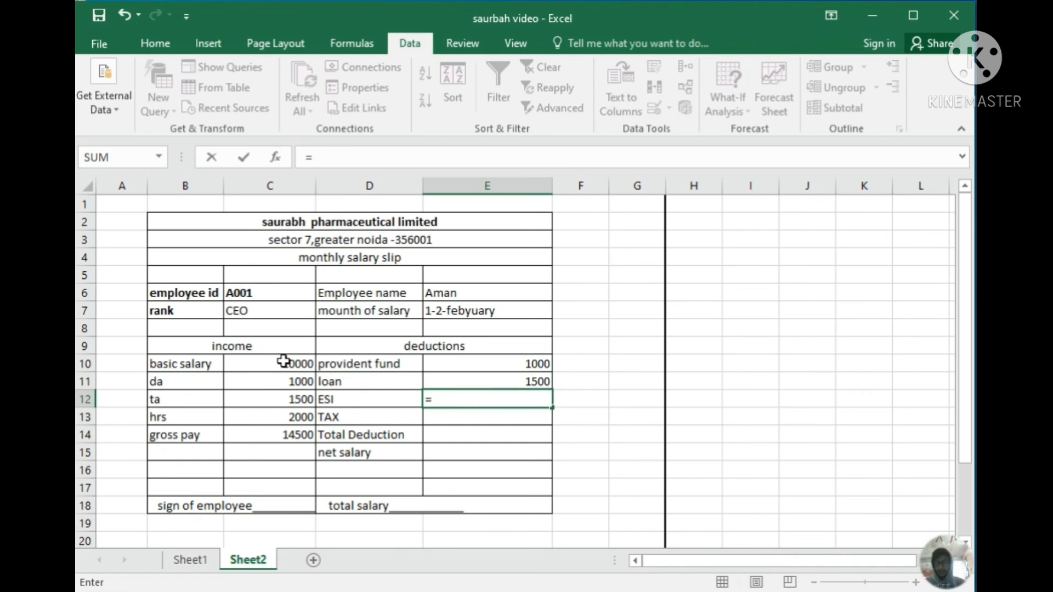
pyautogui.click(262, 363)
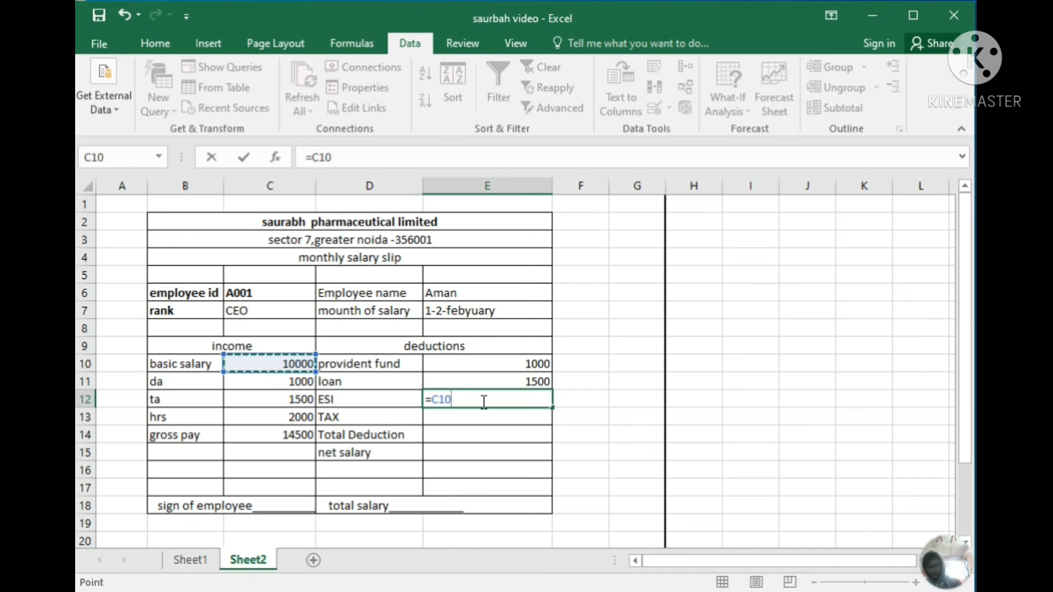
pyautogui.write('*25')
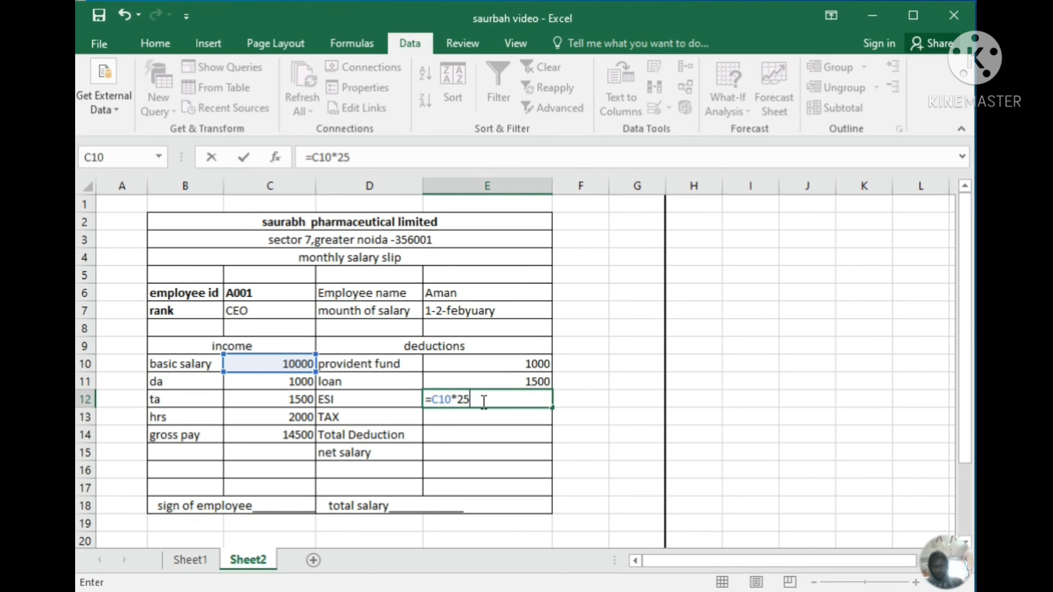
pyautogui.write('%')
pyautogui.press('Return')
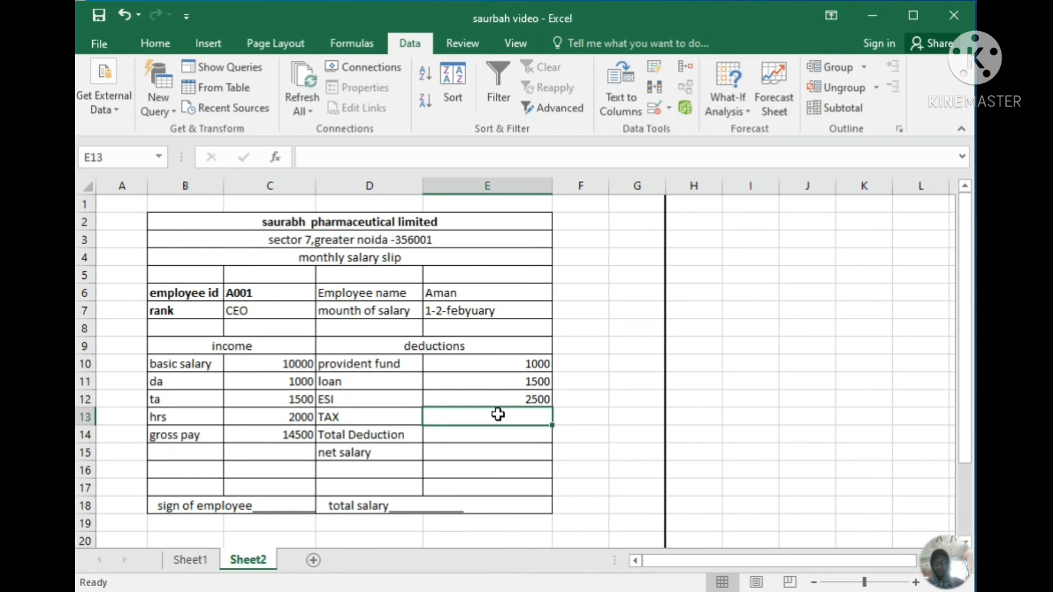
# Calculate TAX in E13 as 5% of the basic salary with the formula =C10*5%
pyautogui.write('=')
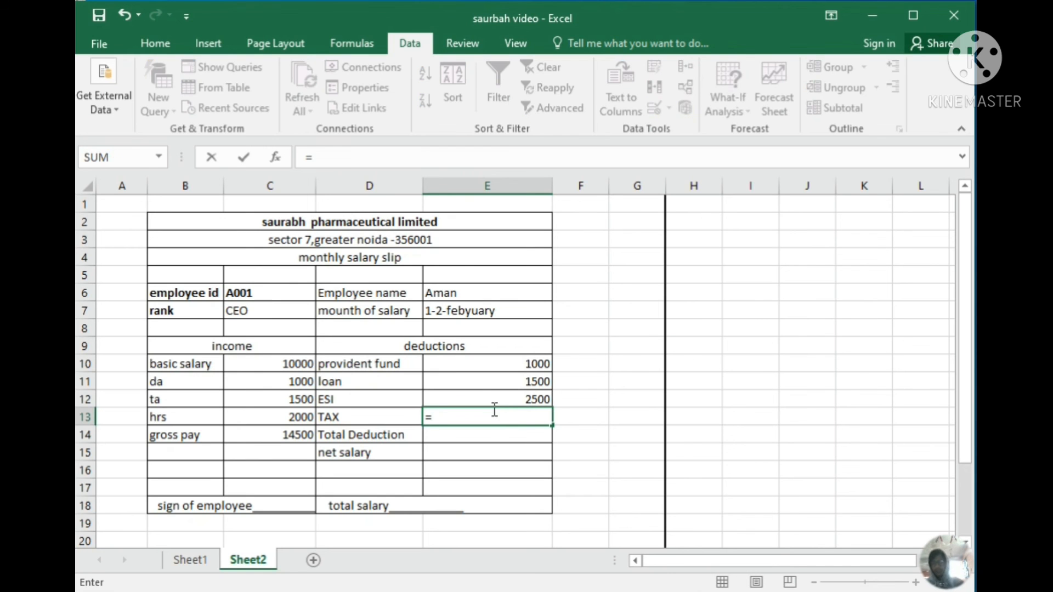
pyautogui.click(295, 365)
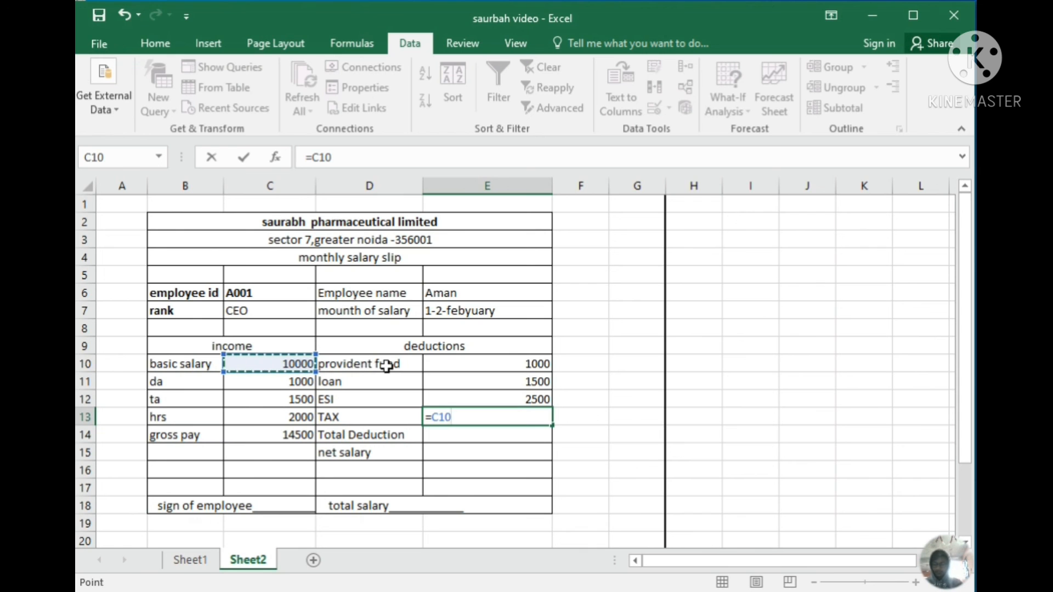
pyautogui.write('45')
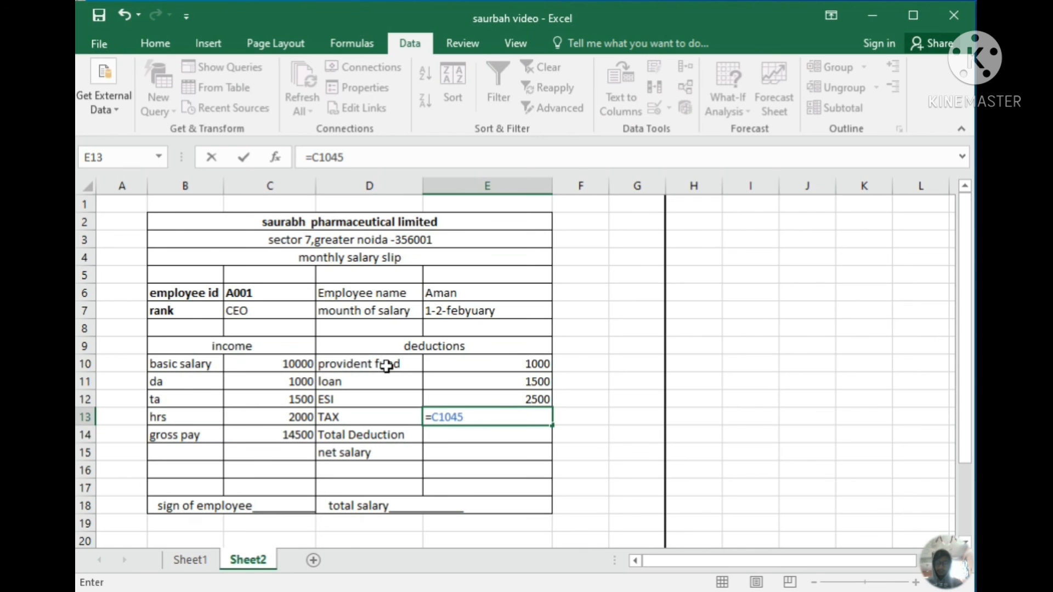
pyautogui.press('BackSpace')
pyautogui.press('BackSpace')
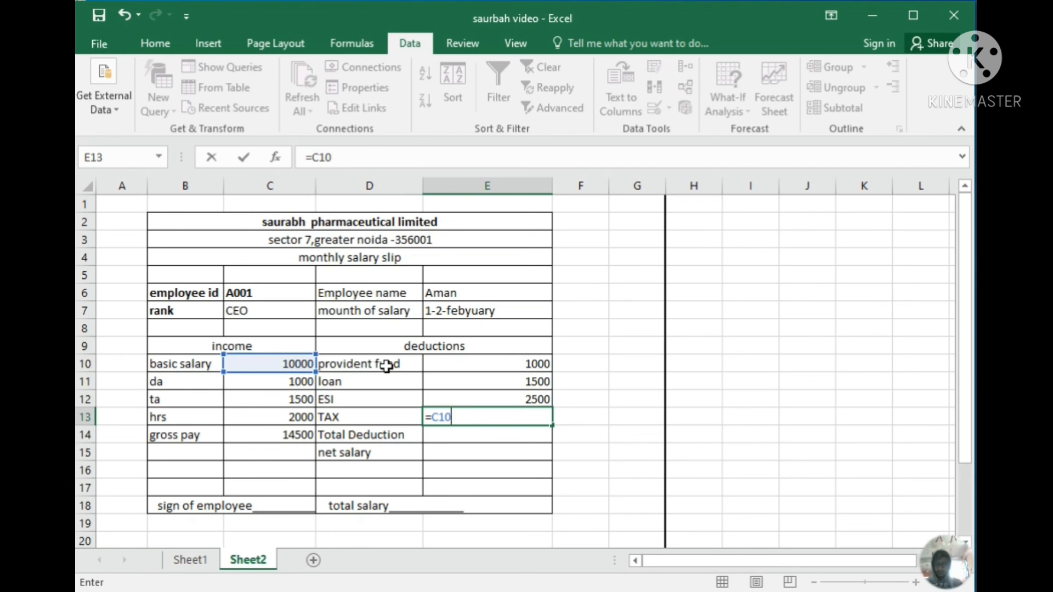
pyautogui.write('*5')
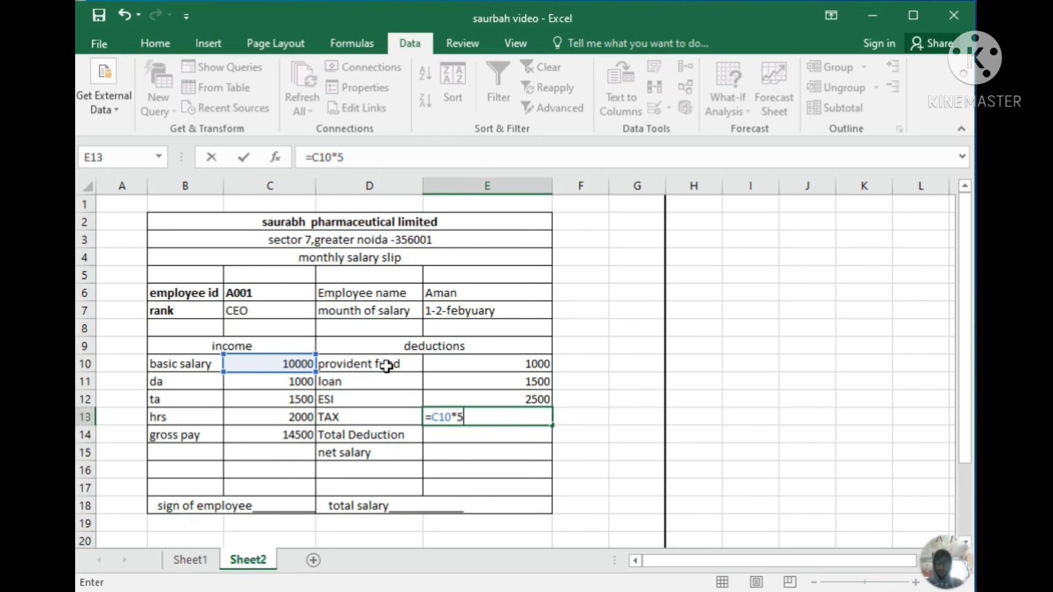
pyautogui.write('%')
pyautogui.press('Return')
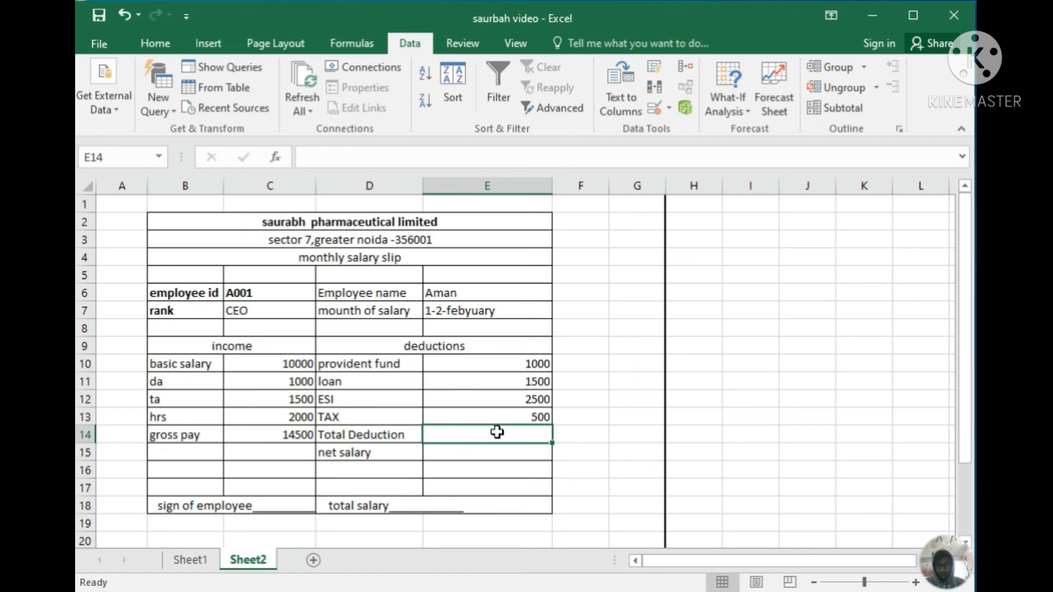
# Calculate Total Deduction in E14 by summing the four deduction amounts with the formula =SUM(E10:E13)
pyautogui.moveTo(526, 359); pyautogui.dragTo(535, 414)
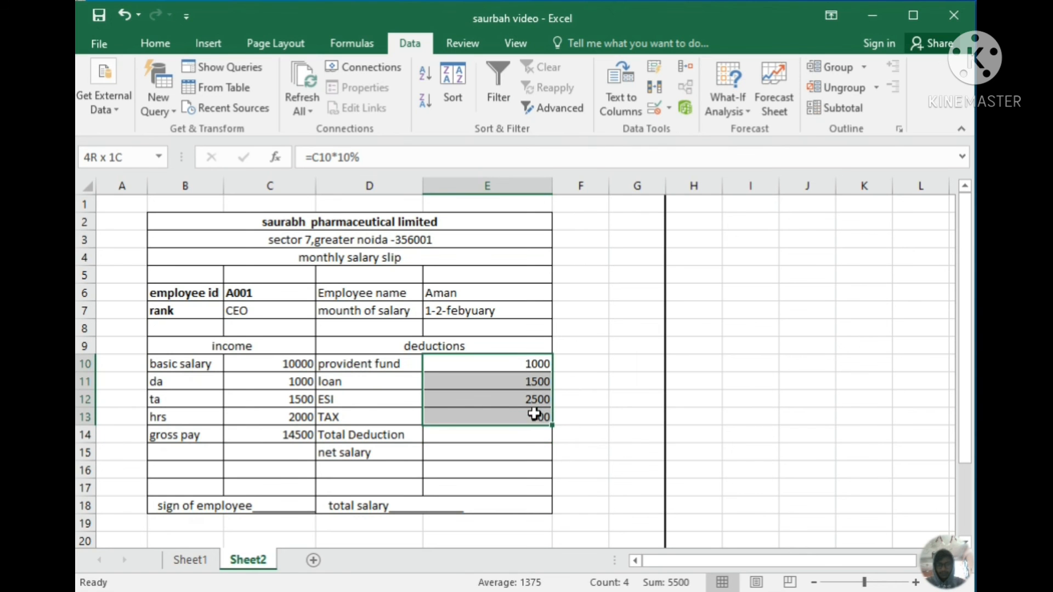
pyautogui.click(499, 433)
pyautogui.write('=')
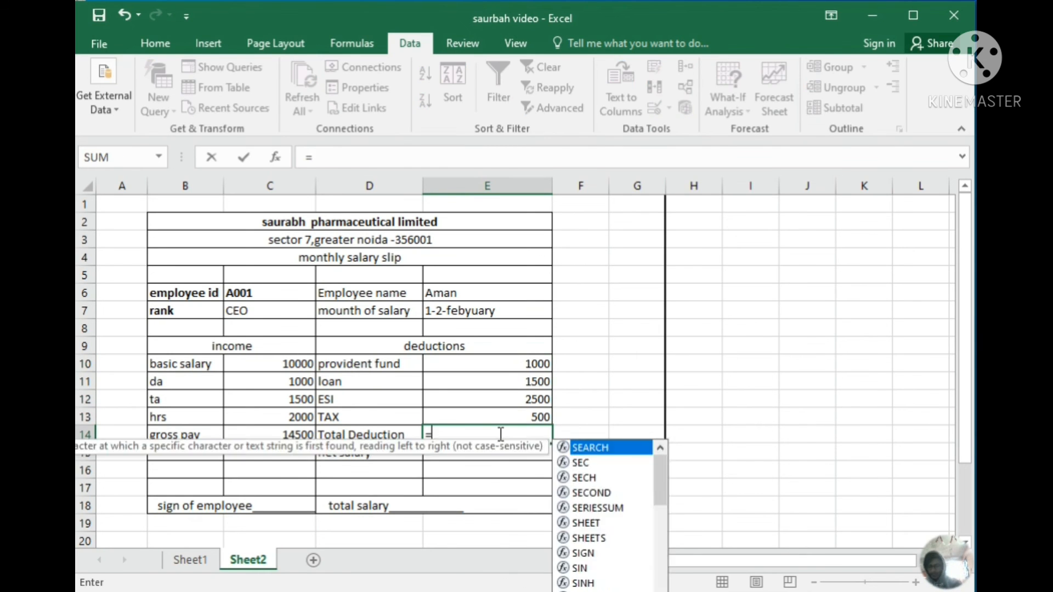
pyautogui.write('SUM(')
pyautogui.moveTo(525, 363); pyautogui.dragTo(535, 412)
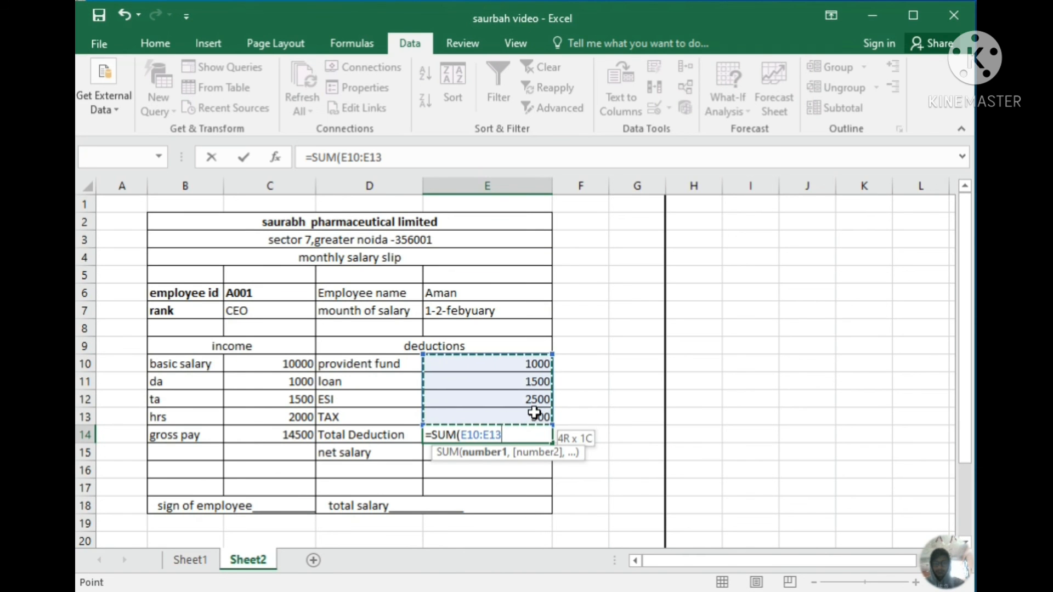
pyautogui.press('Return')
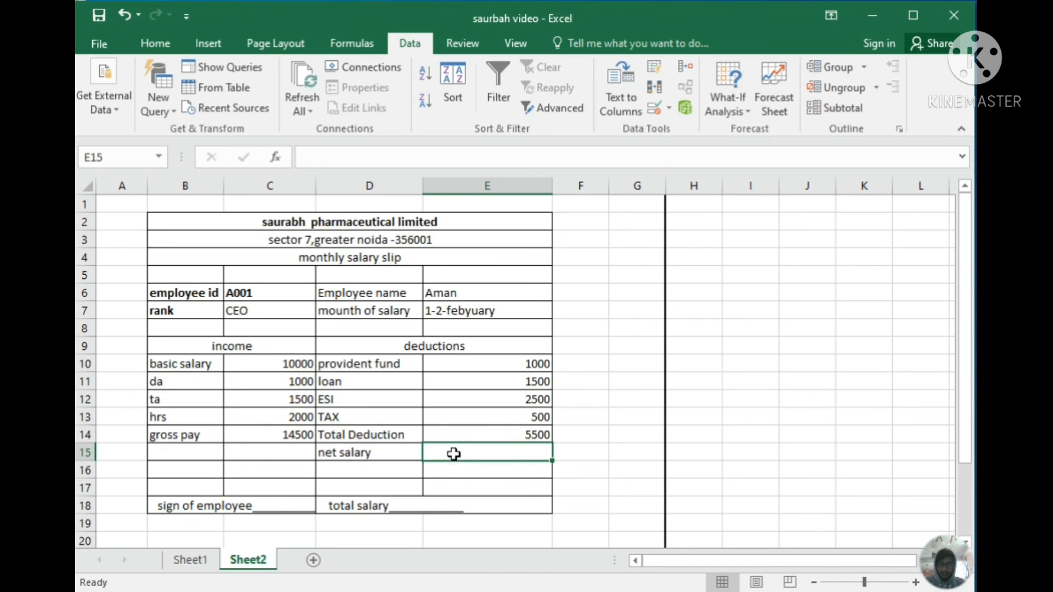
# Calculate the net salary in E15 by subtracting total deduction from gross pay with the formula =C14-E14
pyautogui.write('=')
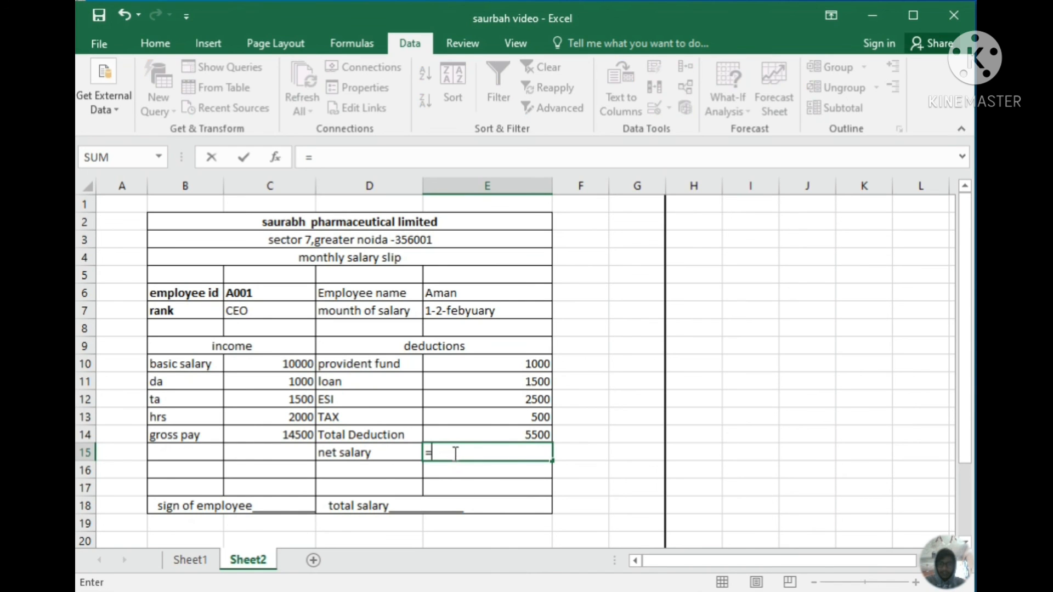
pyautogui.click(299, 433)
pyautogui.write('-')
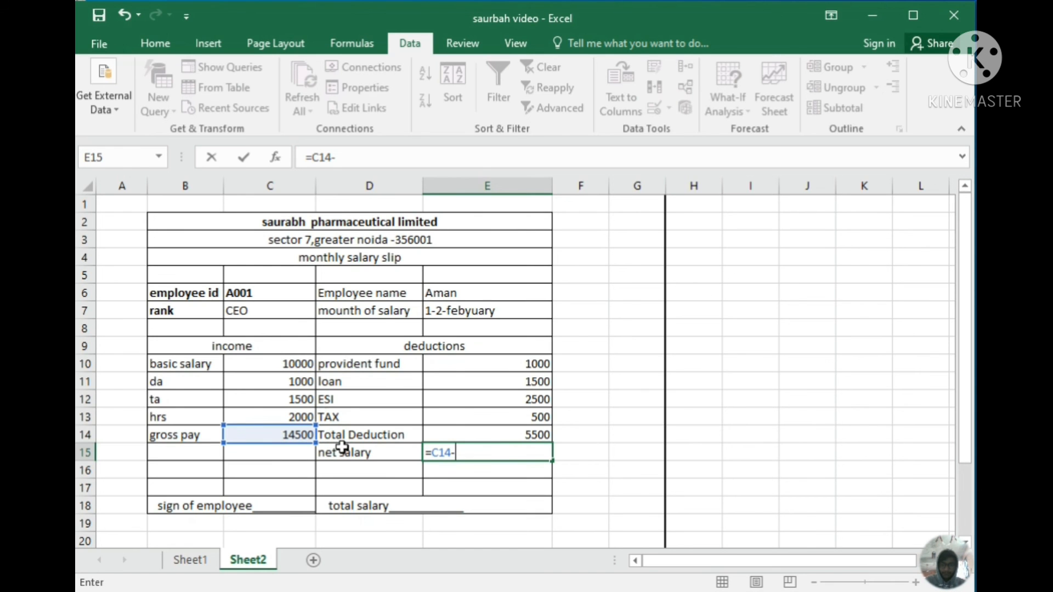
pyautogui.click(463, 438)
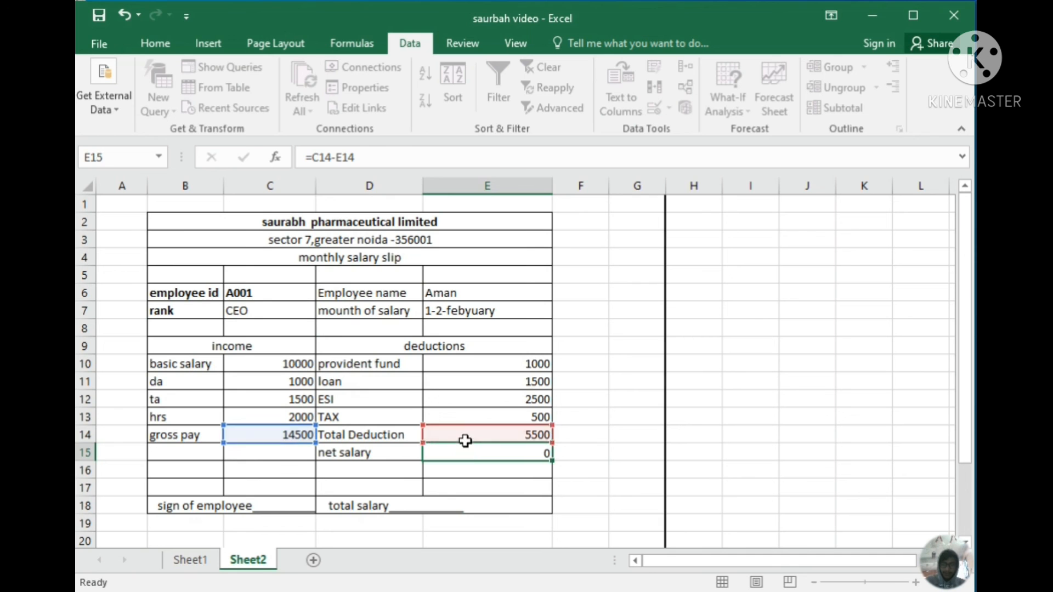
pyautogui.press('Return')
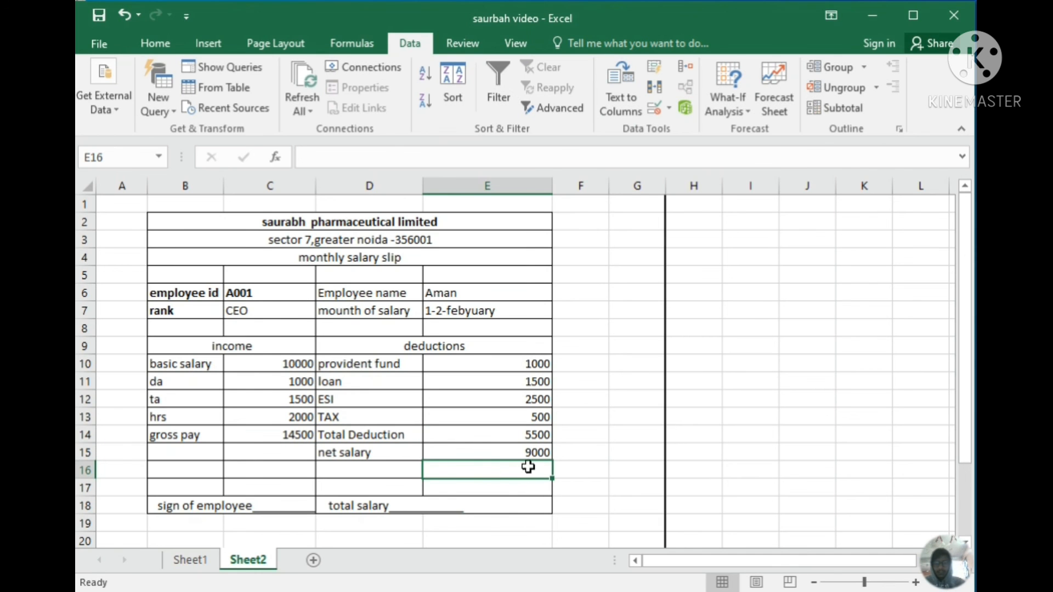
# Replace the underscore line after "total salary" in D18 with 9000
pyautogui.click(423, 506)
pyautogui.doubleClick(423, 506)
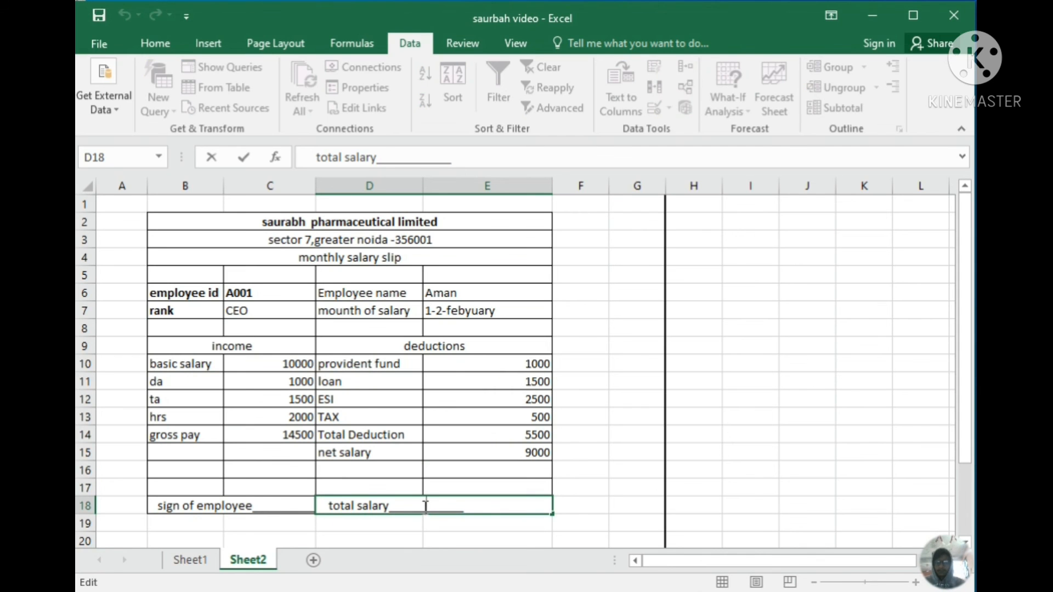
pyautogui.write('9000')
pyautogui.press('BackSpace')
pyautogui.press('BackSpace')
pyautogui.press('BackSpace')
pyautogui.press('BackSpace')
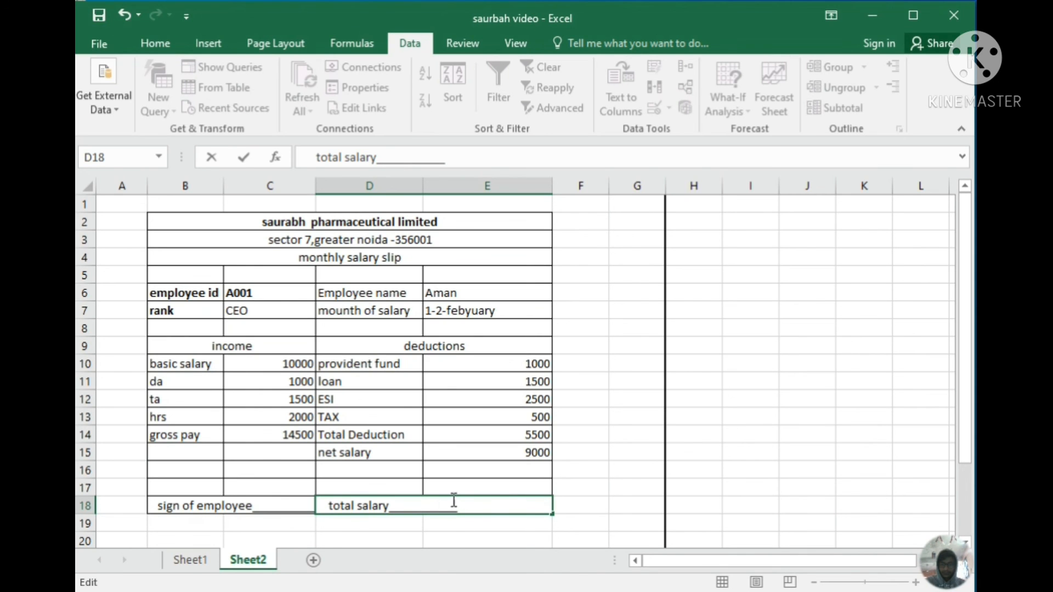
pyautogui.write('9000')
pyautogui.press('BackSpace')
pyautogui.press('BackSpace')
pyautogui.press('BackSpace')
pyautogui.press('BackSpace')
pyautogui.write('9000')
pyautogui.press('BackSpace')
pyautogui.press('BackSpace')
pyautogui.press('BackSpace')
pyautogui.press('BackSpace')
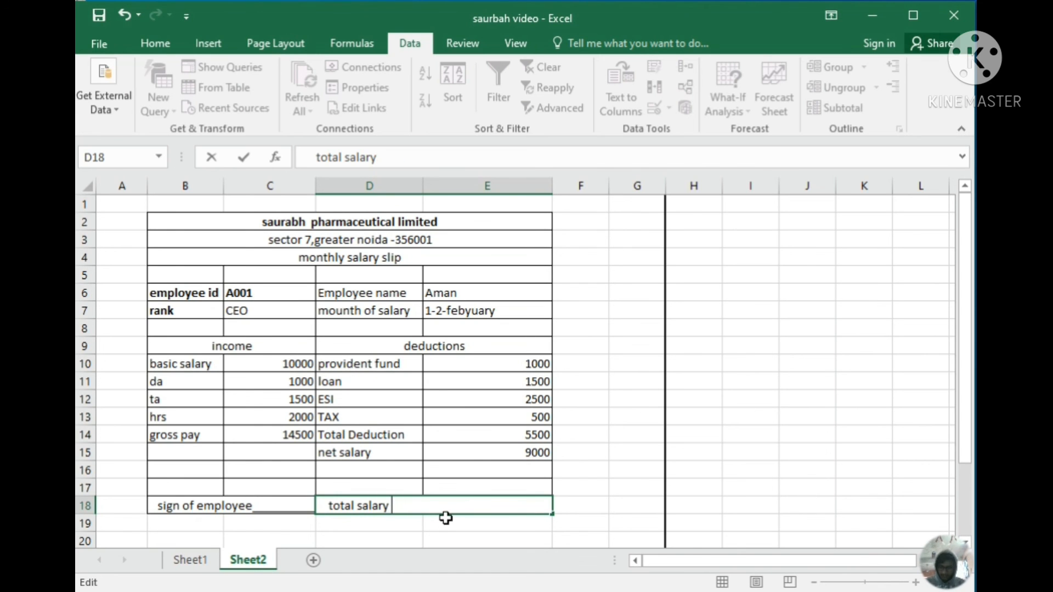
pyautogui.write('9000')
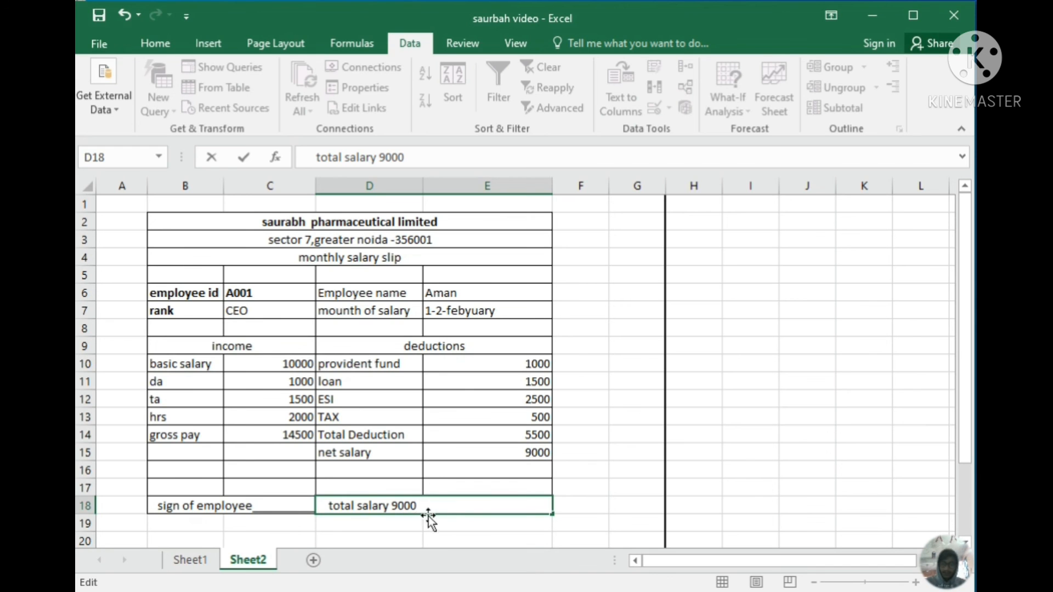
# Select the text "total salary 9000" inside cell D18 for underlining
pyautogui.click(159, 44)
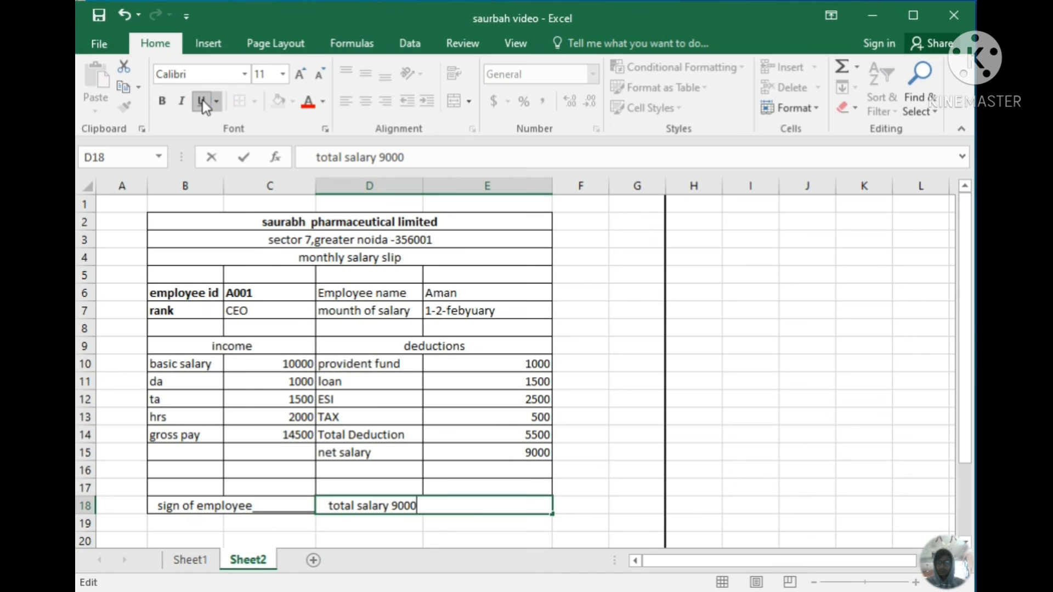
pyautogui.moveTo(411, 509); pyautogui.dragTo(391, 508)
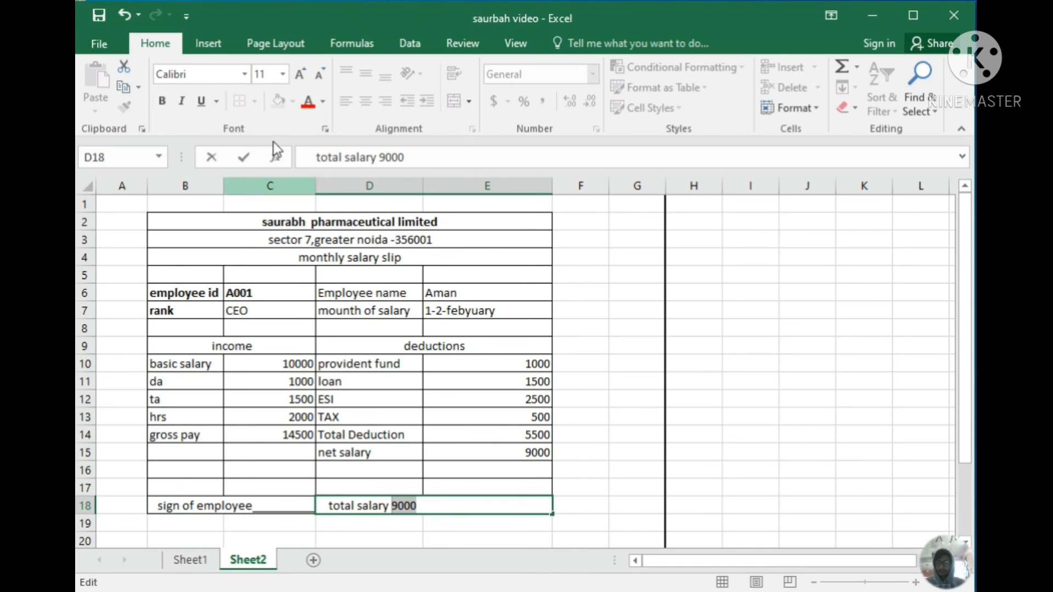
pyautogui.moveTo(441, 505); pyautogui.dragTo(327, 505)
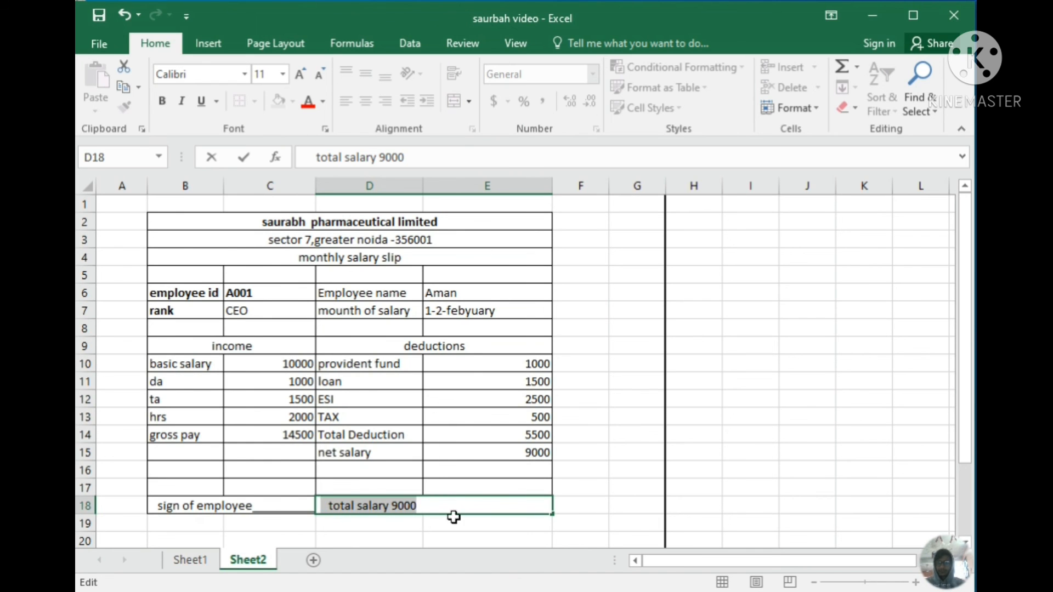